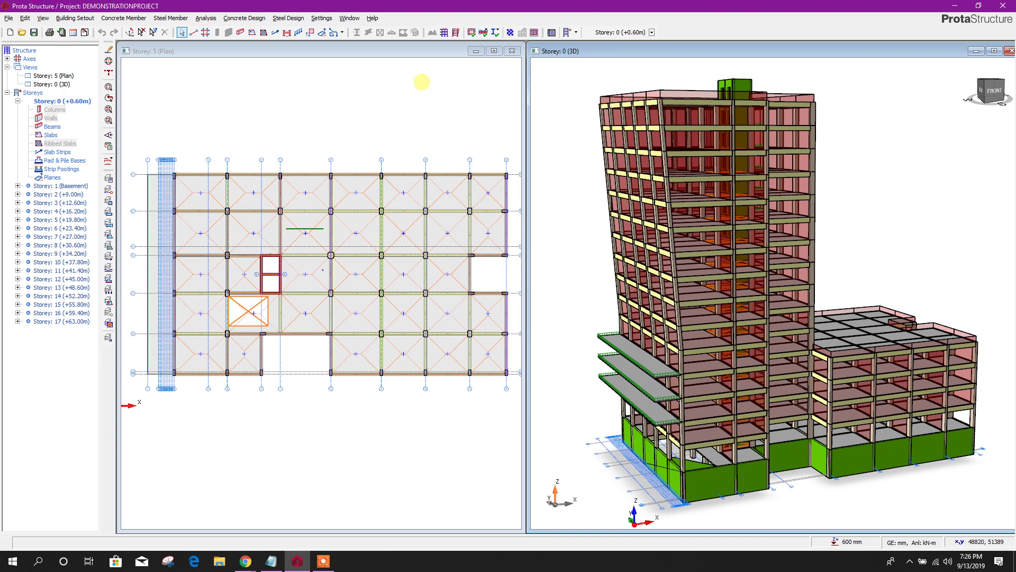
Bring up the Analysis menu with the Storey 5 plan and 3D model showing
{"action": "left_click", "coordinate": [206, 18]}
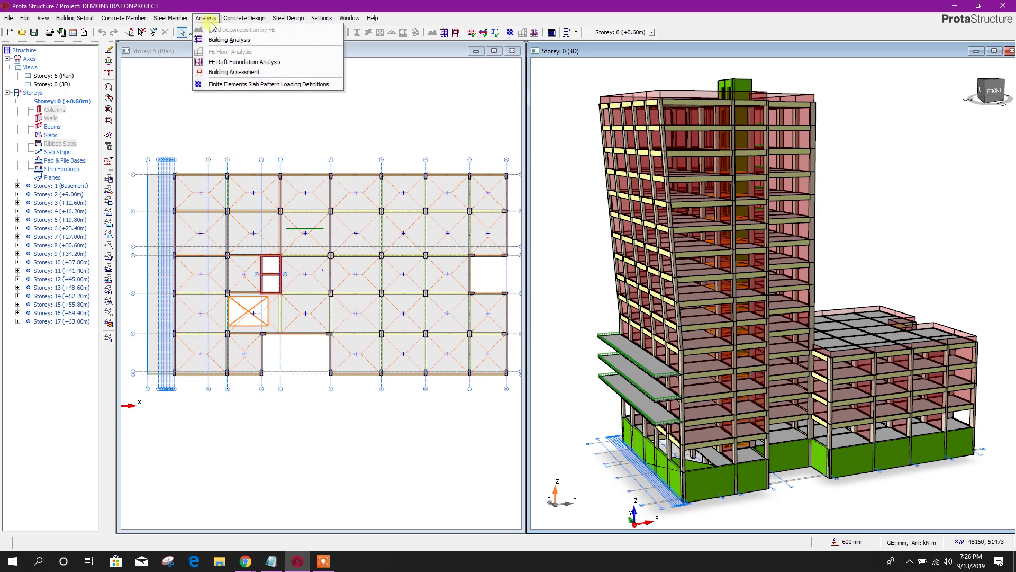
Launch Building Analysis, reposition its window, and bring up the project Parameters with design codes
{"action": "left_click", "coordinate": [244, 41]}
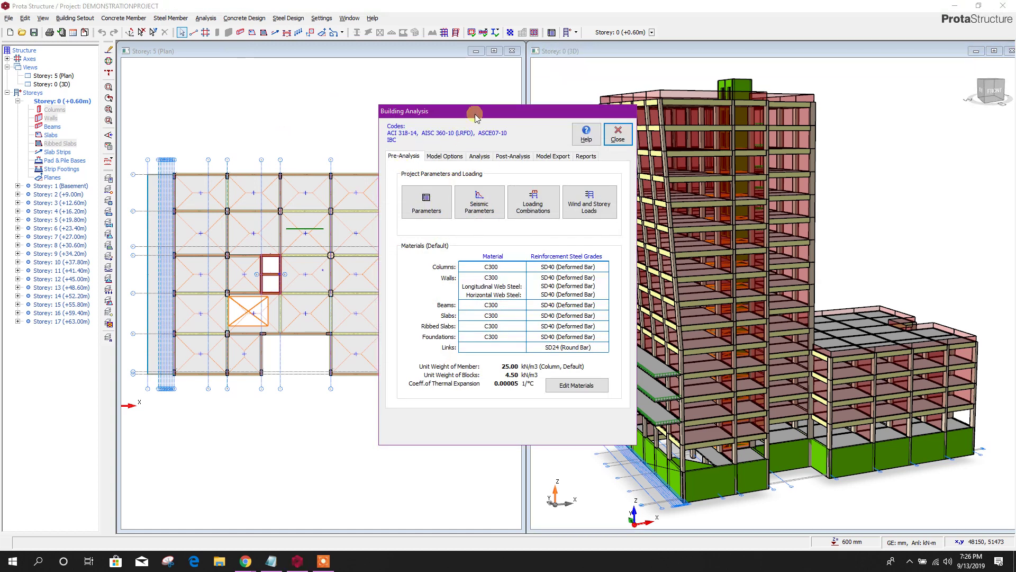
{"action": "left_click_drag", "start_coordinate": [480, 113], "coordinate": [439, 91]}
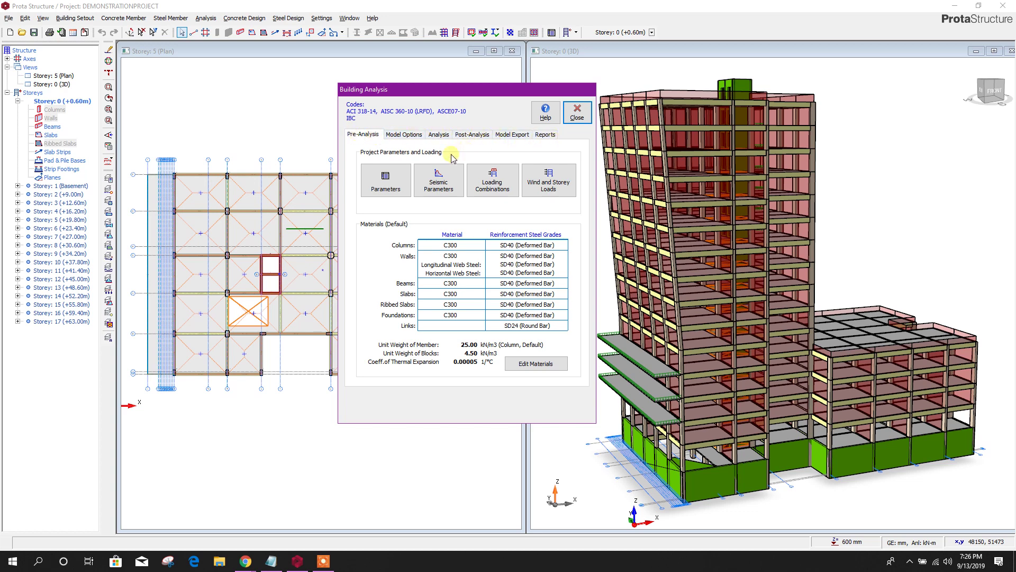
{"action": "left_click", "coordinate": [419, 92]}
{"action": "left_click_drag", "start_coordinate": [419, 92], "coordinate": [431, 91]}
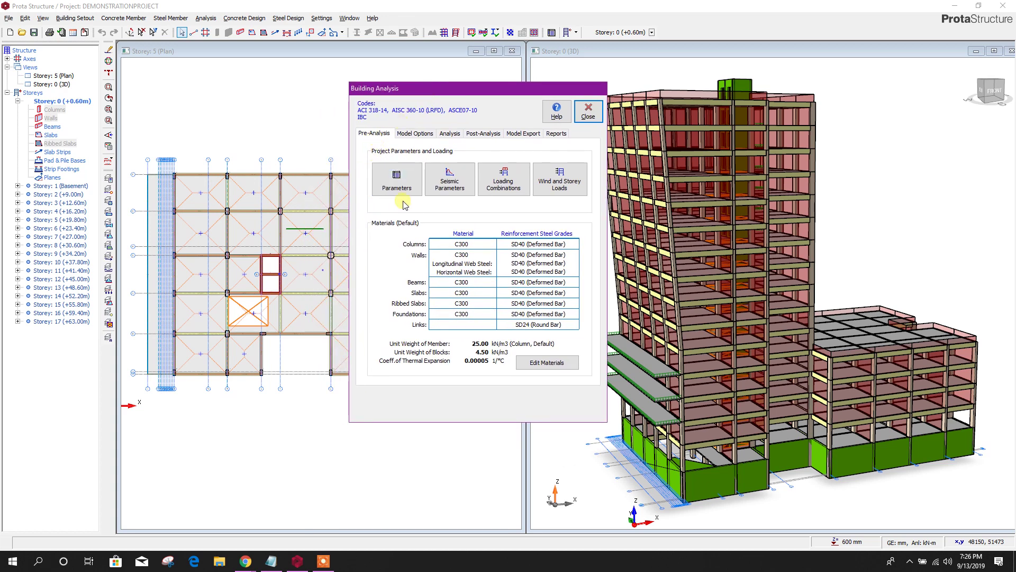
{"action": "left_click", "coordinate": [395, 170]}
Browse the concrete design code list and close it, keeping ACI 318-14
{"action": "left_click_drag", "start_coordinate": [450, 189], "coordinate": [560, 150]}
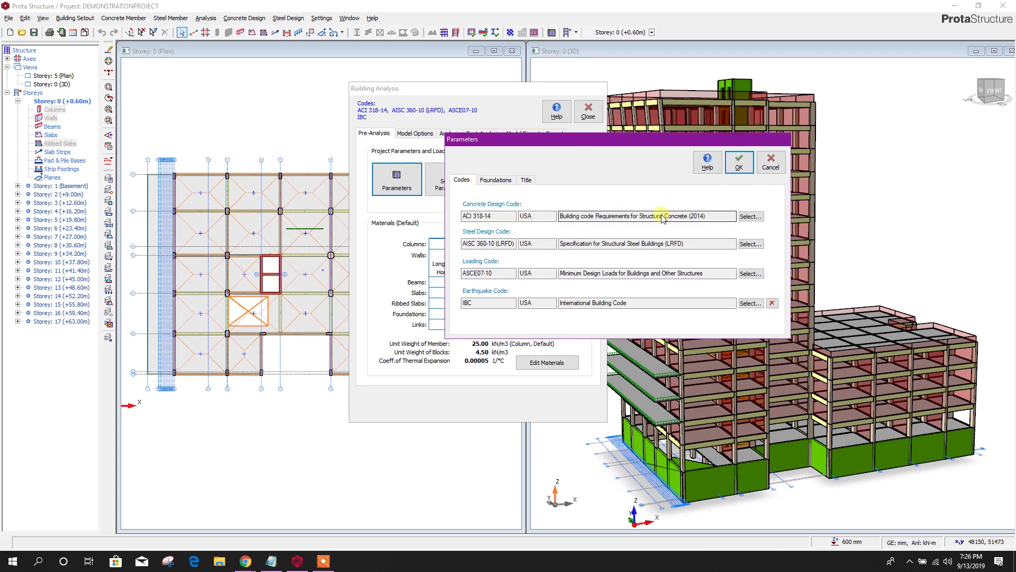
{"action": "left_click", "coordinate": [746, 217]}
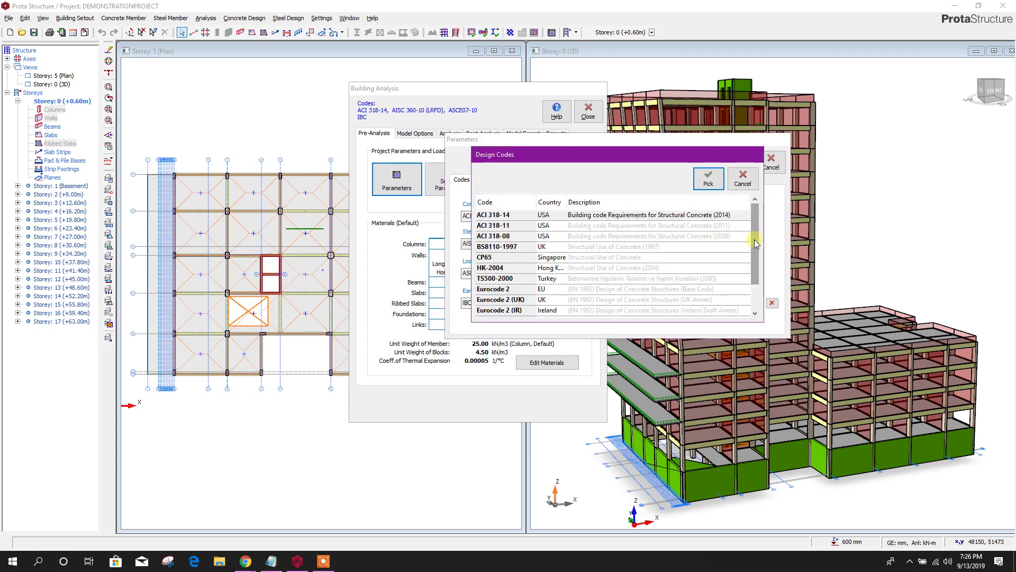
{"action": "scroll", "coordinate": [759, 246], "scroll_direction": "down", "scroll_amount": 1}
{"action": "scroll", "coordinate": [761, 247], "scroll_direction": "up", "scroll_amount": 1}
{"action": "scroll", "coordinate": [761, 247], "scroll_direction": "down", "scroll_amount": 1}
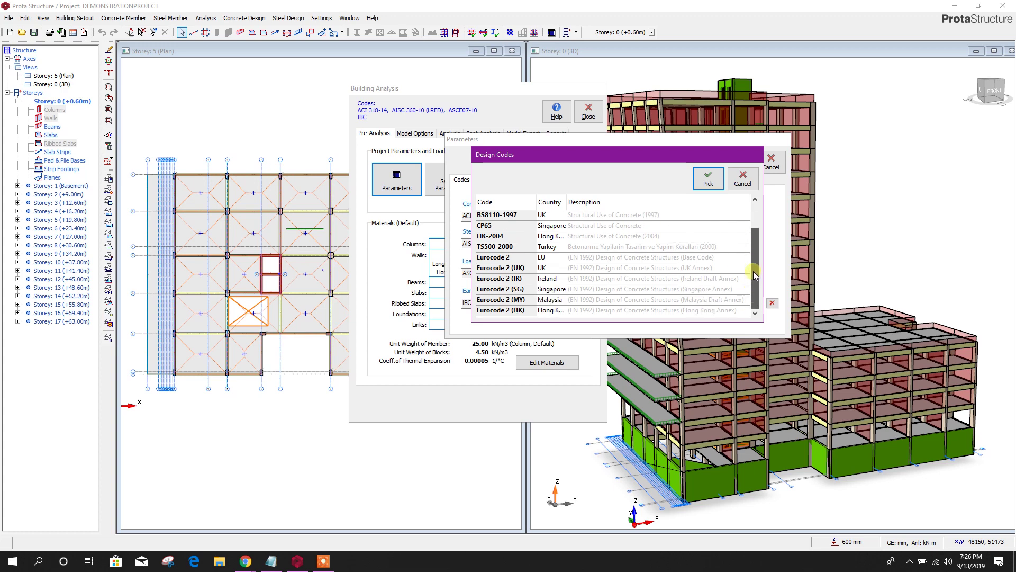
{"action": "scroll", "coordinate": [756, 276], "scroll_direction": "up", "scroll_amount": 1}
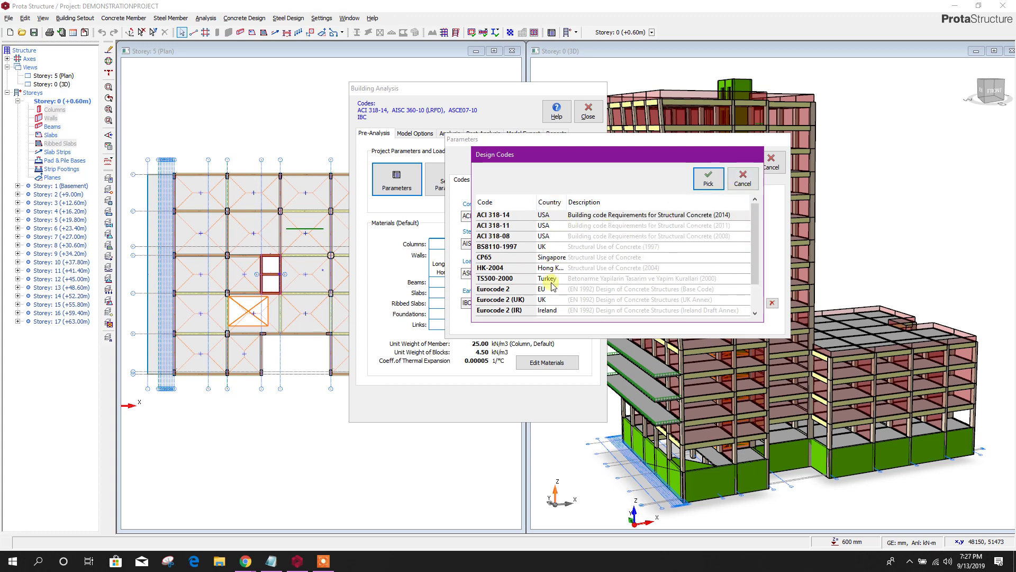
{"action": "scroll", "coordinate": [754, 296], "scroll_direction": "down", "scroll_amount": 1}
{"action": "scroll", "coordinate": [753, 296], "scroll_direction": "up", "scroll_amount": 1}
{"action": "left_click", "coordinate": [742, 180]}
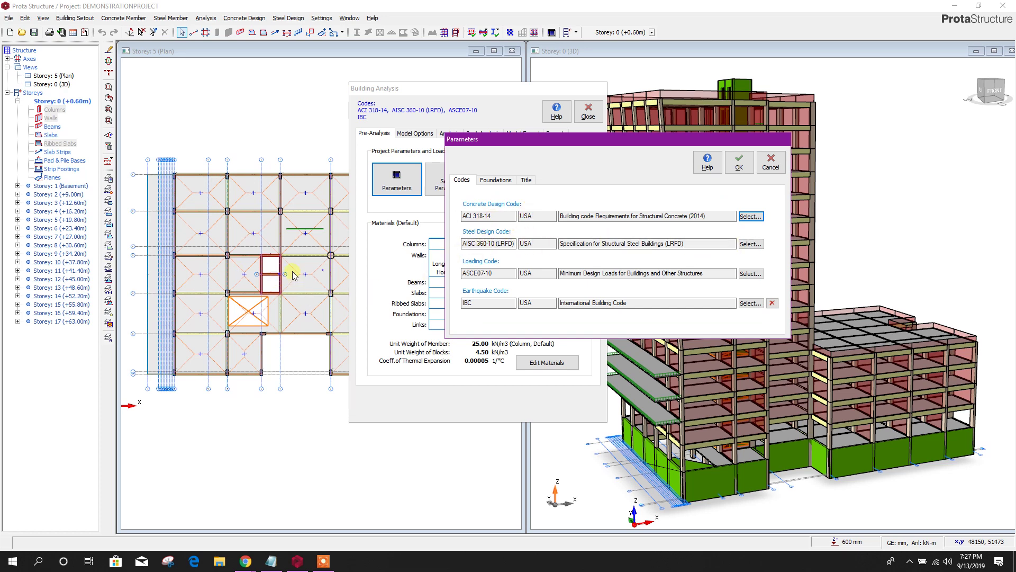
Review the steel and loading code lists, leaving AISC 360-10 and ASCE07-10 unchanged
{"action": "left_click", "coordinate": [750, 244]}
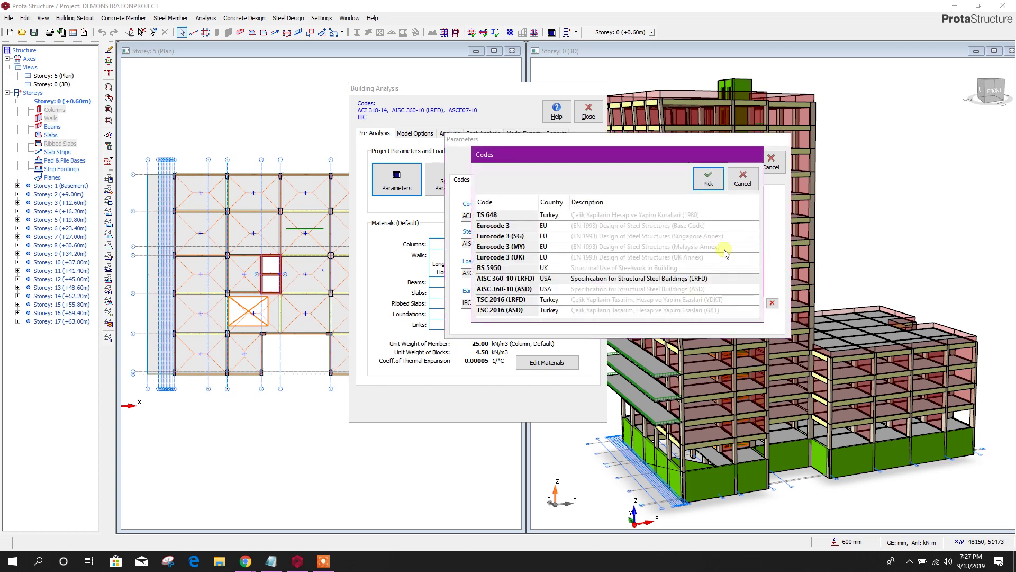
{"action": "left_click", "coordinate": [742, 186]}
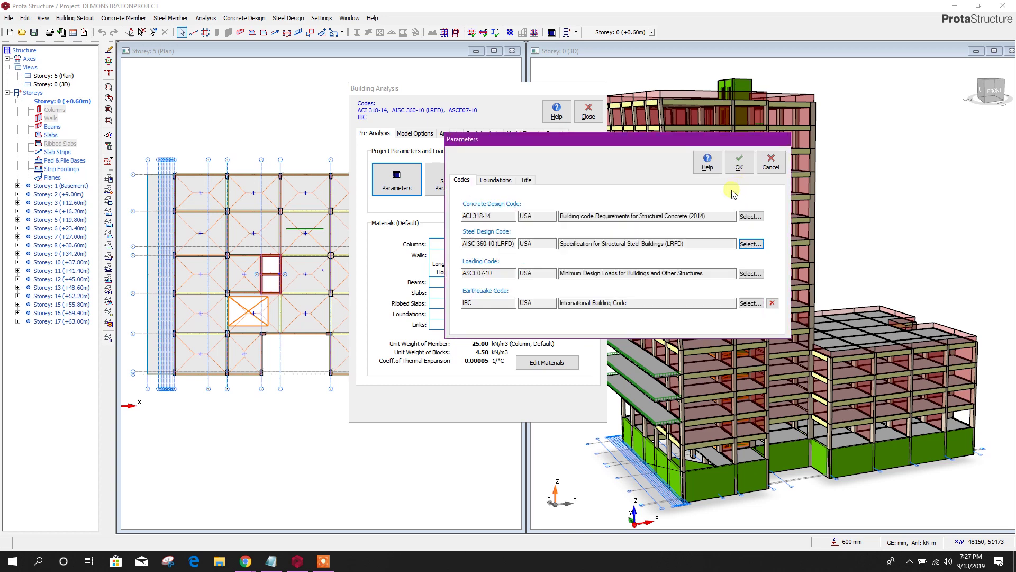
{"action": "left_click", "coordinate": [493, 274]}
{"action": "left_click", "coordinate": [751, 274]}
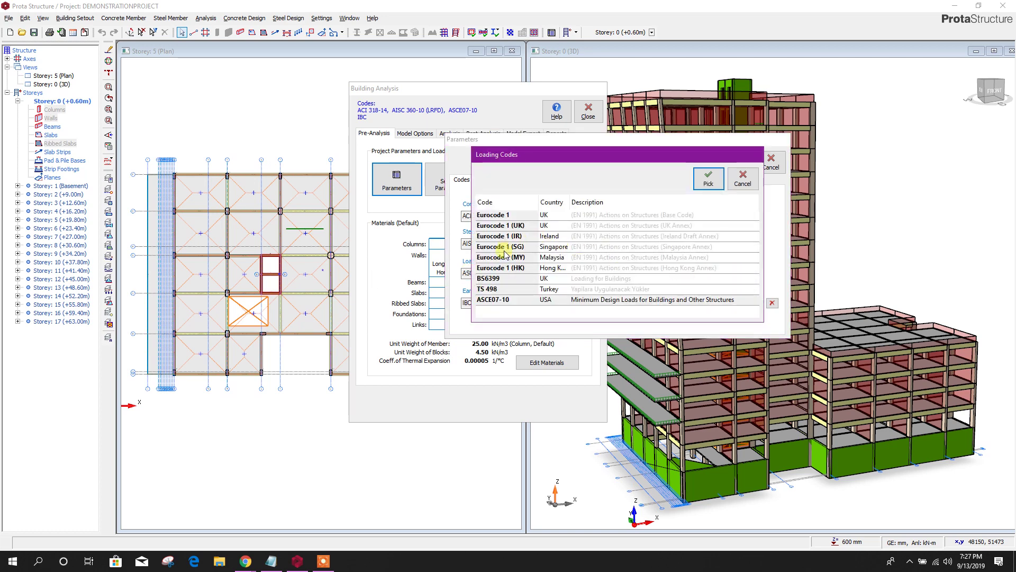
{"action": "left_click", "coordinate": [742, 179]}
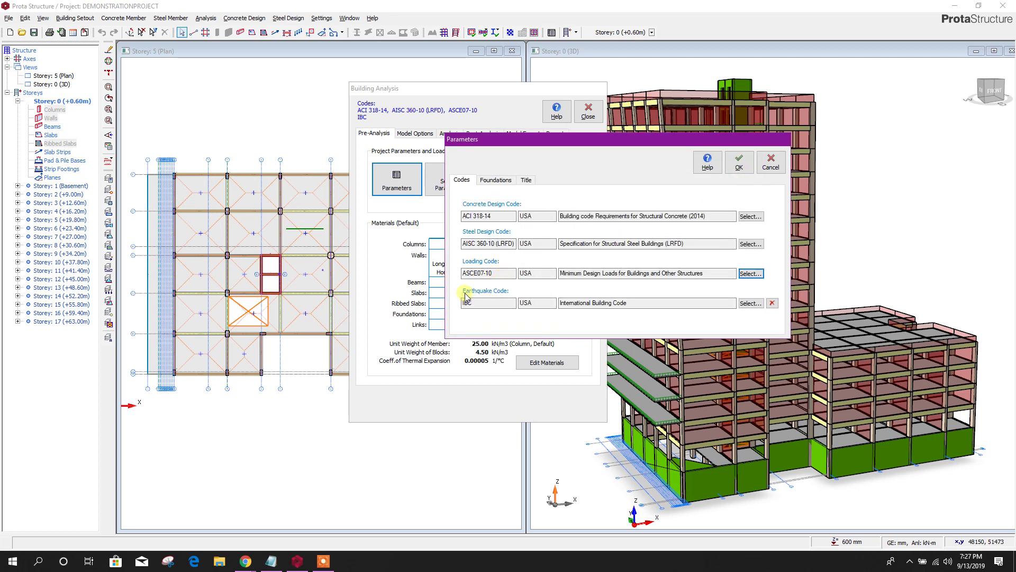
Switch the earthquake code from IBC to UBC (Uniform Building Code - 1997)
{"action": "left_click", "coordinate": [497, 302]}
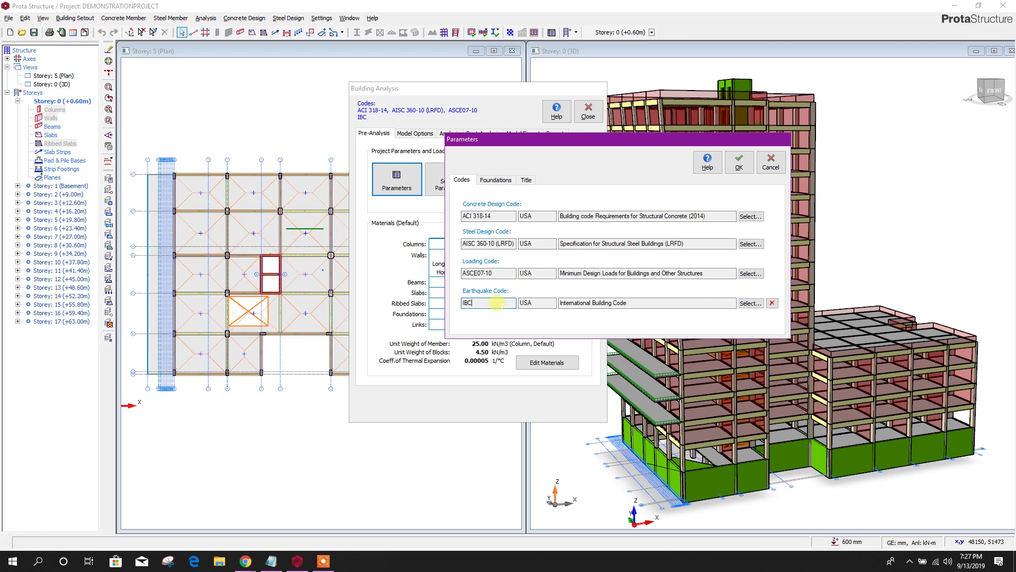
{"action": "left_click", "coordinate": [749, 303]}
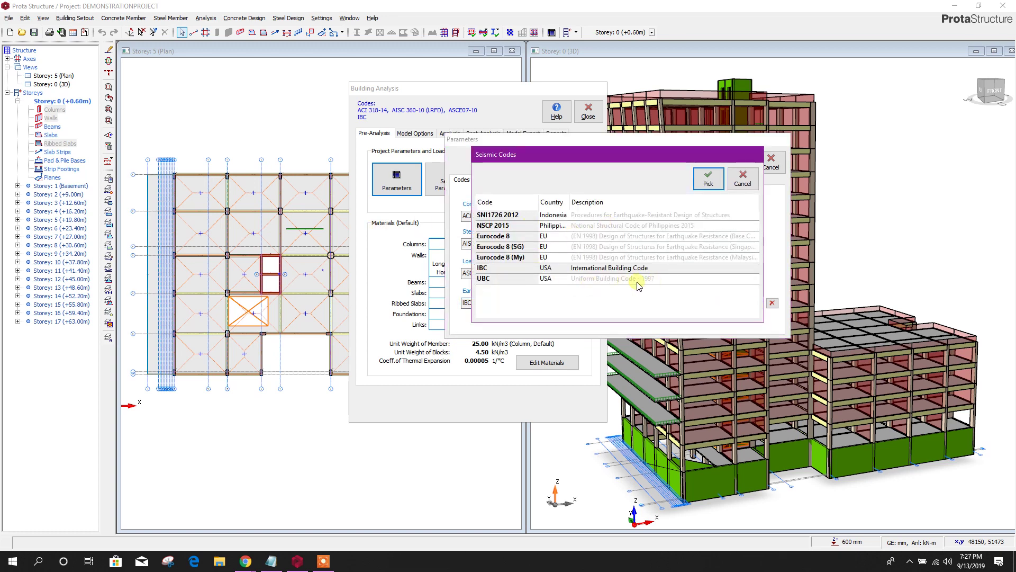
{"action": "left_click", "coordinate": [513, 281]}
{"action": "left_click", "coordinate": [709, 184]}
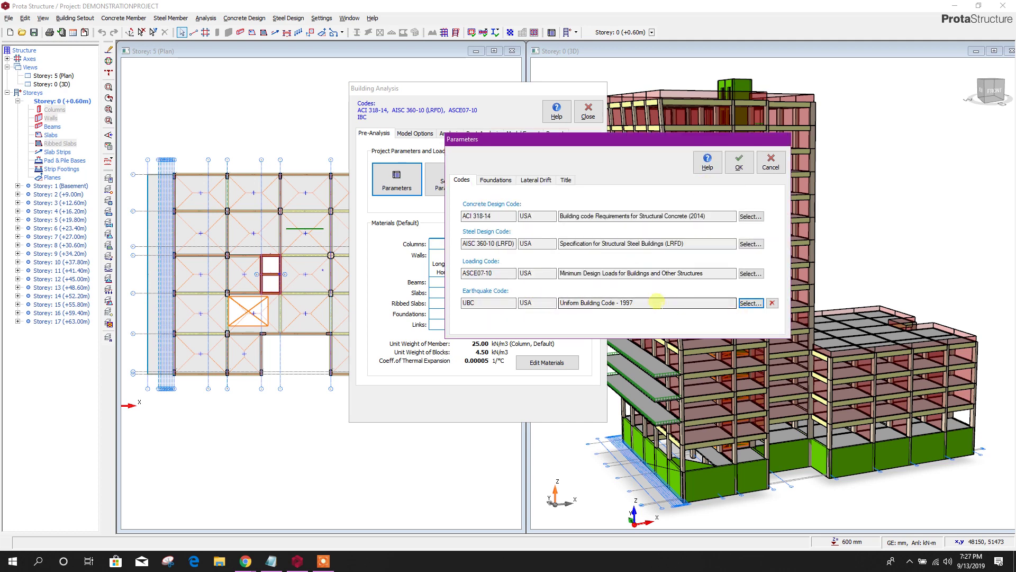
{"action": "left_click", "coordinate": [493, 180]}
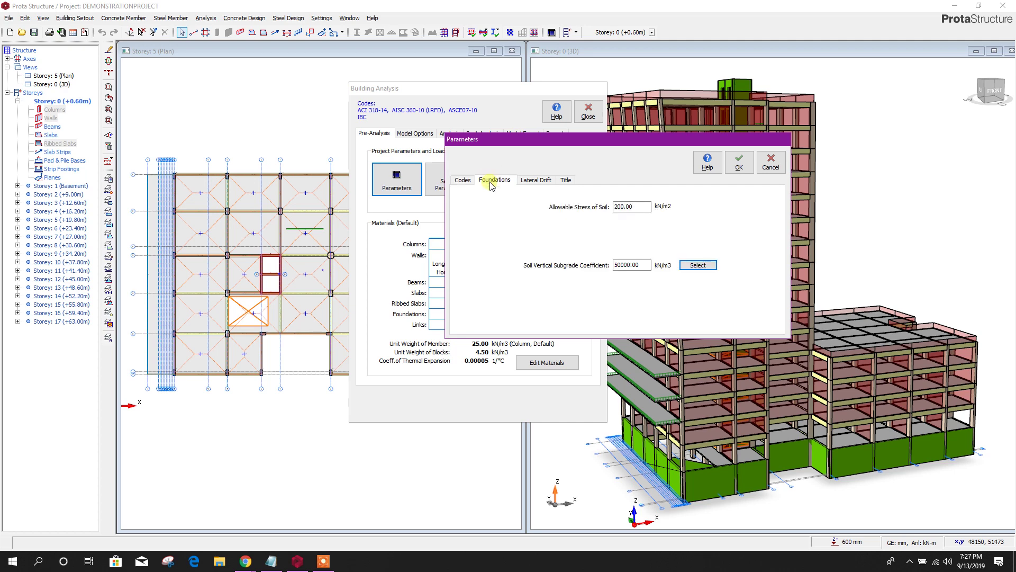
Check the 200.00 kN/m2 allowable soil stress and review the lateral drift bracing options
{"action": "double_click", "coordinate": [632, 207]}
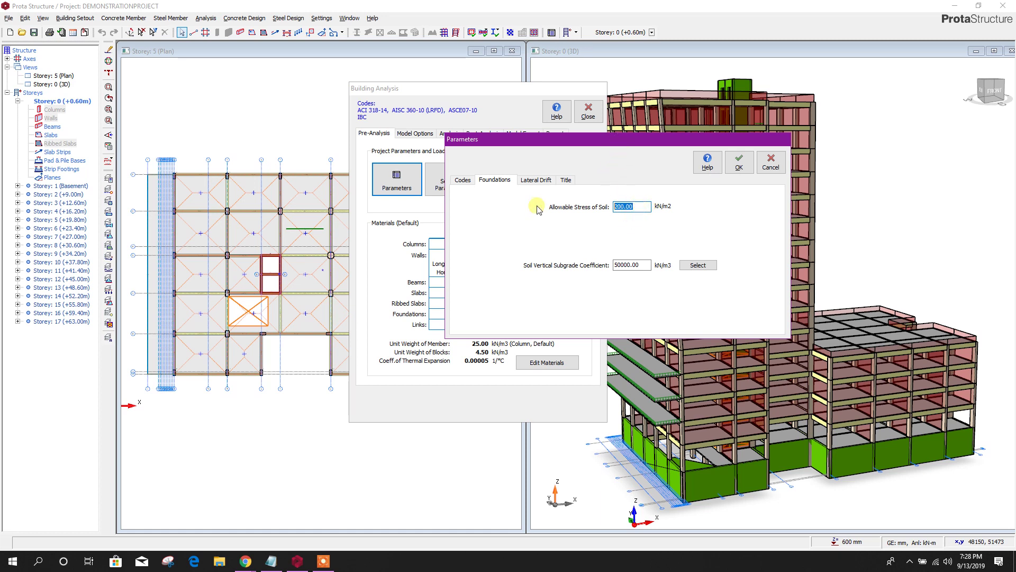
{"action": "left_click", "coordinate": [538, 180]}
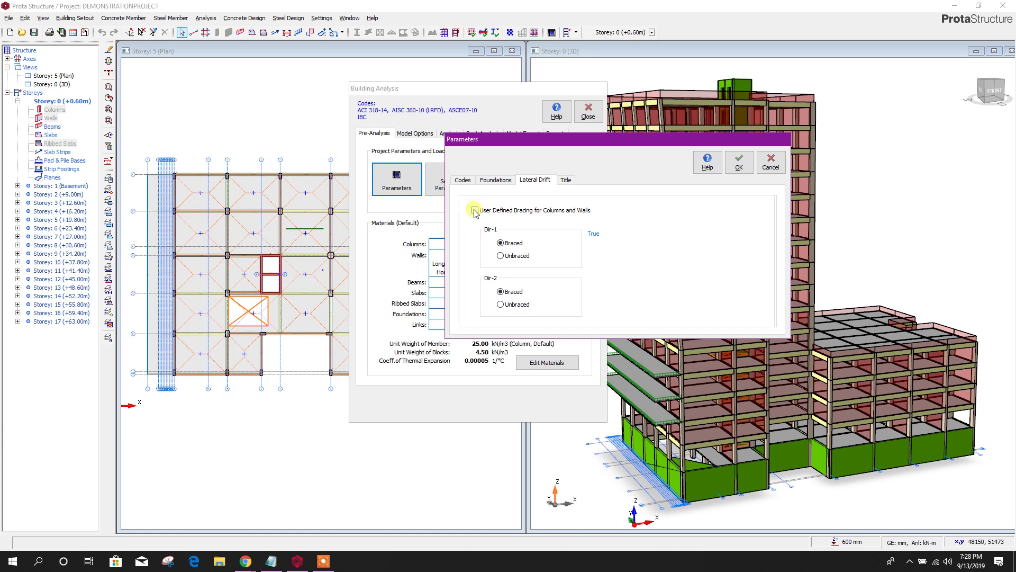
{"action": "left_click", "coordinate": [566, 180]}
Enter the project header '15 Storied Building Design' and the designer's name in Made by
{"action": "left_click", "coordinate": [527, 213]}
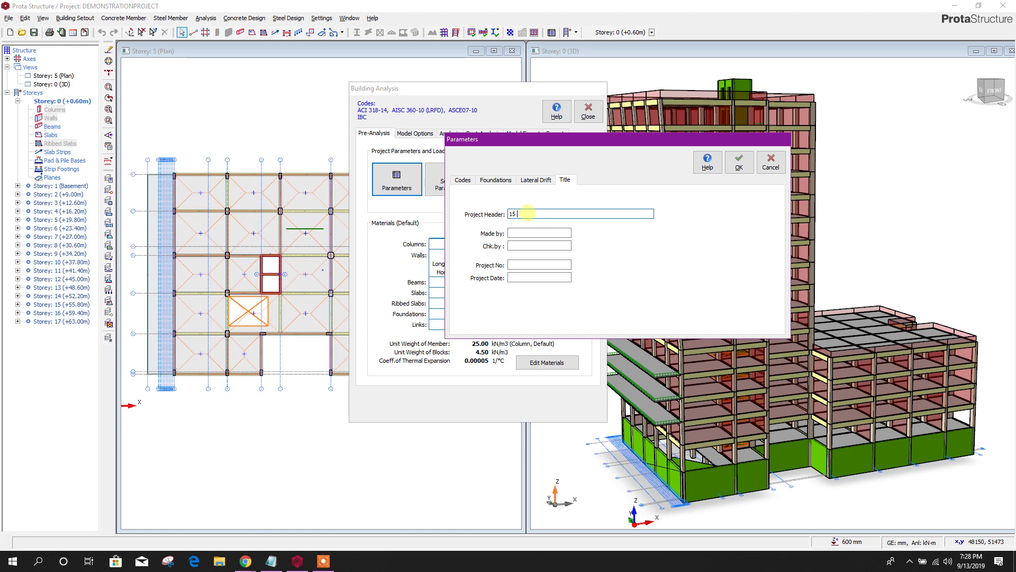
{"action": "type", "text": "15 Storied Building Design"}
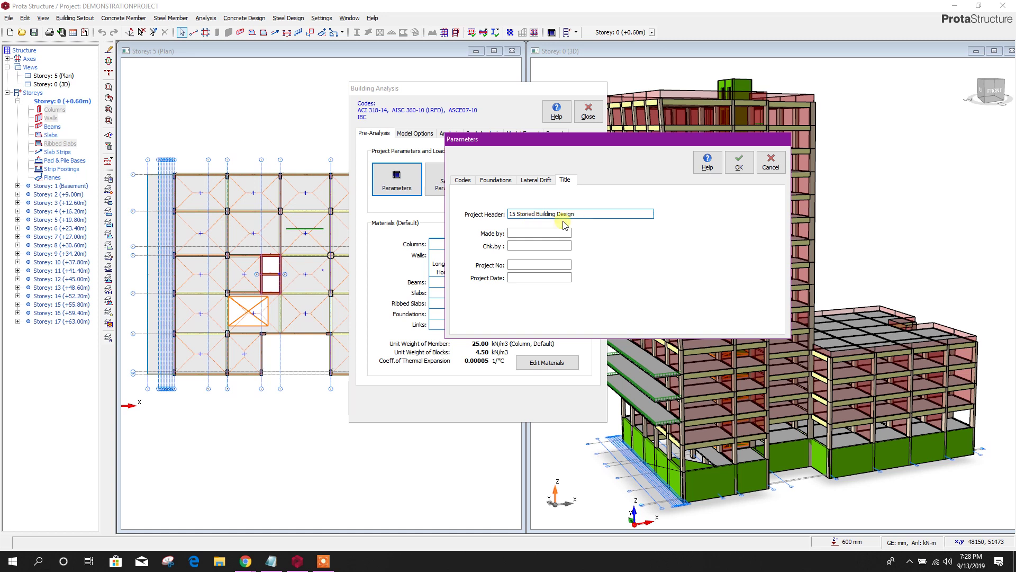
{"action": "left_click", "coordinate": [549, 232]}
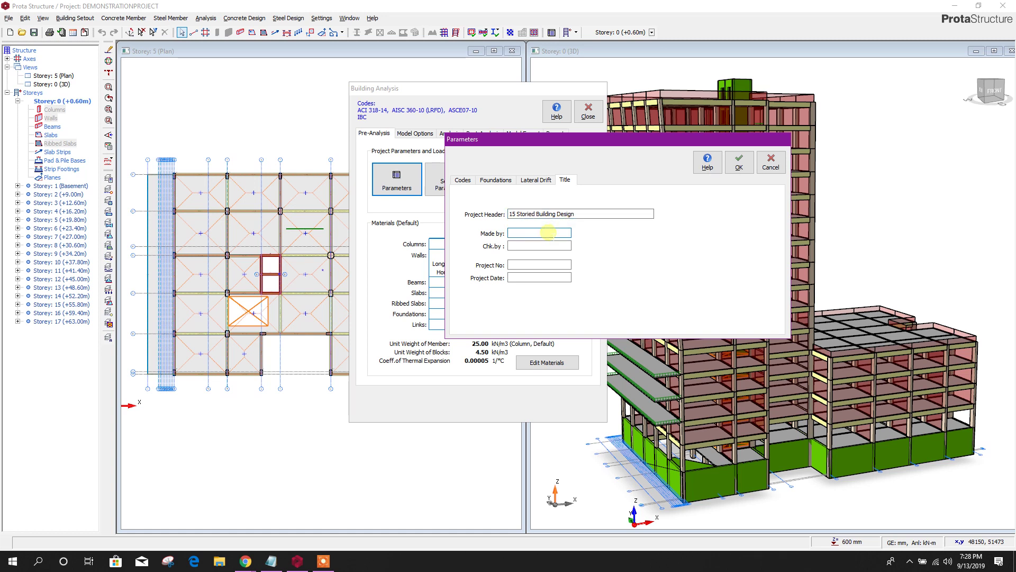
{"action": "type", "text": "DECODE BD"}
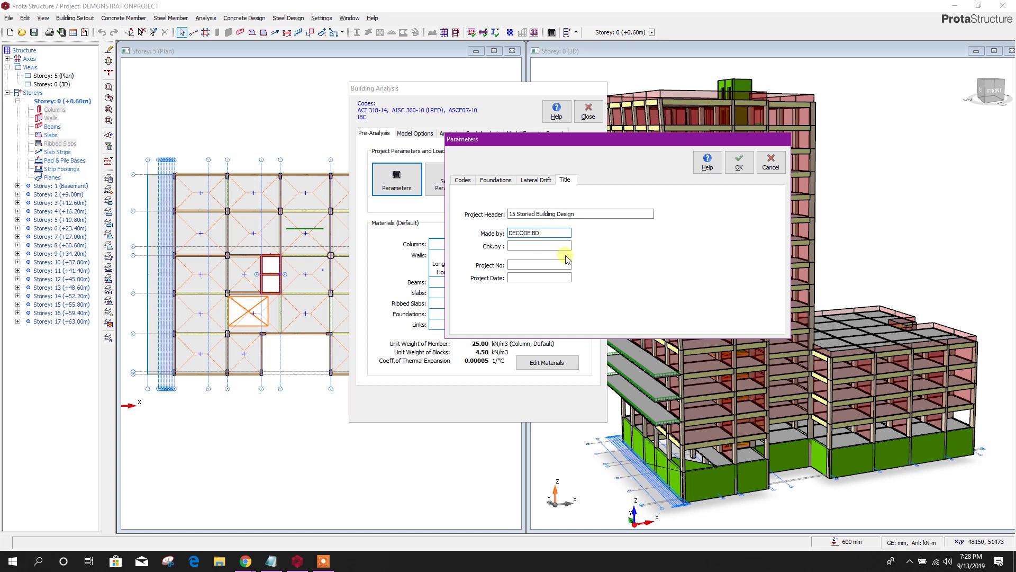
Step through the checked-by, project number and date fields and accept the parameters
{"action": "left_click", "coordinate": [551, 245]}
{"action": "left_click", "coordinate": [529, 264]}
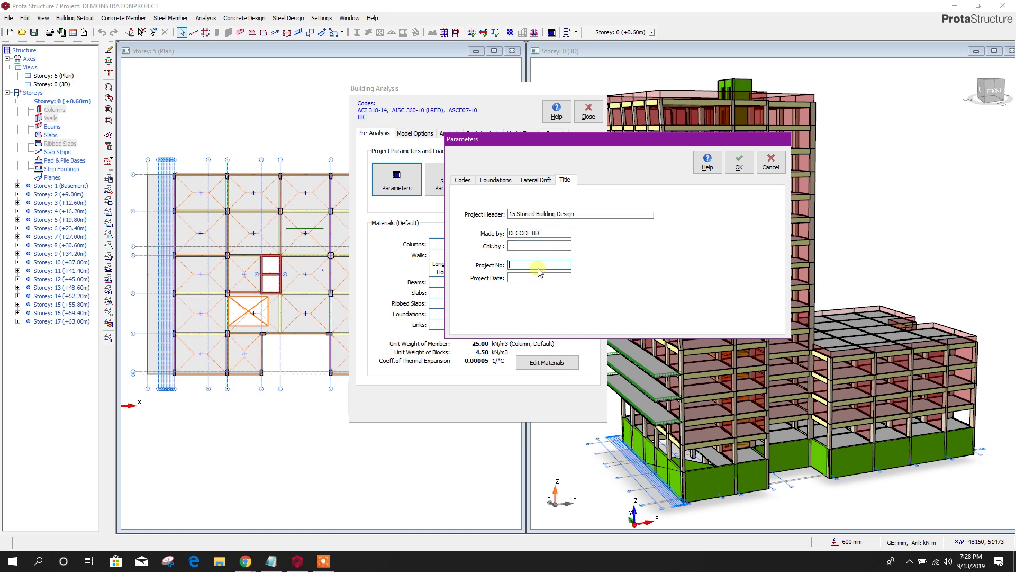
{"action": "left_click", "coordinate": [531, 277]}
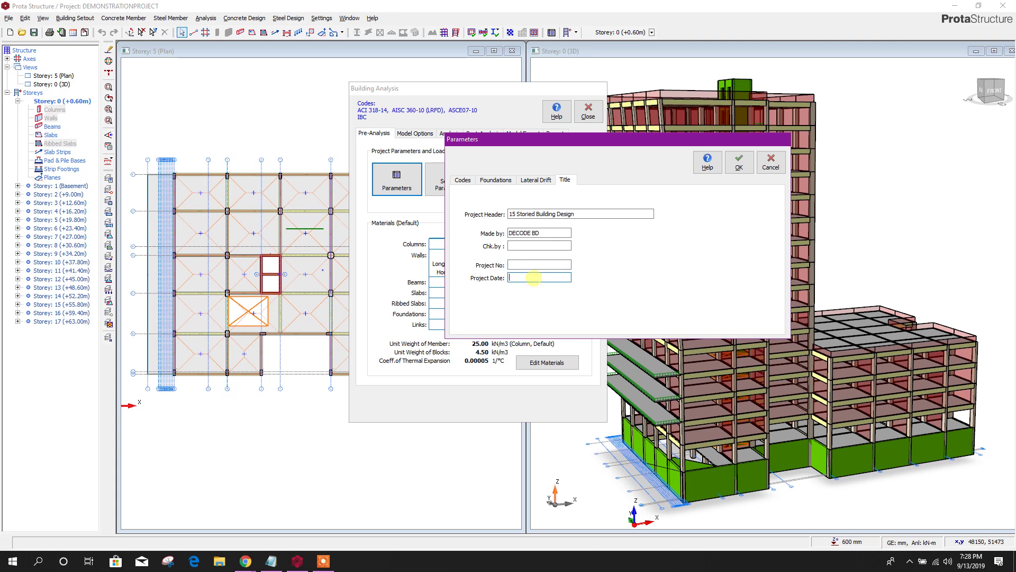
{"action": "left_click", "coordinate": [739, 162]}
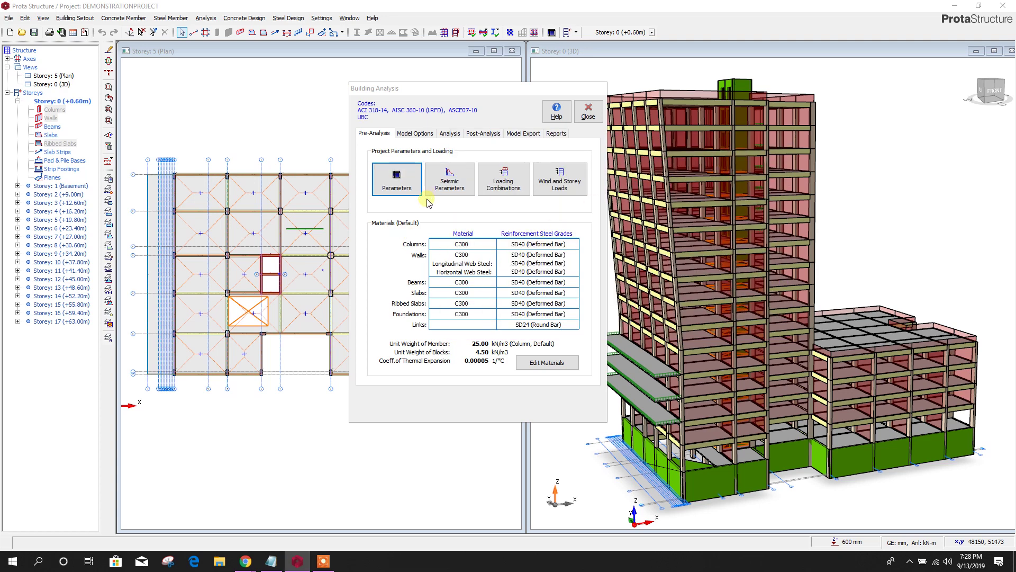
{"action": "left_click", "coordinate": [453, 187]}
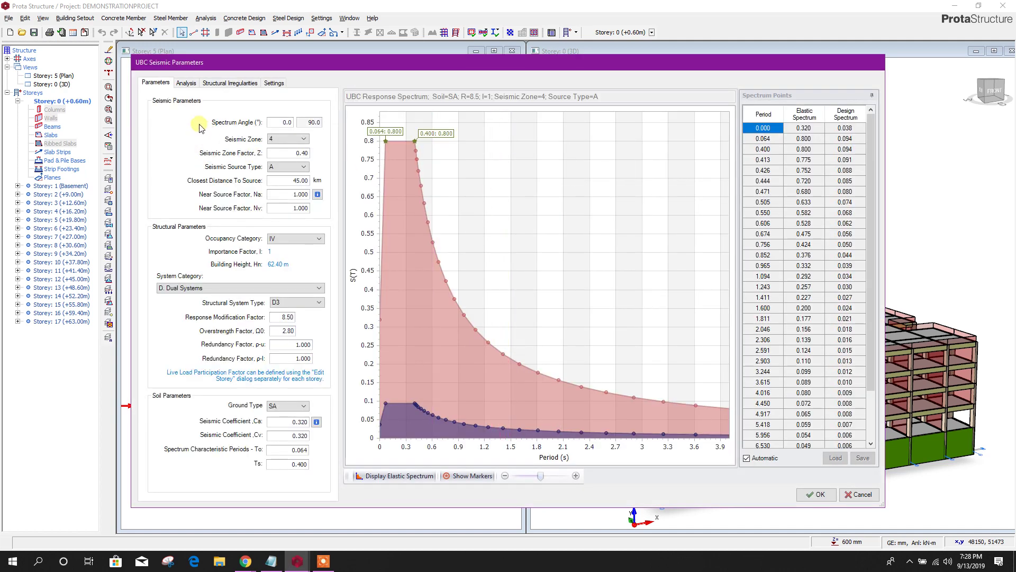
Set the seismic zone to 2A, giving zone factor Z 0.15 and Ca, Cv 0.120
{"action": "left_click", "coordinate": [290, 141]}
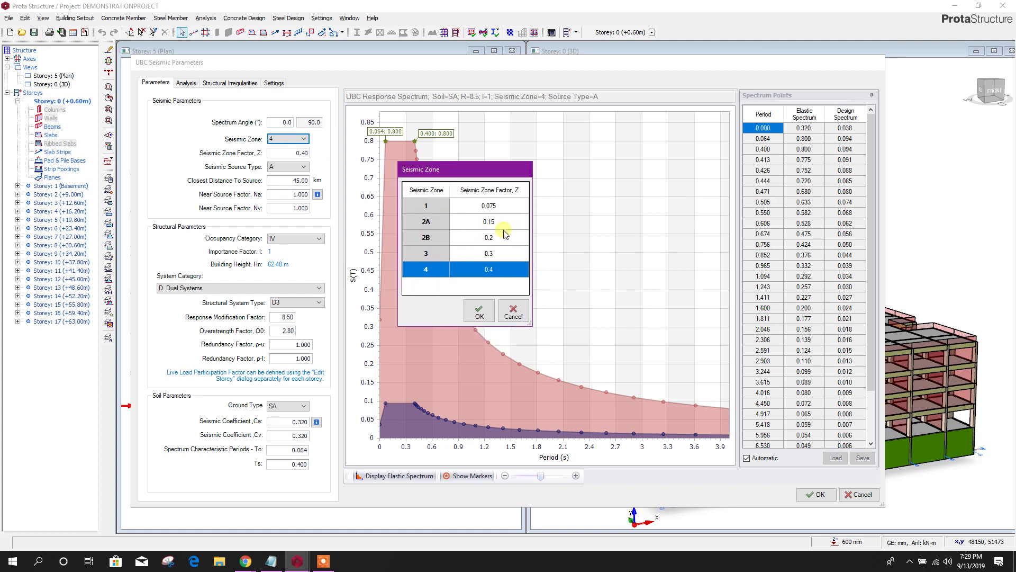
{"action": "left_click", "coordinate": [478, 223]}
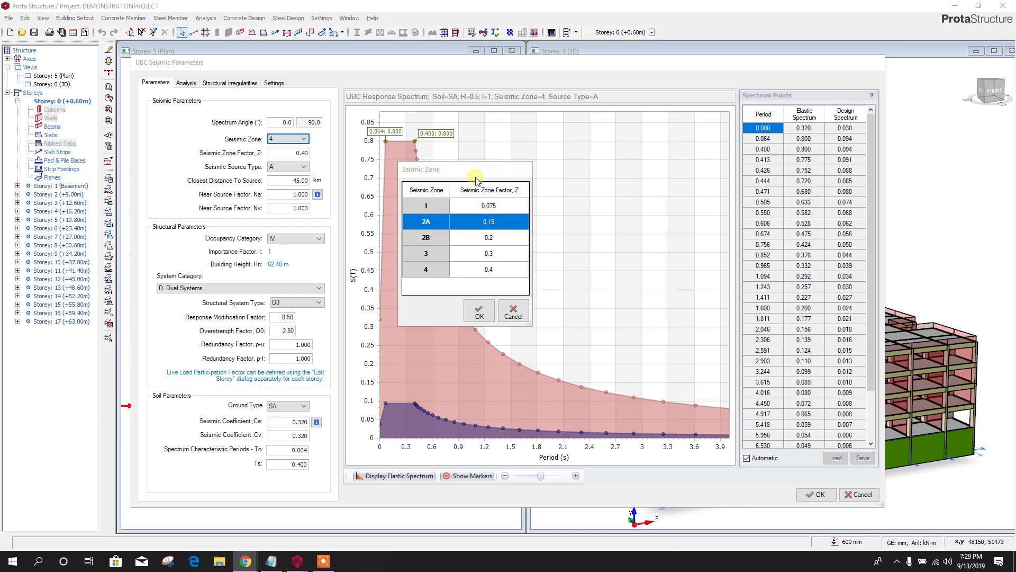
{"action": "left_click", "coordinate": [512, 226]}
{"action": "left_click_drag", "start_coordinate": [484, 169], "coordinate": [491, 162]}
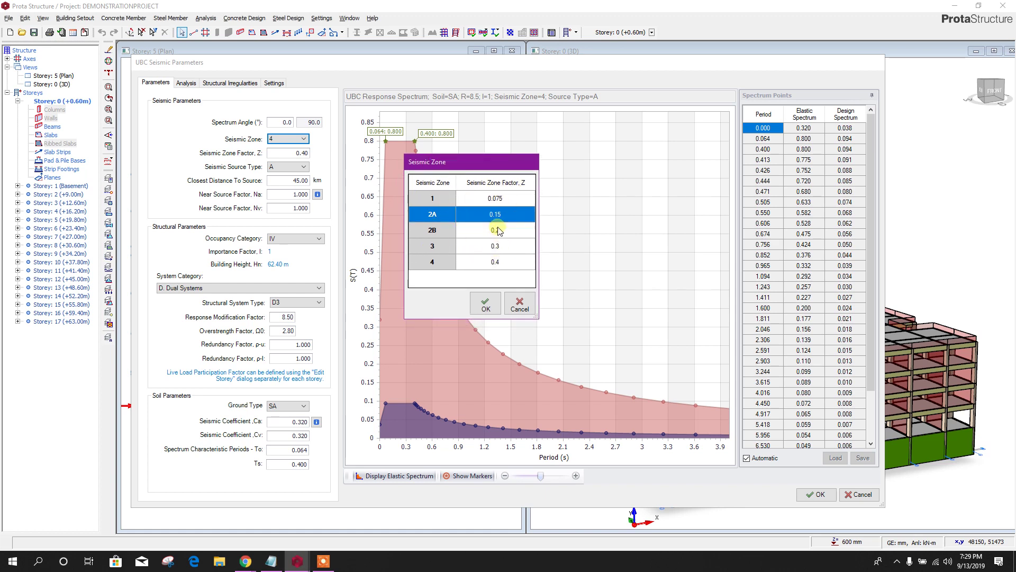
{"action": "left_click", "coordinate": [486, 306]}
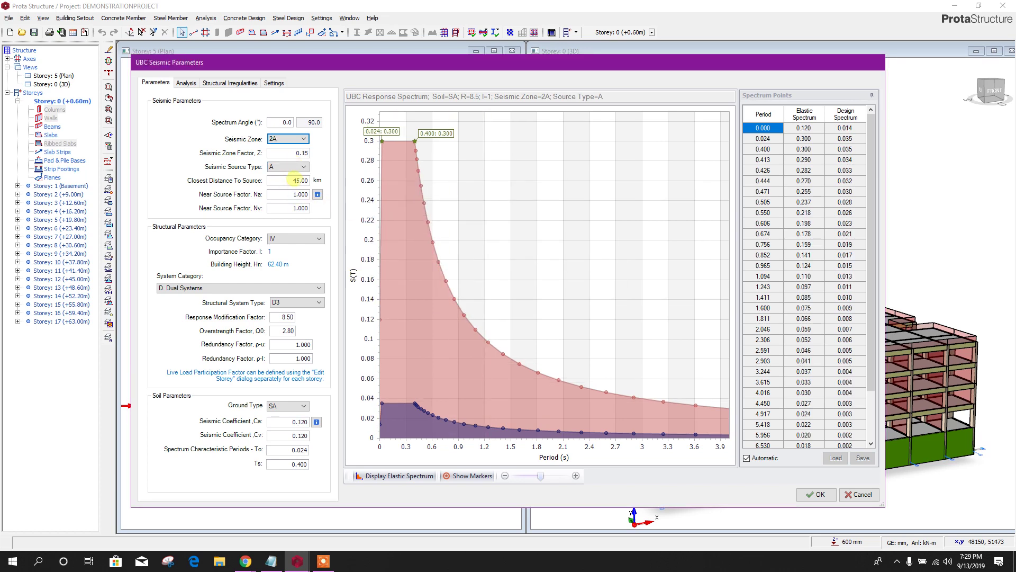
{"action": "left_click", "coordinate": [300, 170]}
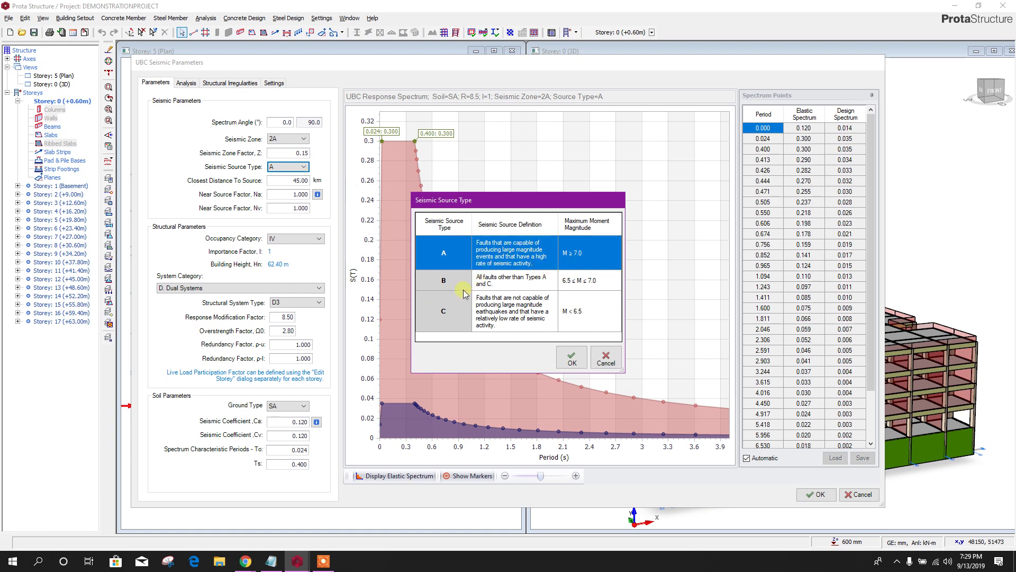
Keep seismic source type A and set the closest distance to source to 100 km
{"action": "left_click", "coordinate": [454, 280]}
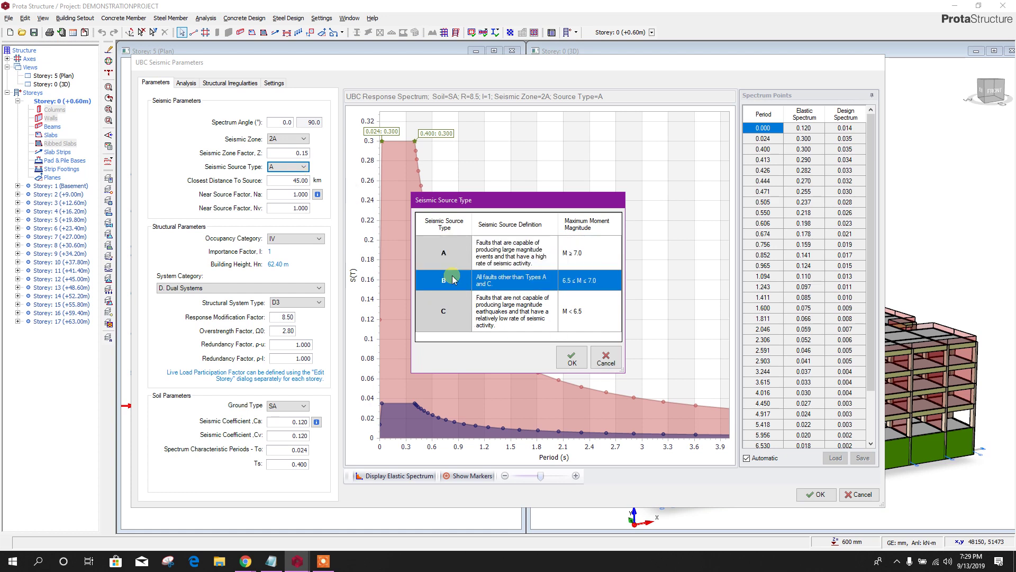
{"action": "left_click", "coordinate": [453, 258]}
{"action": "left_click", "coordinate": [570, 363]}
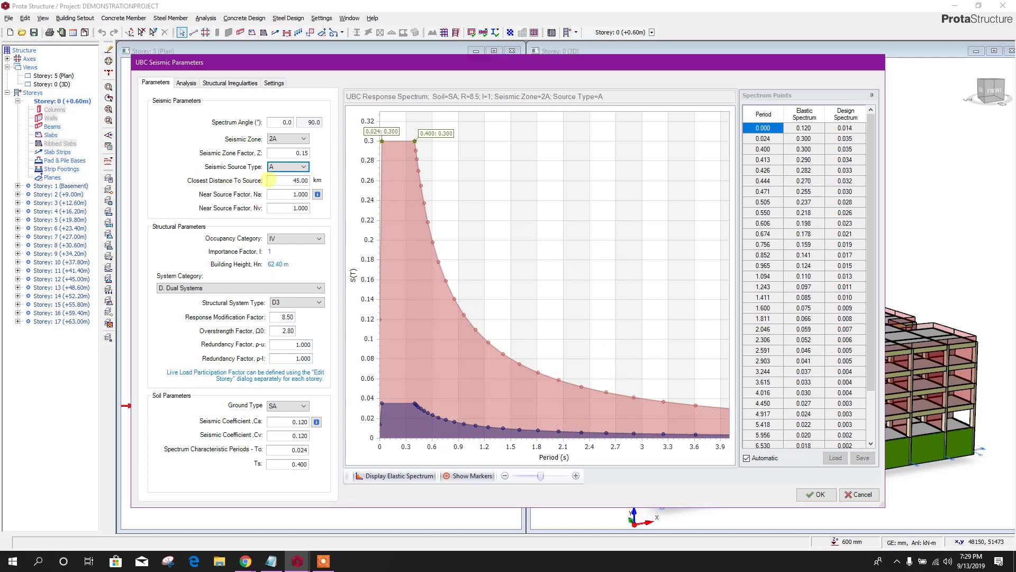
{"action": "left_click", "coordinate": [297, 181]}
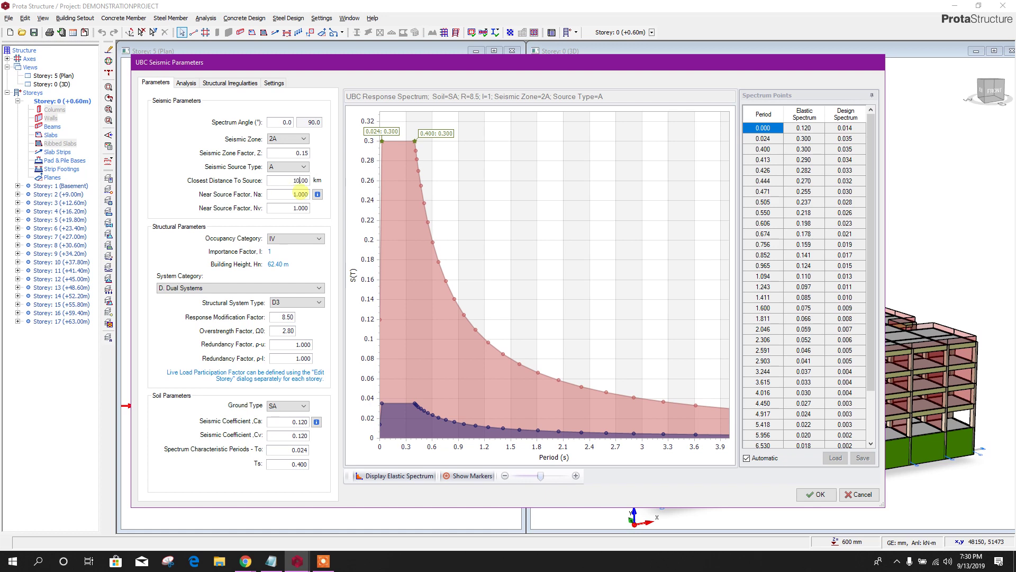
{"action": "left_click", "coordinate": [301, 194]}
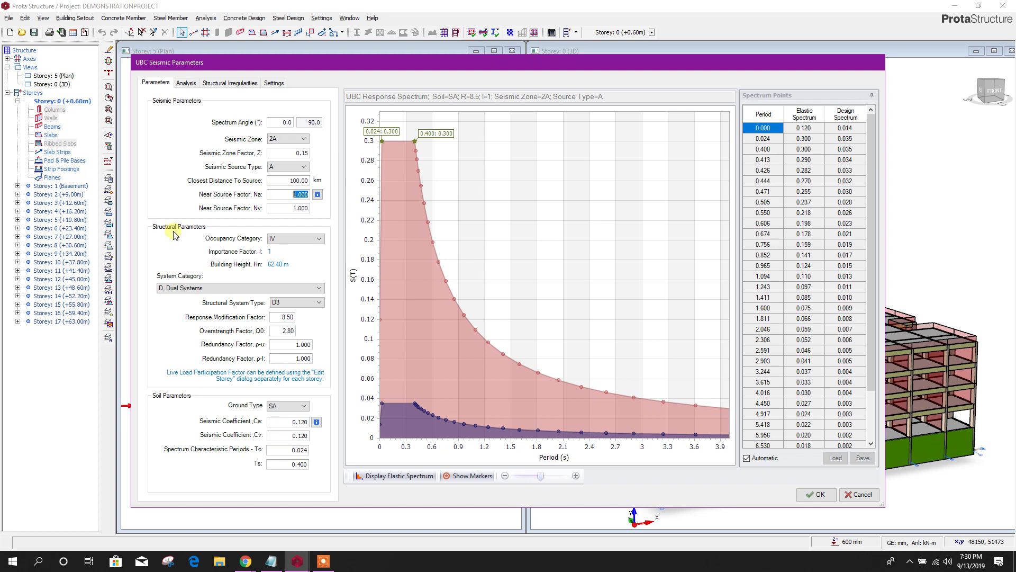
{"action": "left_click", "coordinate": [297, 240]}
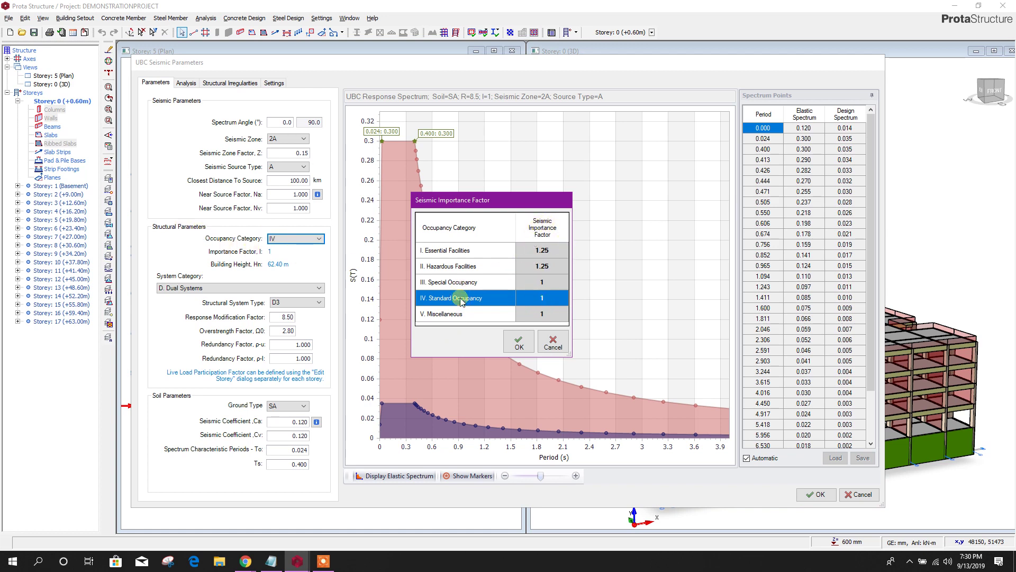
Keep Standard Occupancy (factor 1) and set the system to C2 concrete special moment-resisting frames
{"action": "left_click", "coordinate": [520, 344]}
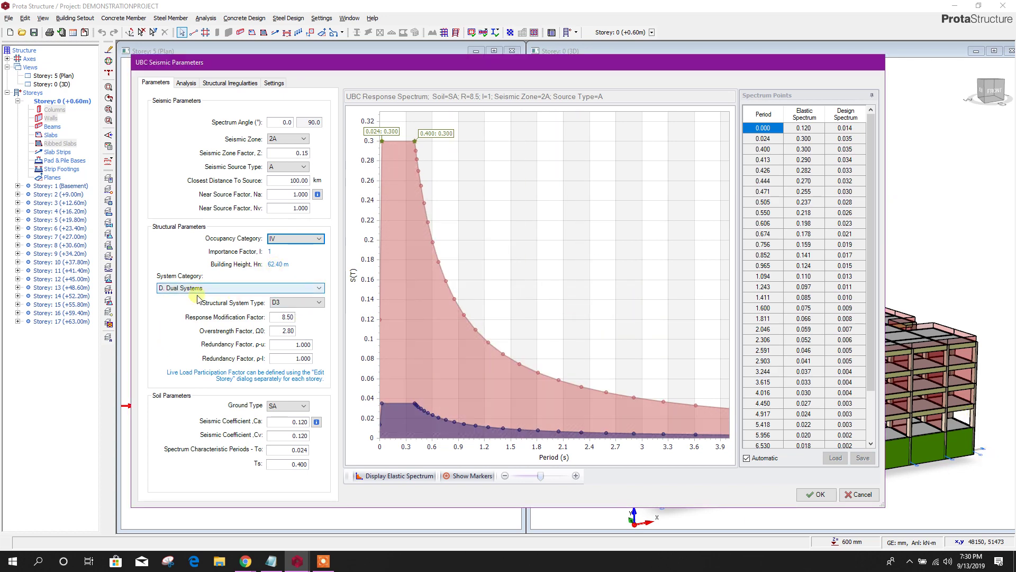
{"action": "left_click", "coordinate": [216, 292]}
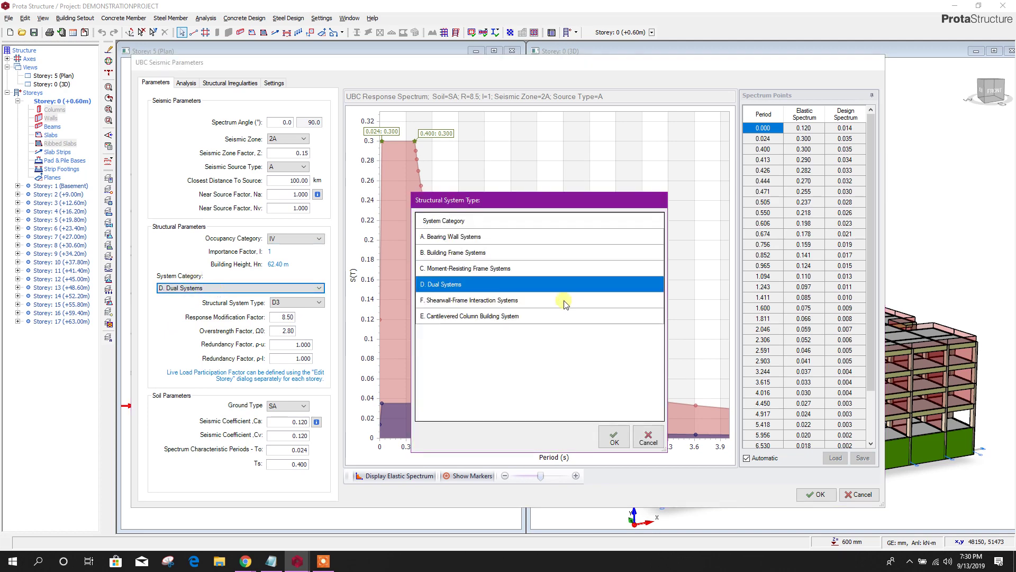
{"action": "left_click", "coordinate": [468, 269]}
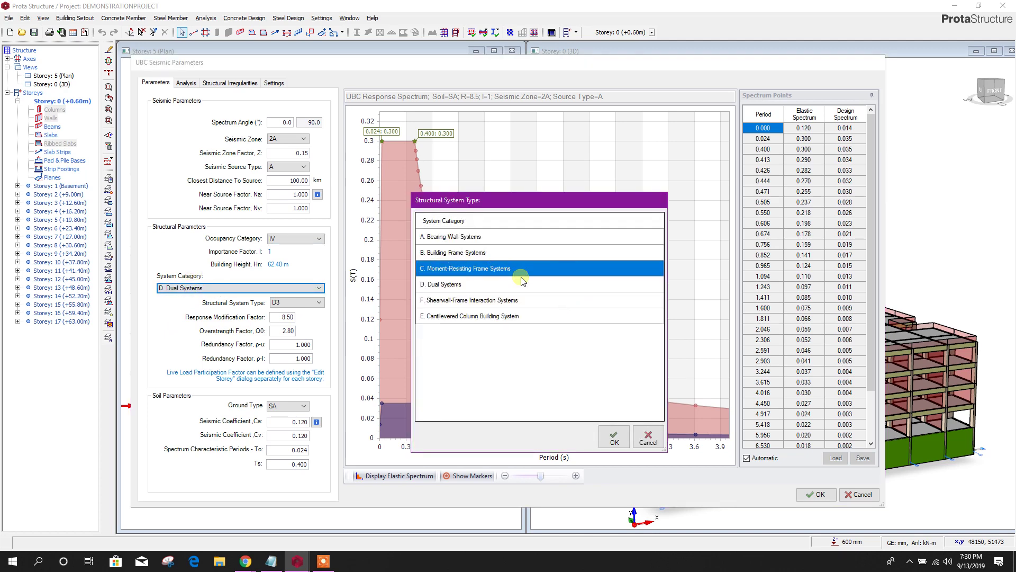
{"action": "left_click", "coordinate": [612, 438]}
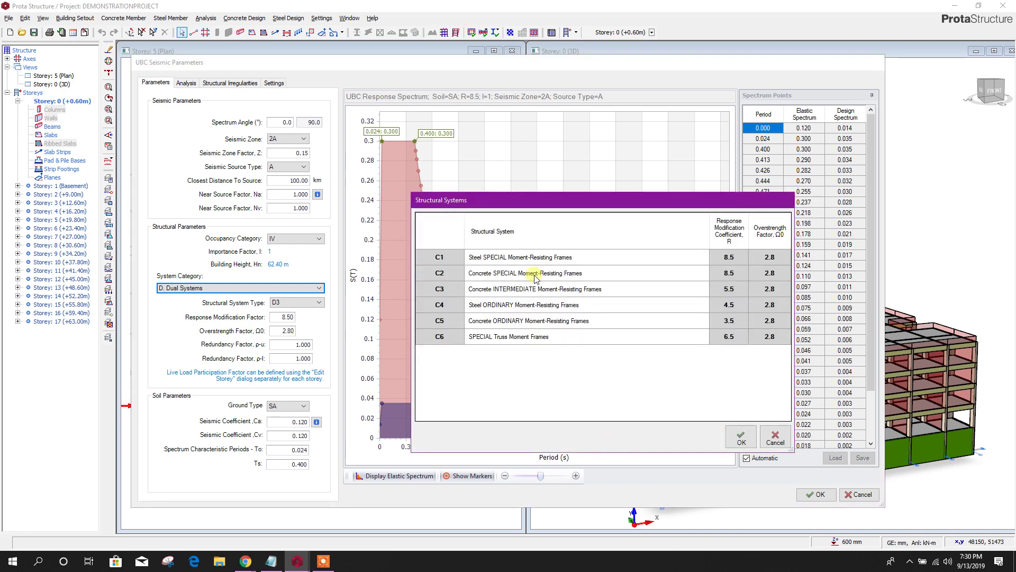
{"action": "left_click", "coordinate": [498, 276]}
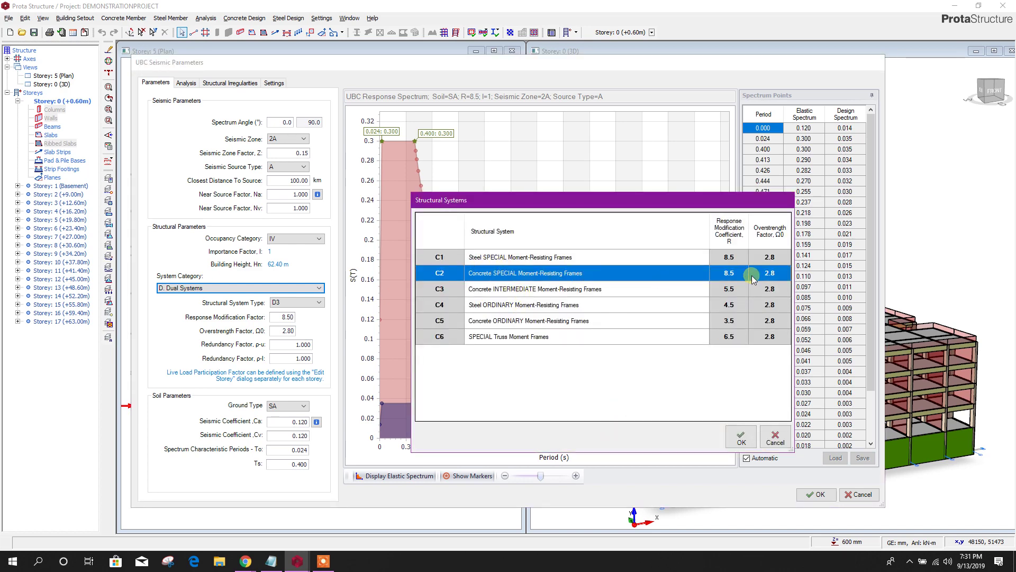
{"action": "left_click", "coordinate": [741, 437]}
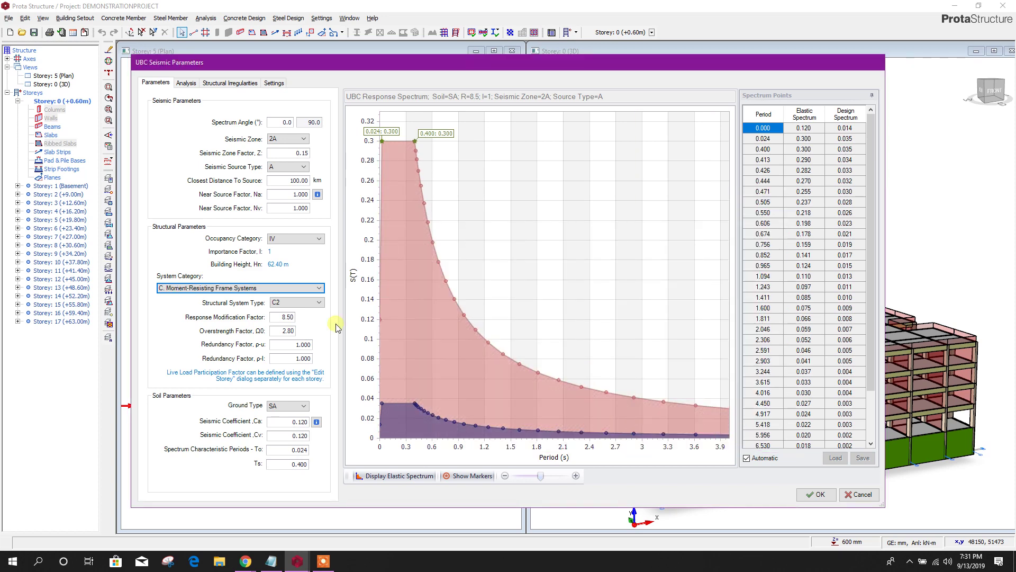
Set ground type SD (Ca 0.220, Cv 0.320) and scroll through the response spectrum points
{"action": "left_click", "coordinate": [300, 410]}
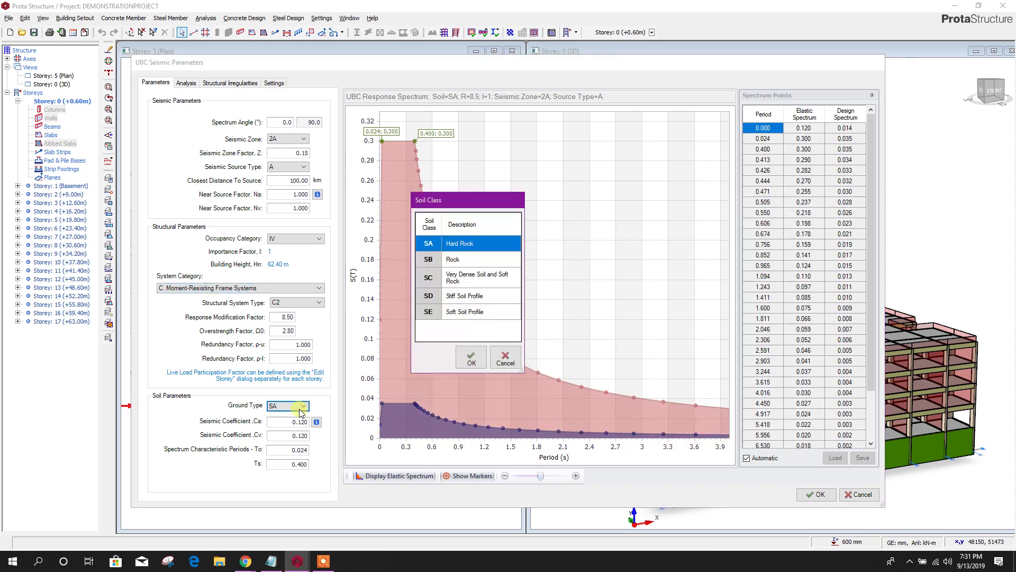
{"action": "left_click", "coordinate": [482, 280]}
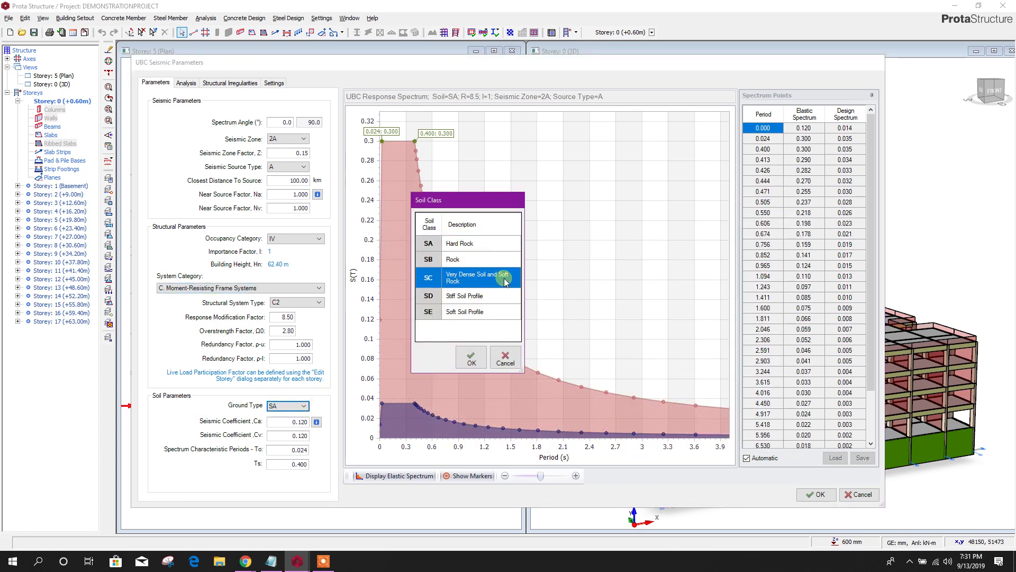
{"action": "left_click", "coordinate": [476, 297]}
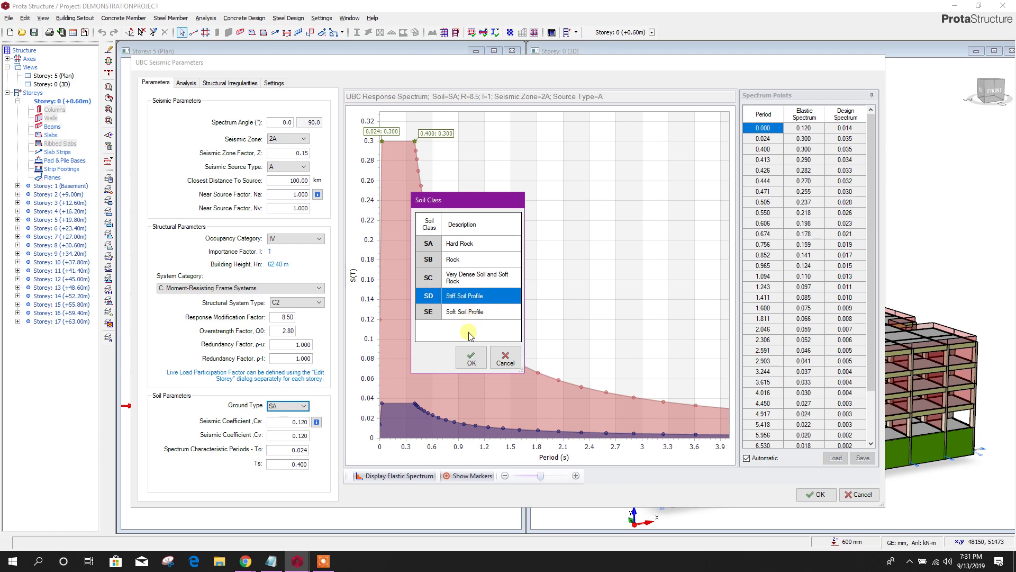
{"action": "left_click", "coordinate": [471, 356]}
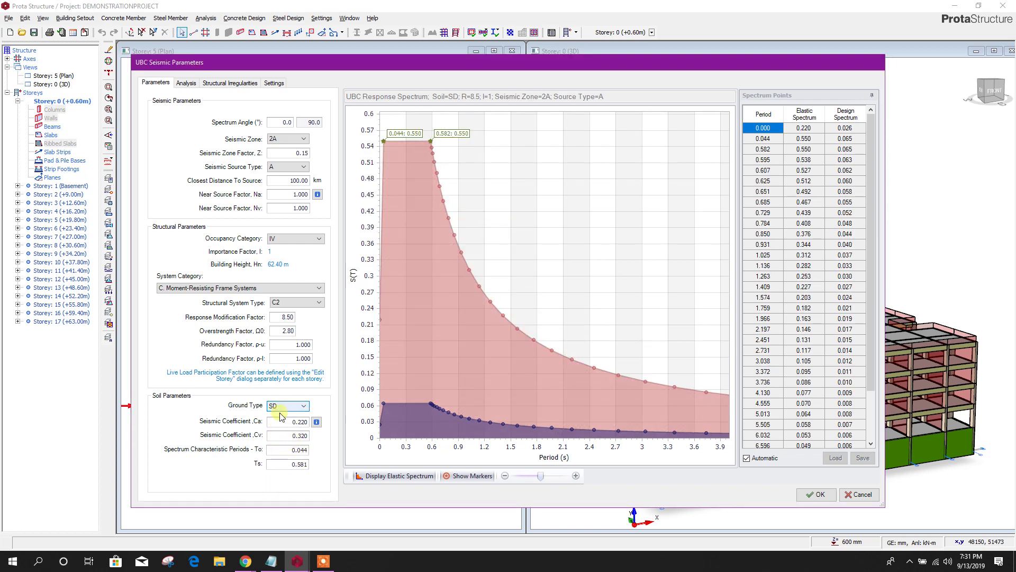
{"action": "mouse_move", "coordinate": [408, 431]}
{"action": "left_click_drag", "start_coordinate": [875, 310], "coordinate": [863, 413]}
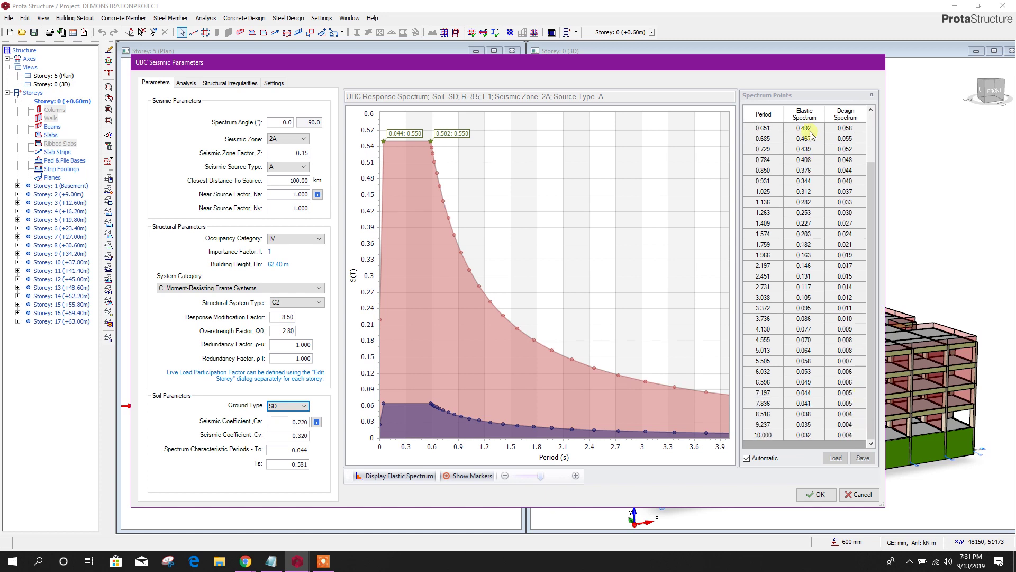
{"action": "left_click_drag", "start_coordinate": [868, 220], "coordinate": [872, 163]}
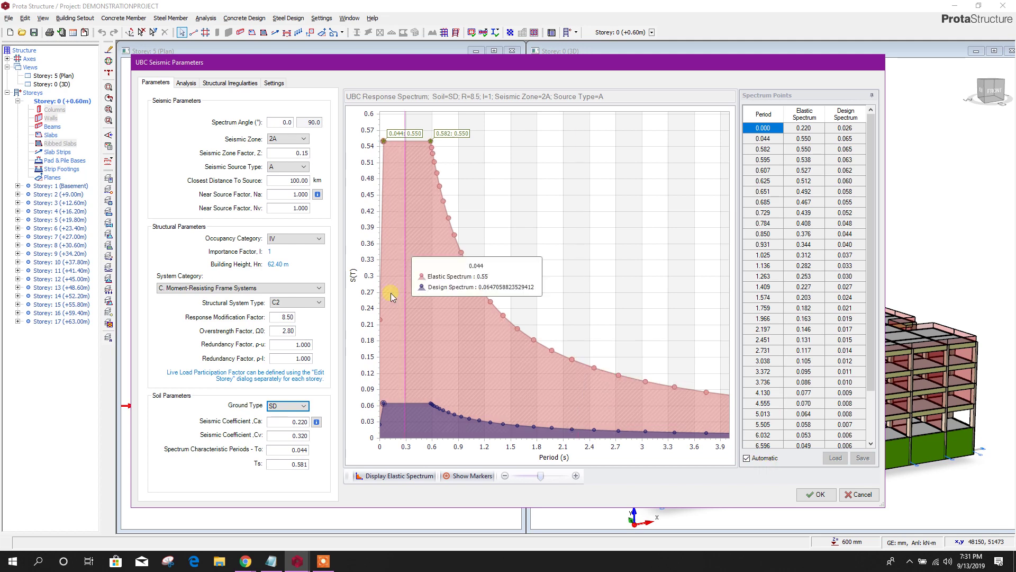
Review vibration modes, structural irregularity checks and post-analysis settings, then accept the UBC parameters
{"action": "left_click", "coordinate": [186, 83]}
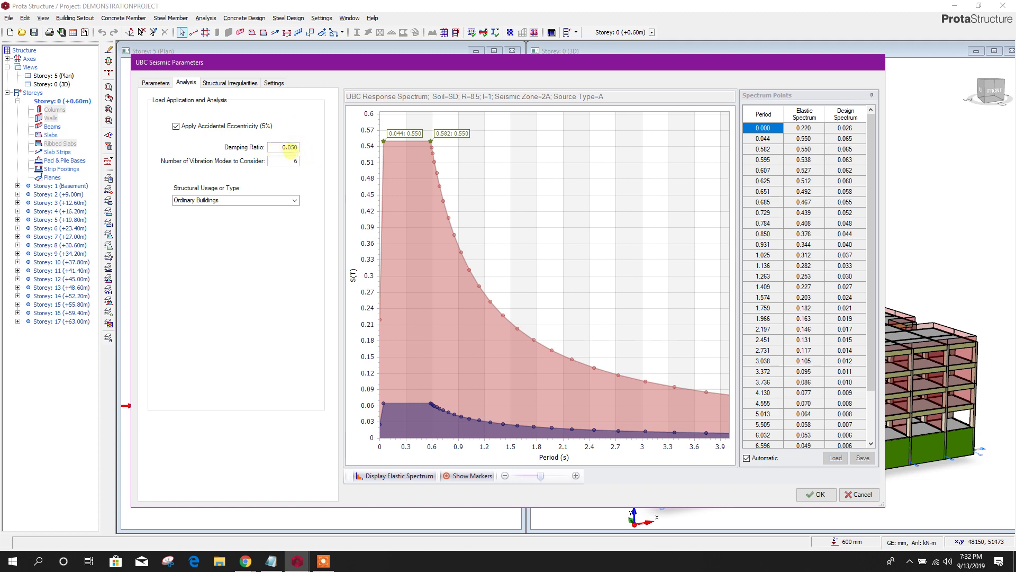
{"action": "left_click", "coordinate": [262, 161]}
{"action": "left_click", "coordinate": [231, 83]}
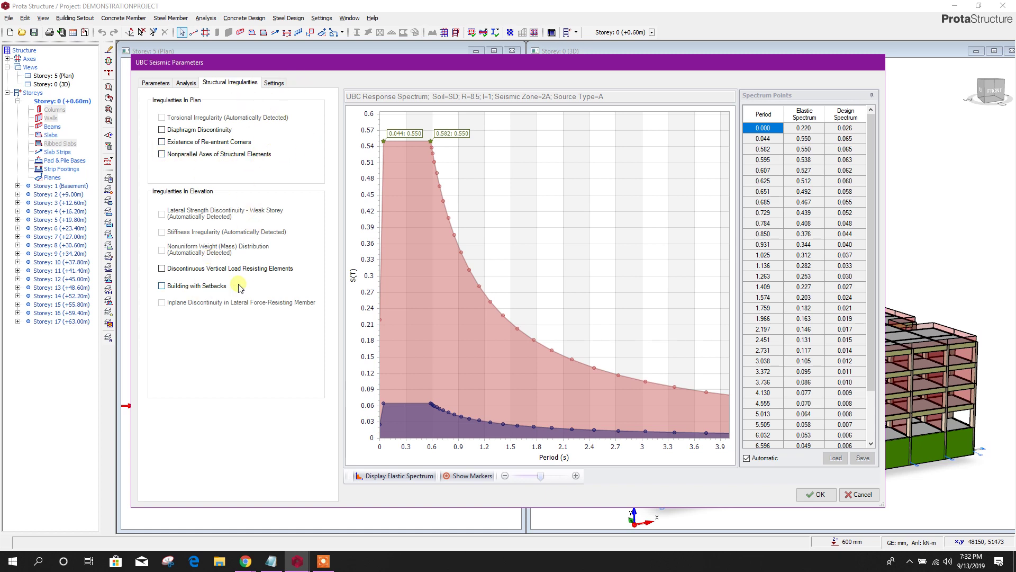
{"action": "left_click", "coordinate": [274, 83]}
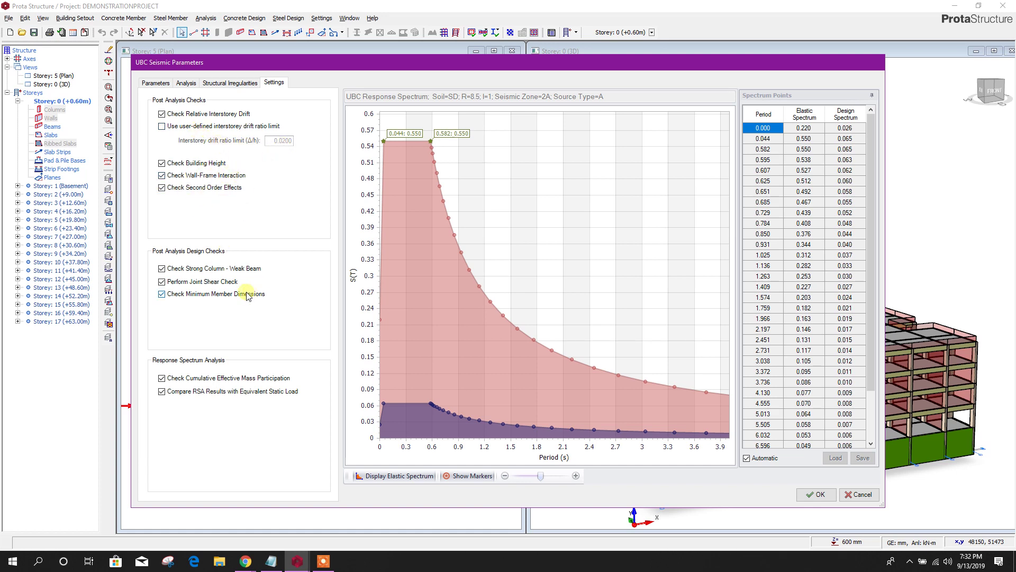
{"action": "left_click_drag", "start_coordinate": [293, 66], "coordinate": [296, 46]}
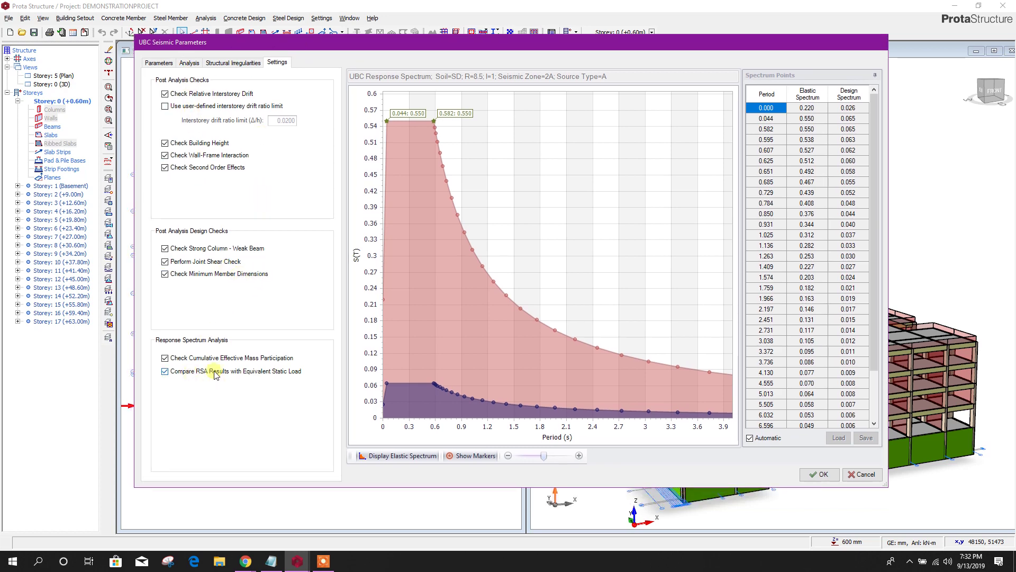
{"action": "left_click", "coordinate": [819, 475]}
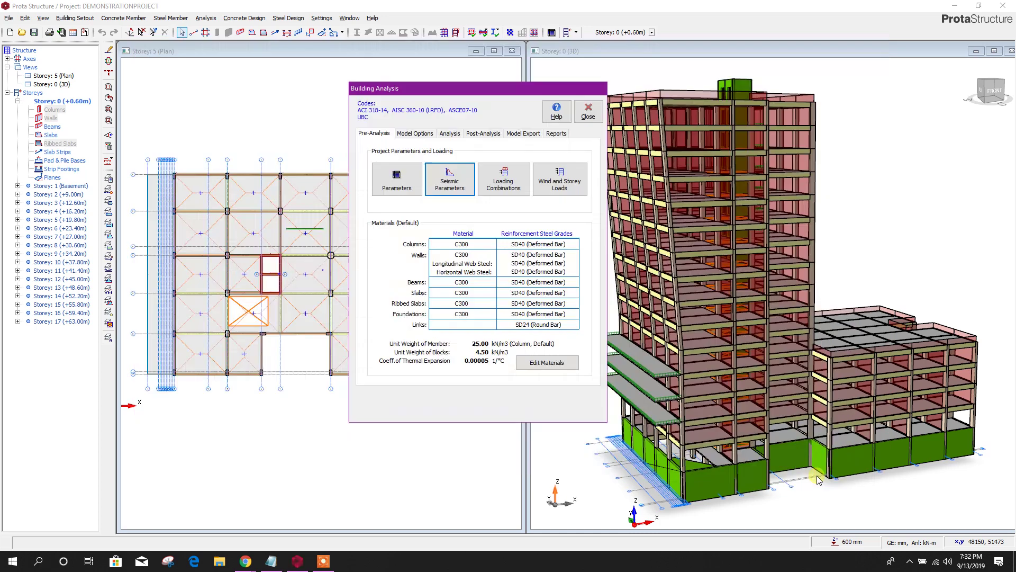
Launch the Loading Generator from Loading Combinations and view the horizontal load combinations
{"action": "left_click", "coordinate": [506, 184]}
{"action": "left_click_drag", "start_coordinate": [501, 132], "coordinate": [458, 73]}
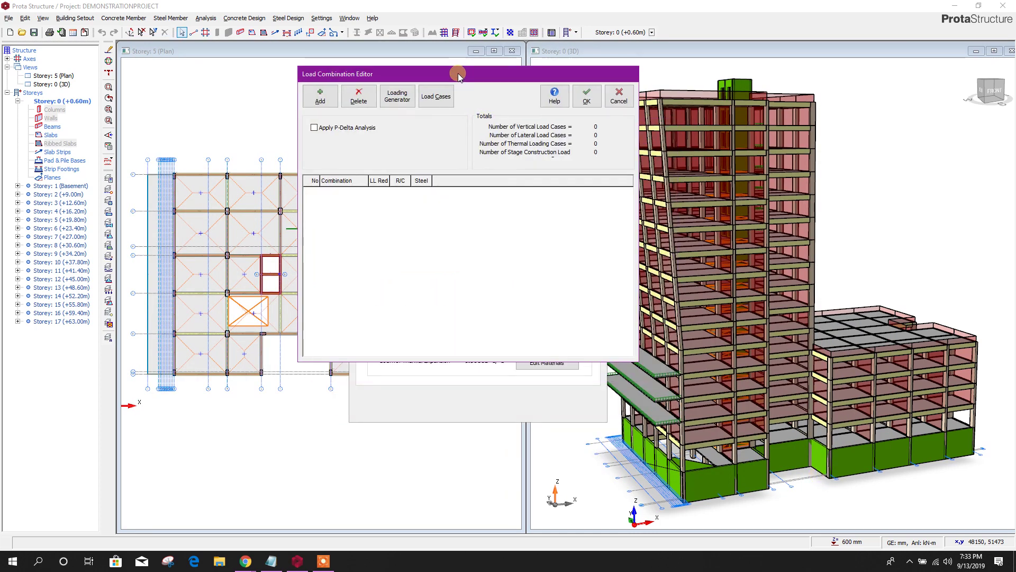
{"action": "left_click", "coordinate": [394, 93]}
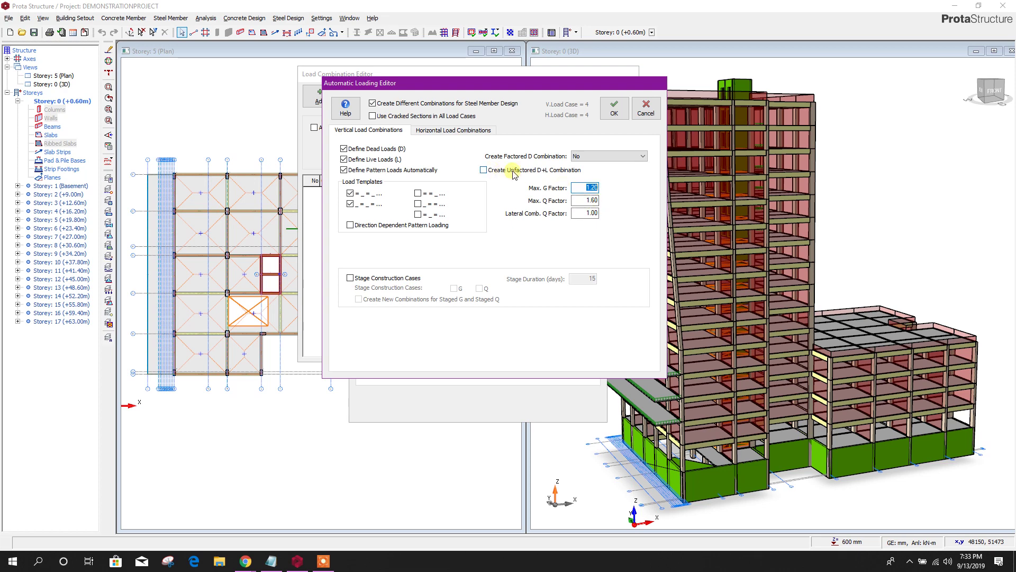
{"action": "left_click", "coordinate": [431, 131]}
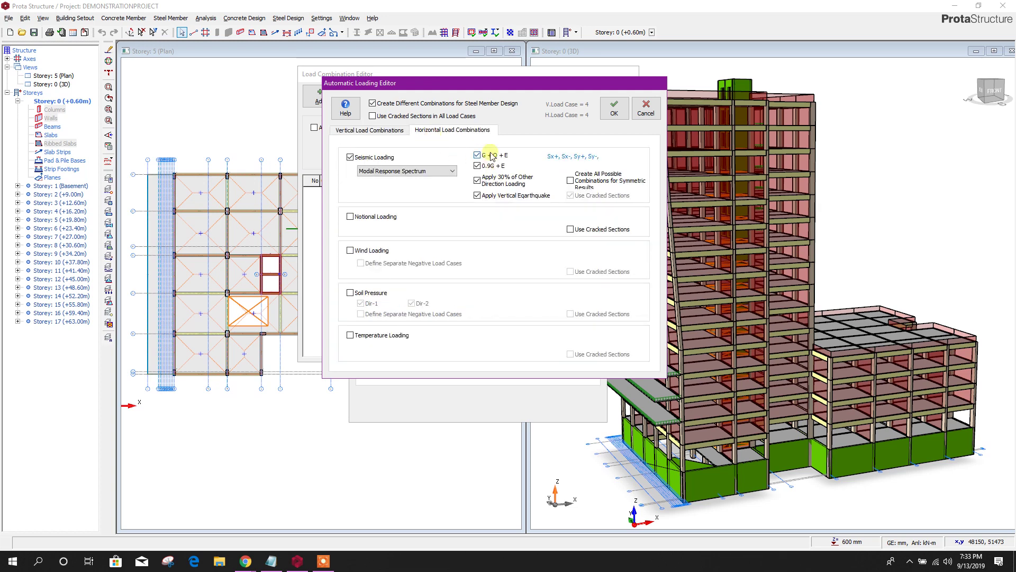
Keep Modal Response Spectrum, drop 0.9G+E, 30% orthogonal and vertical earthquake cases, and add wind loading
{"action": "left_click", "coordinate": [400, 171]}
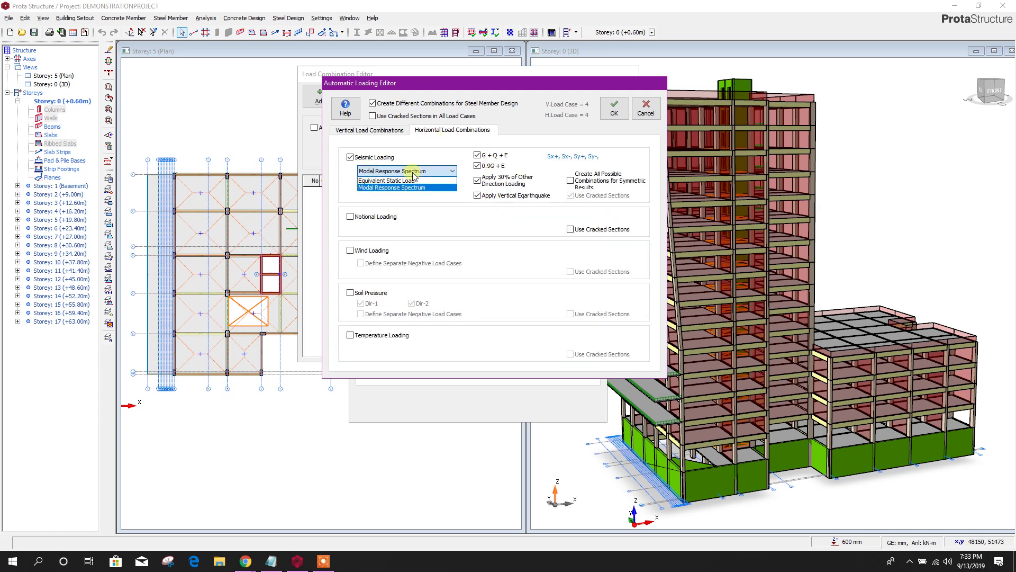
{"action": "left_click", "coordinate": [438, 189]}
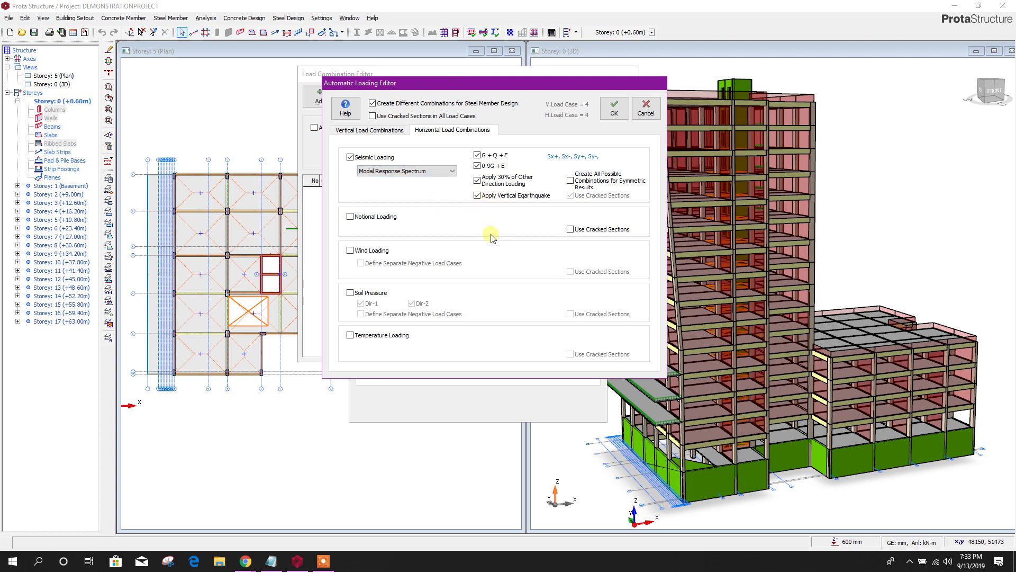
{"action": "left_click", "coordinate": [478, 168]}
{"action": "left_click", "coordinate": [478, 181]}
{"action": "left_click", "coordinate": [477, 196]}
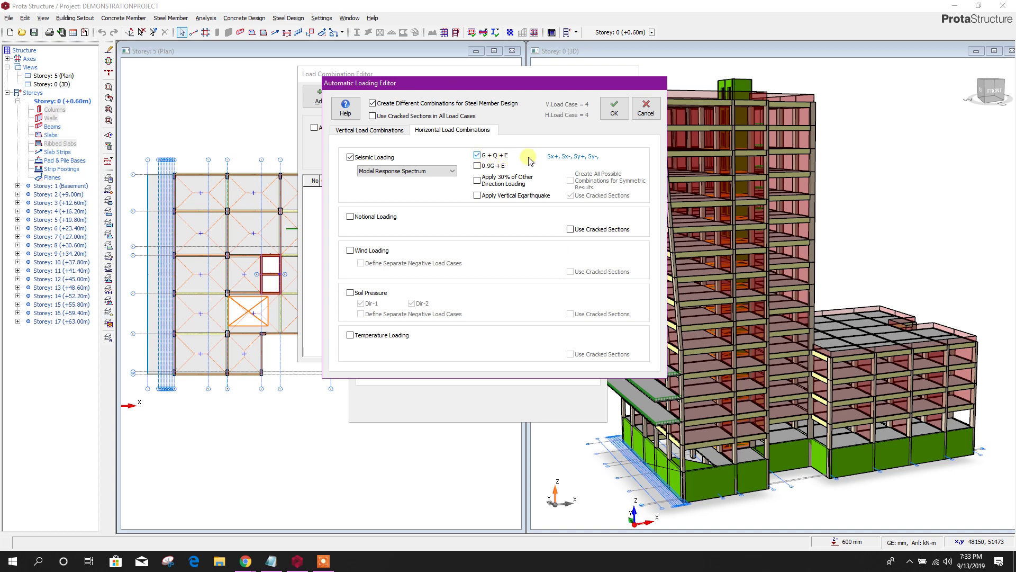
{"action": "left_click", "coordinate": [379, 251]}
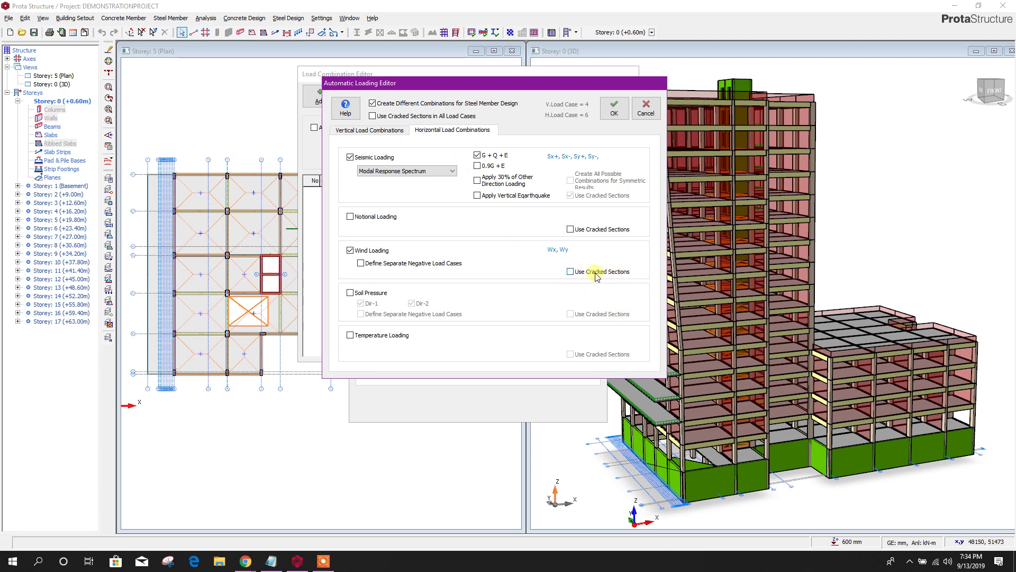
Review the vertical load combination settings, then generate and accept the load combinations
{"action": "left_click", "coordinate": [377, 131]}
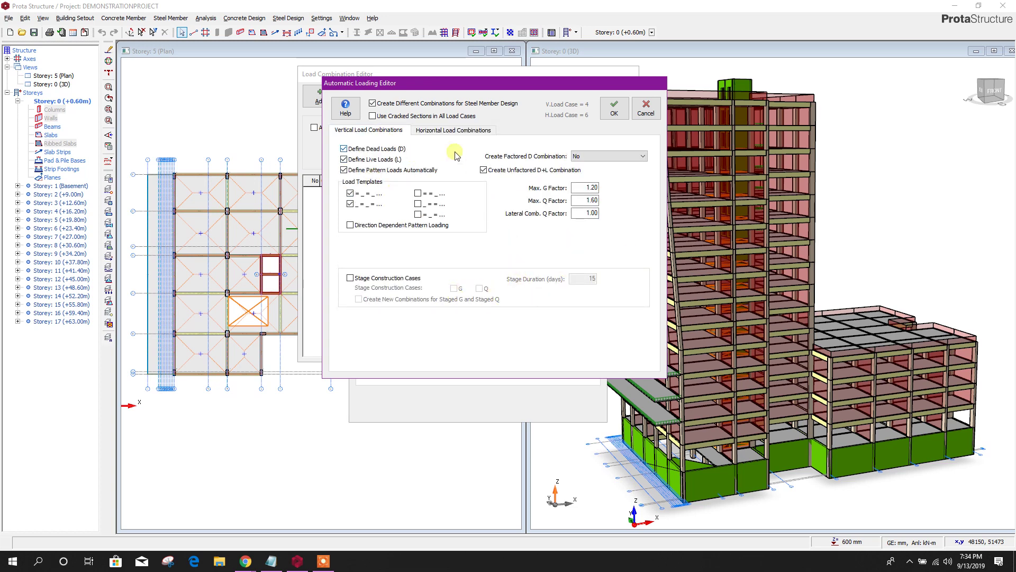
{"action": "left_click_drag", "start_coordinate": [464, 87], "coordinate": [471, 90]}
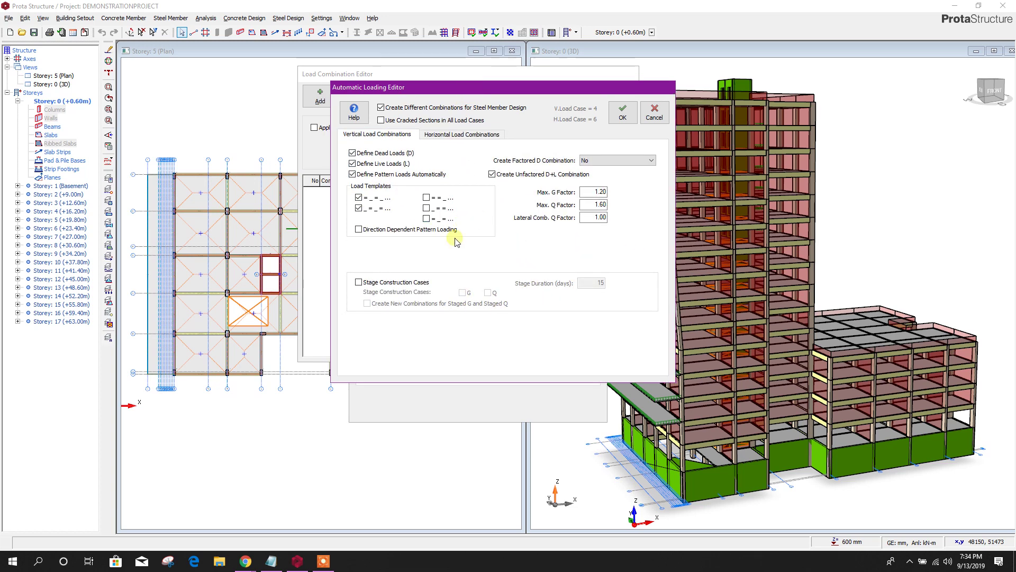
{"action": "left_click", "coordinate": [462, 135]}
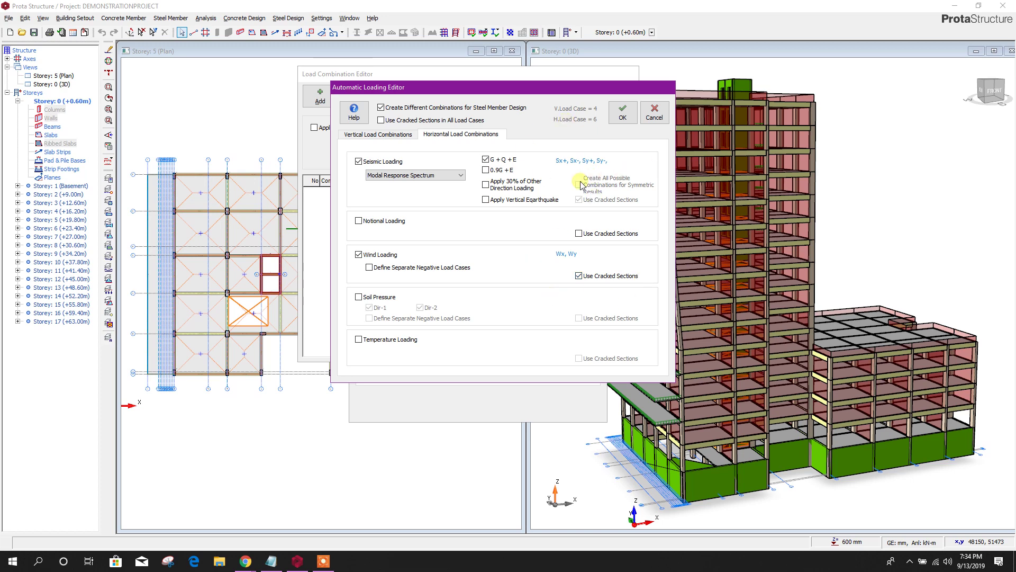
{"action": "key", "text": "Return"}
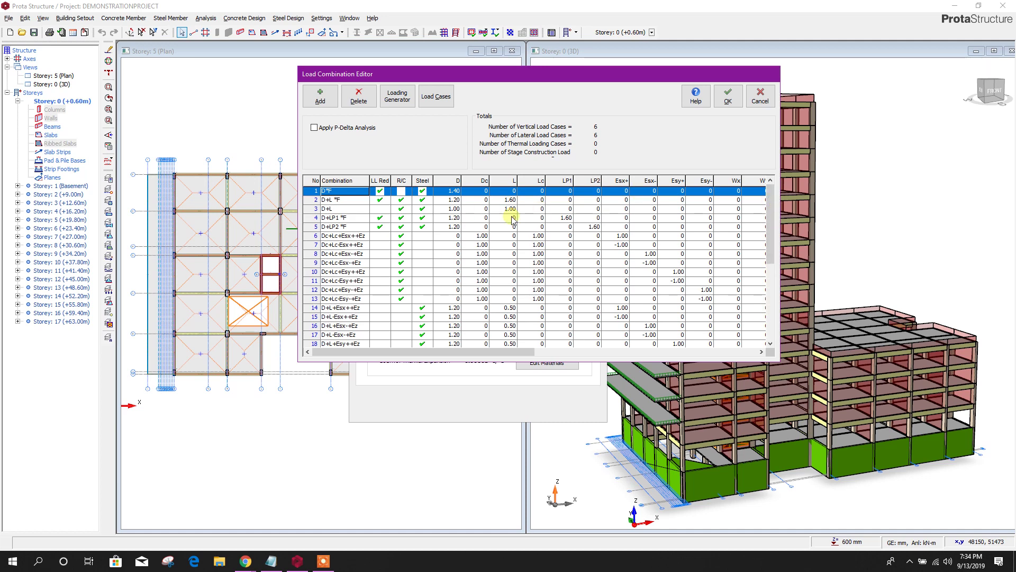
{"action": "left_click", "coordinate": [728, 96]}
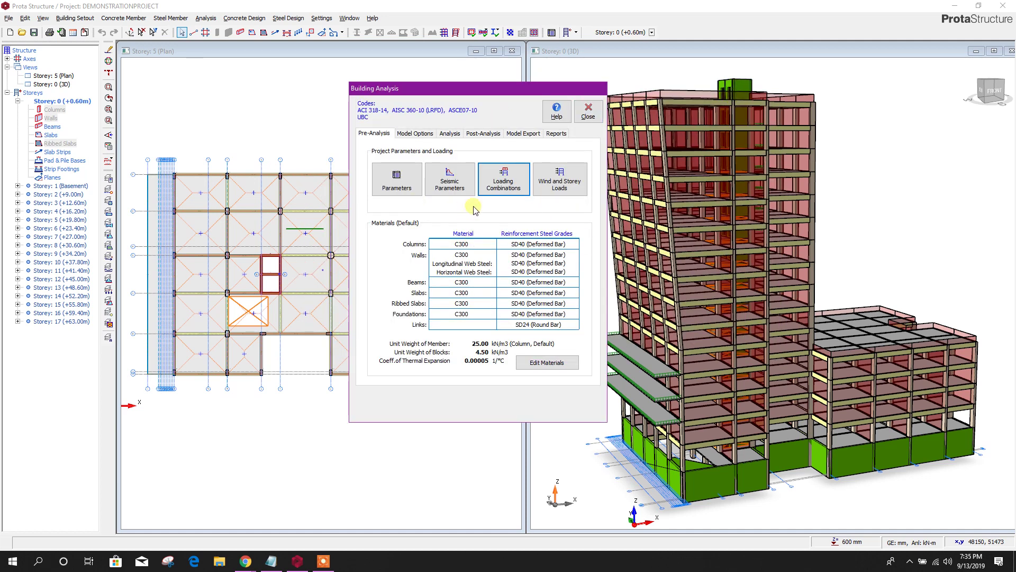
Bring up the Wind and Storey Loads table for all 17 storeys and move it higher on screen
{"action": "left_click", "coordinate": [570, 185]}
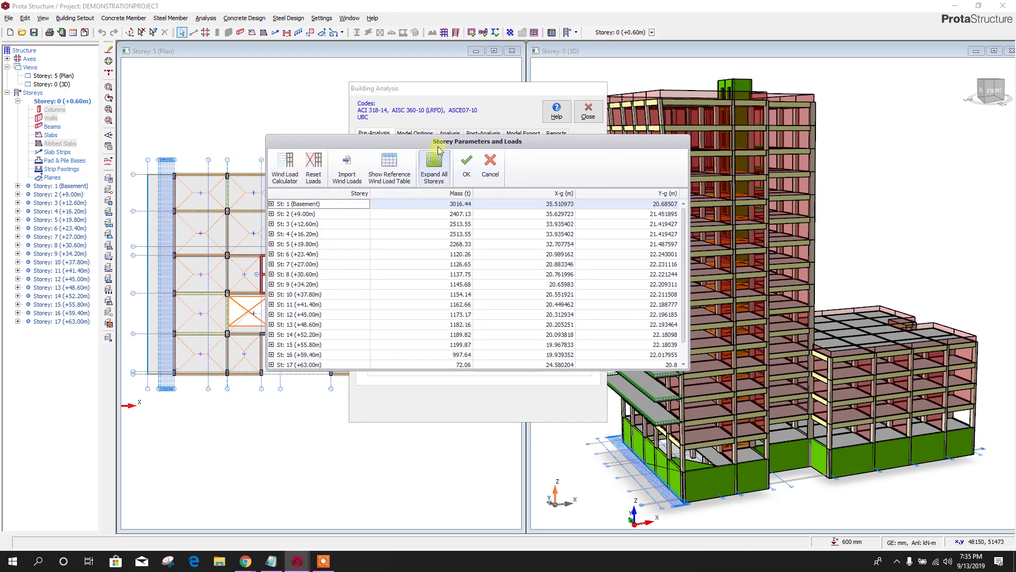
{"action": "left_click_drag", "start_coordinate": [440, 146], "coordinate": [461, 98]}
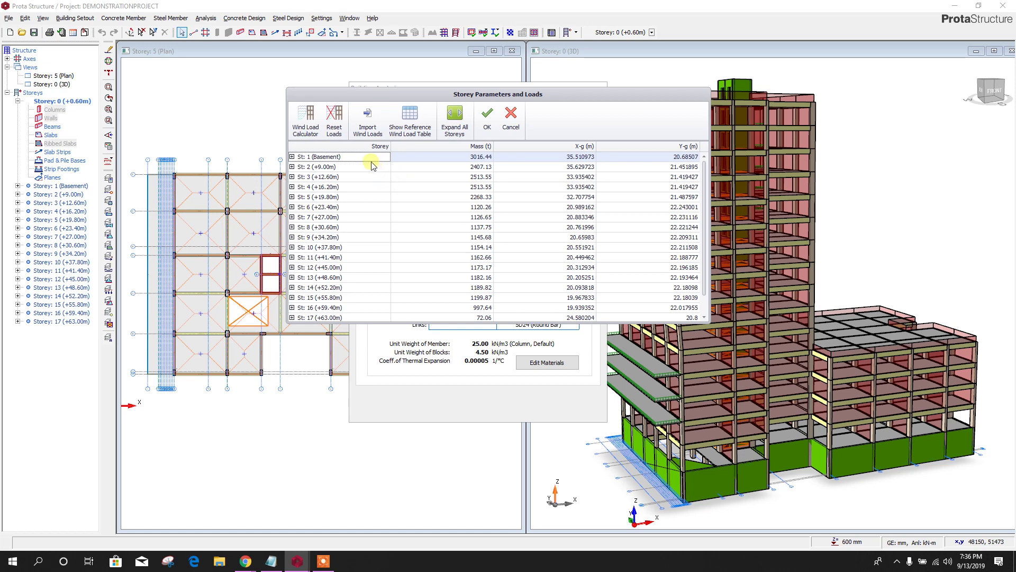
{"action": "left_click_drag", "start_coordinate": [390, 94], "coordinate": [409, 81]}
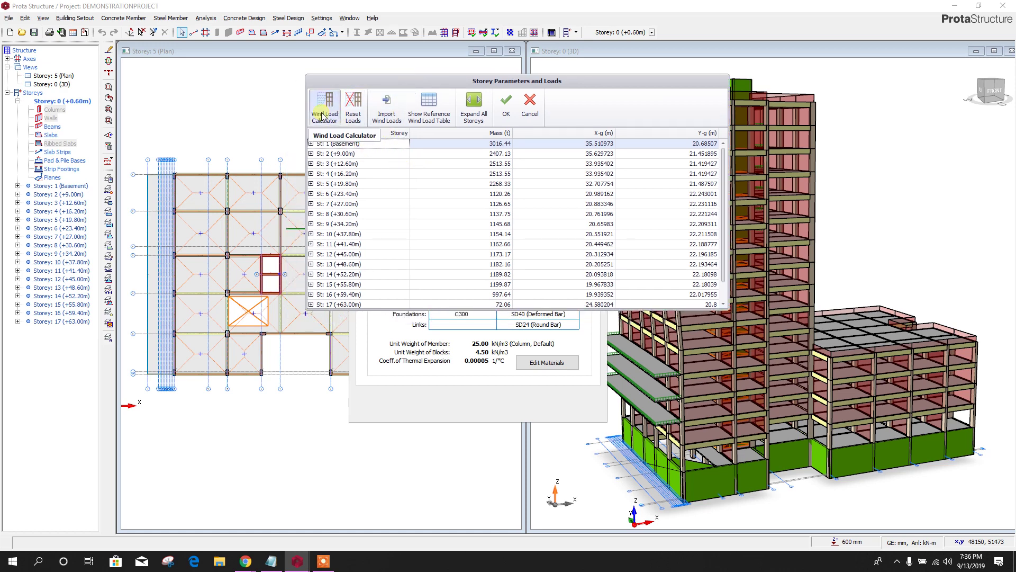
Enter a basic wind speed of 70 m/s in the Wind Load Calculator, leaving hill shape unchanged
{"action": "left_click", "coordinate": [335, 120]}
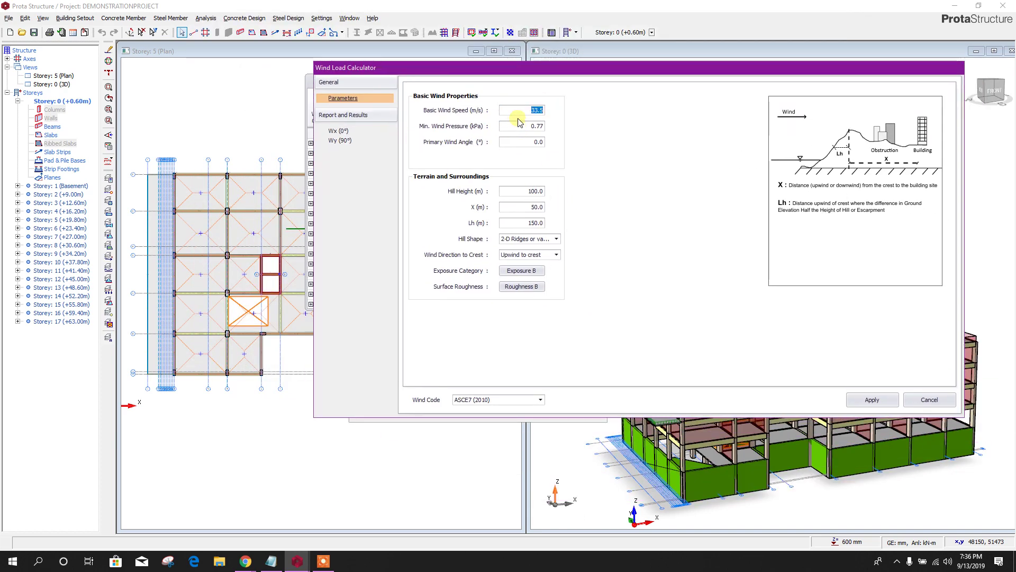
{"action": "type", "text": "70"}
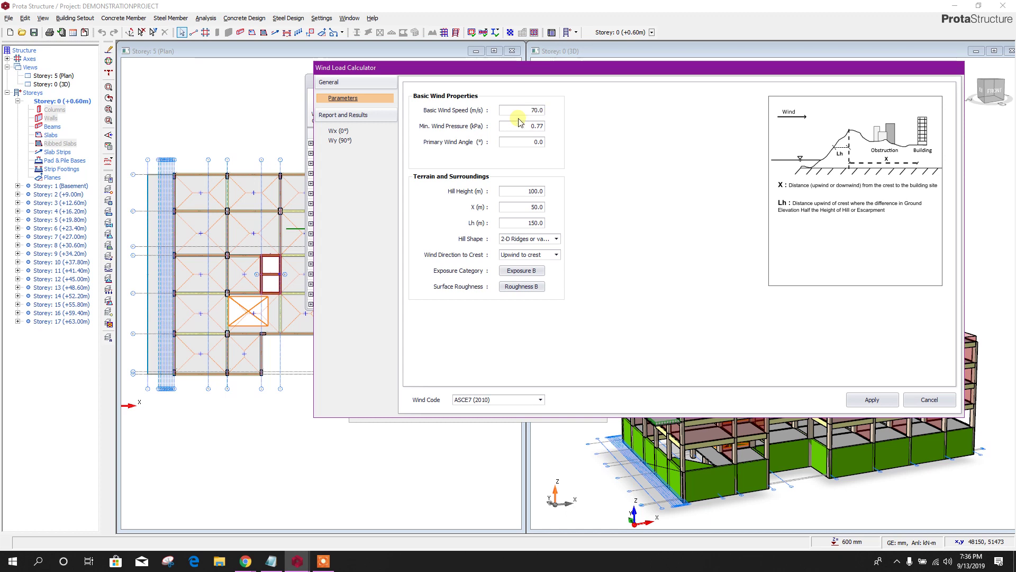
{"action": "left_click", "coordinate": [525, 126]}
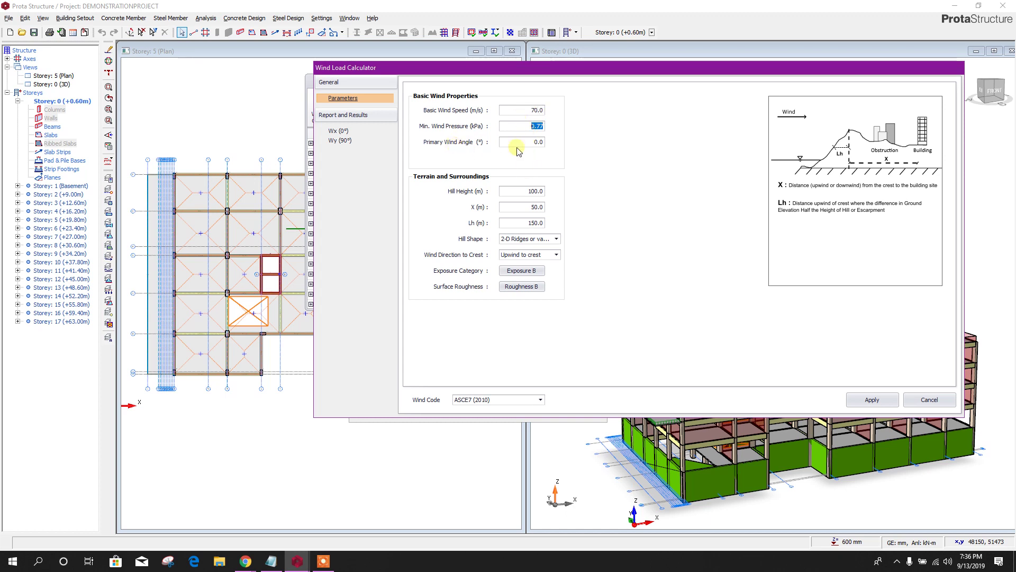
{"action": "key", "text": "Tab"}
{"action": "key", "text": "Tab"}
{"action": "key", "text": "Tab"}
{"action": "left_click", "coordinate": [545, 242]}
{"action": "left_click", "coordinate": [524, 247]}
Confirm exposure category B and surface roughness B, then apply the wind loads to the storeys
{"action": "left_click", "coordinate": [442, 279]}
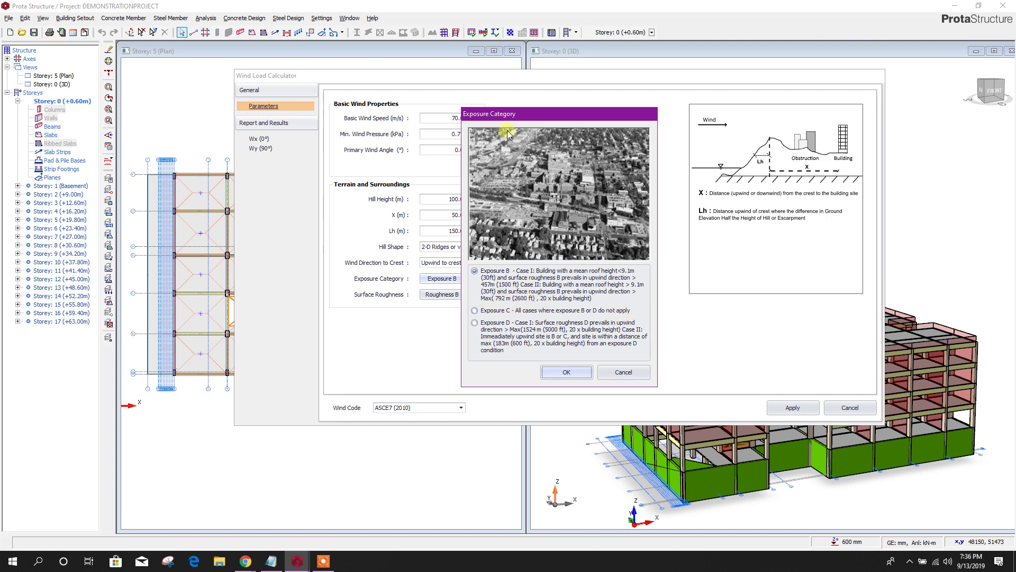
{"action": "left_click_drag", "start_coordinate": [511, 114], "coordinate": [622, 110]}
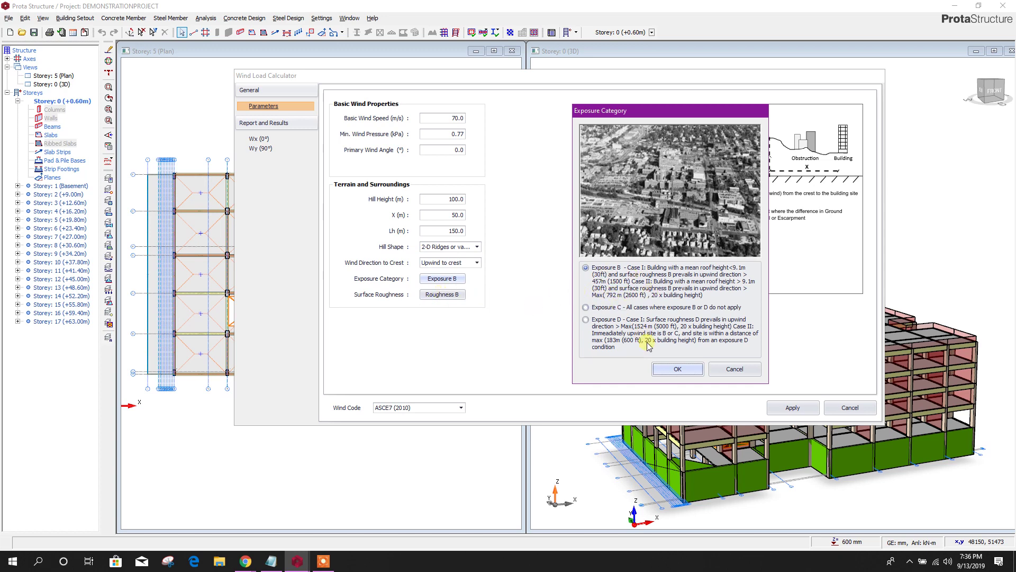
{"action": "left_click", "coordinate": [678, 369]}
{"action": "left_click", "coordinate": [444, 295]}
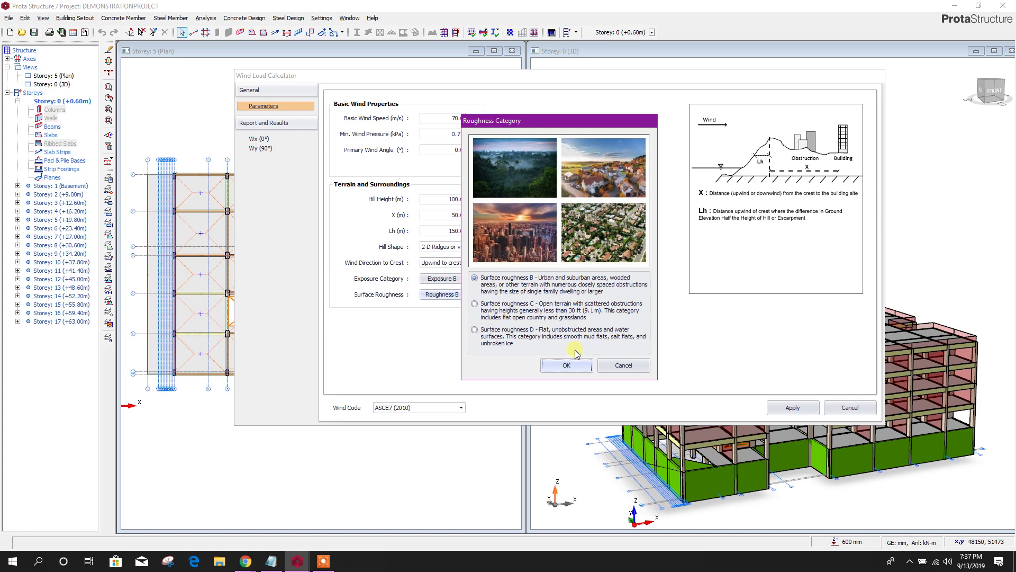
{"action": "left_click", "coordinate": [584, 366]}
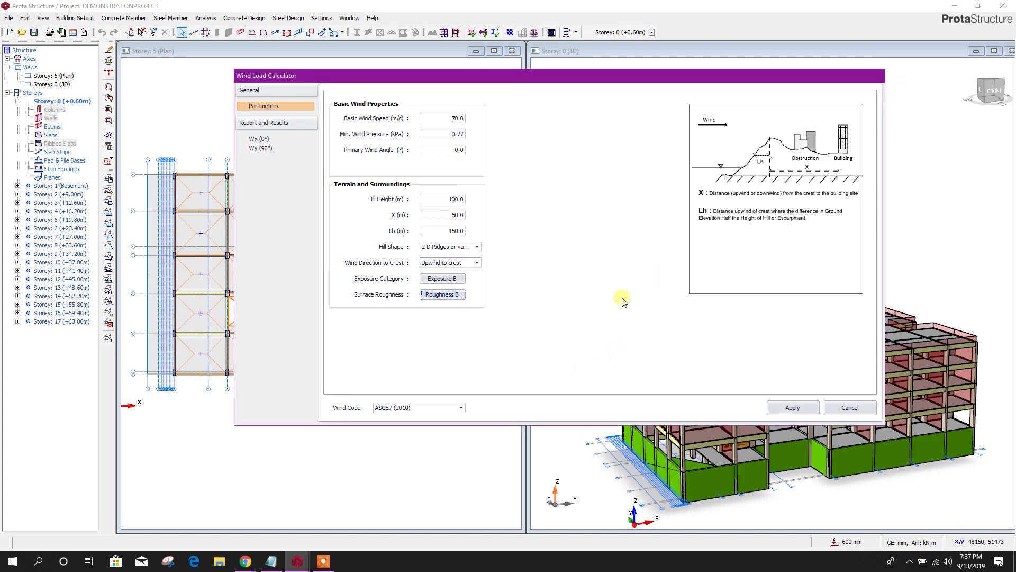
{"action": "left_click", "coordinate": [802, 408]}
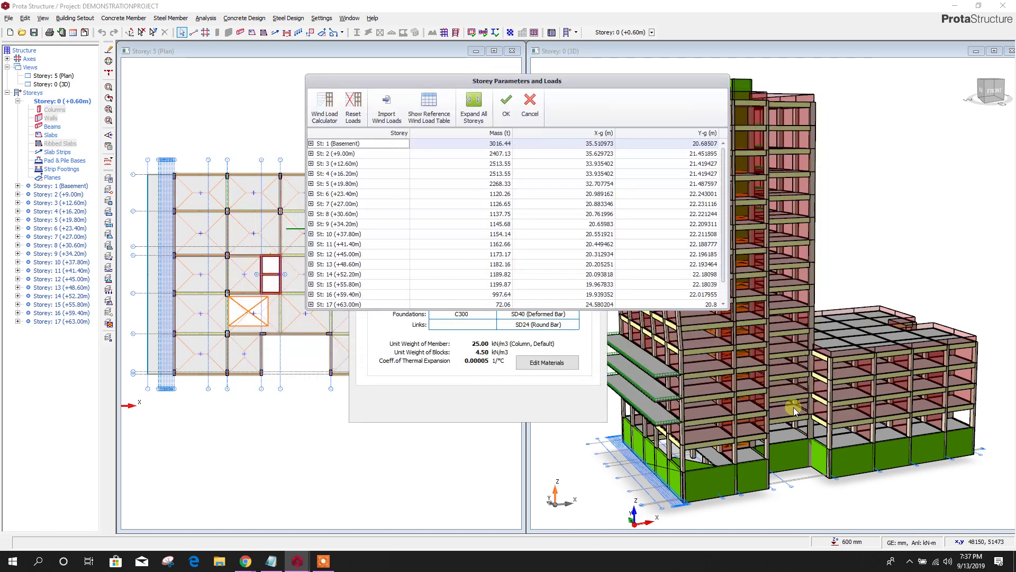
Accept the storey loads and inspect the C300 concrete properties without changing them
{"action": "left_click", "coordinate": [507, 105]}
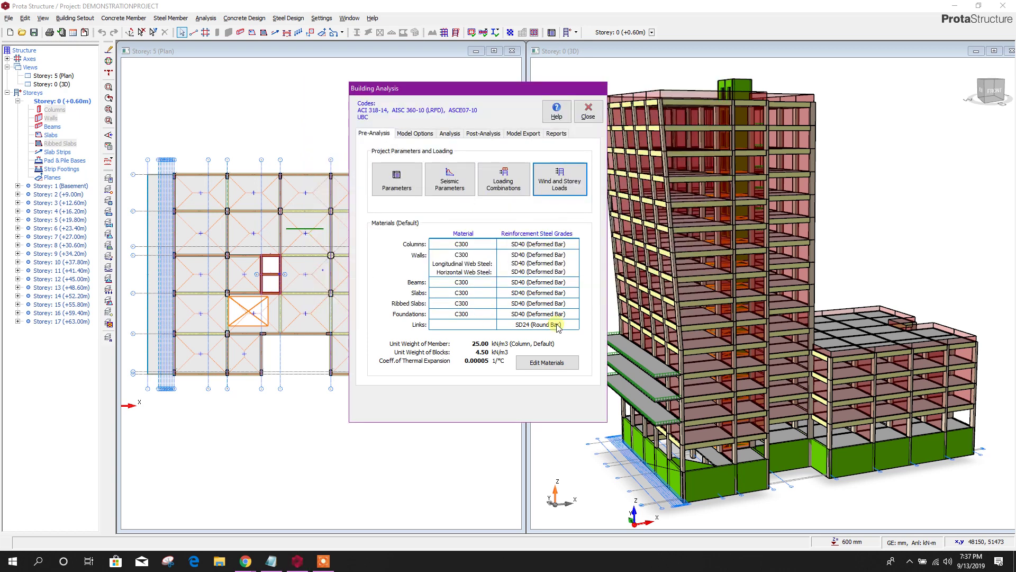
{"action": "left_click", "coordinate": [549, 367]}
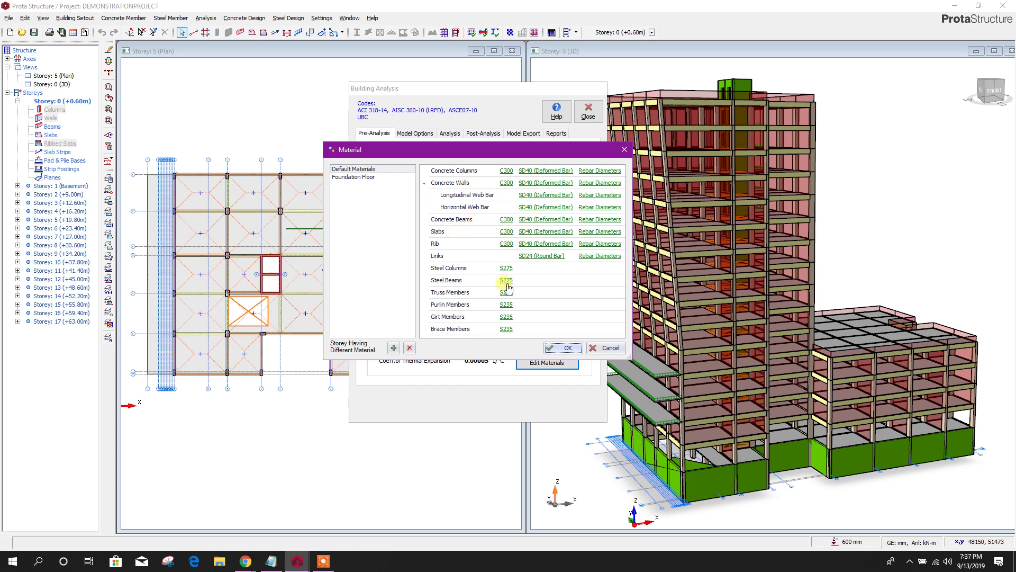
{"action": "left_click", "coordinate": [506, 184]}
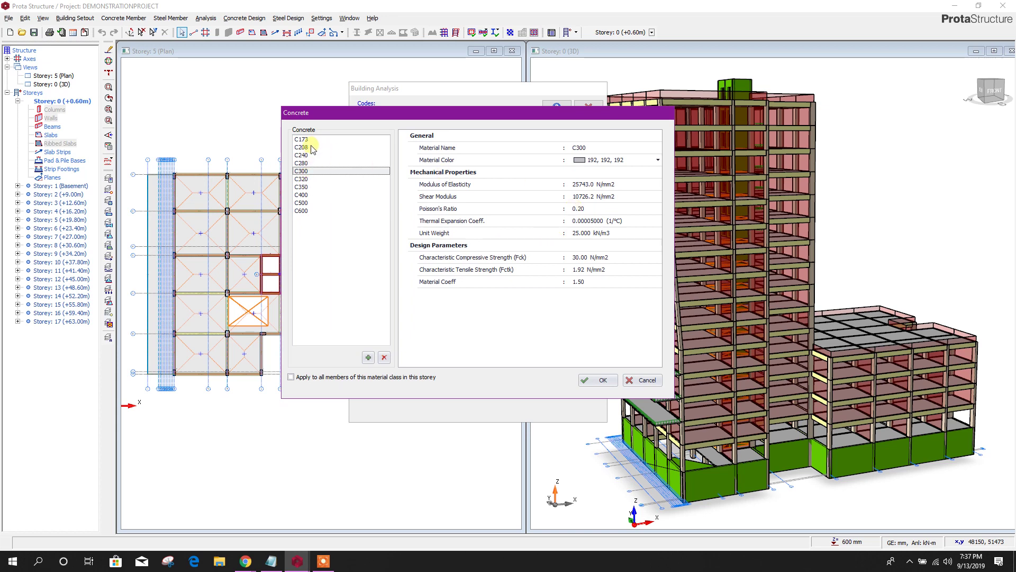
{"action": "left_click", "coordinate": [643, 379]}
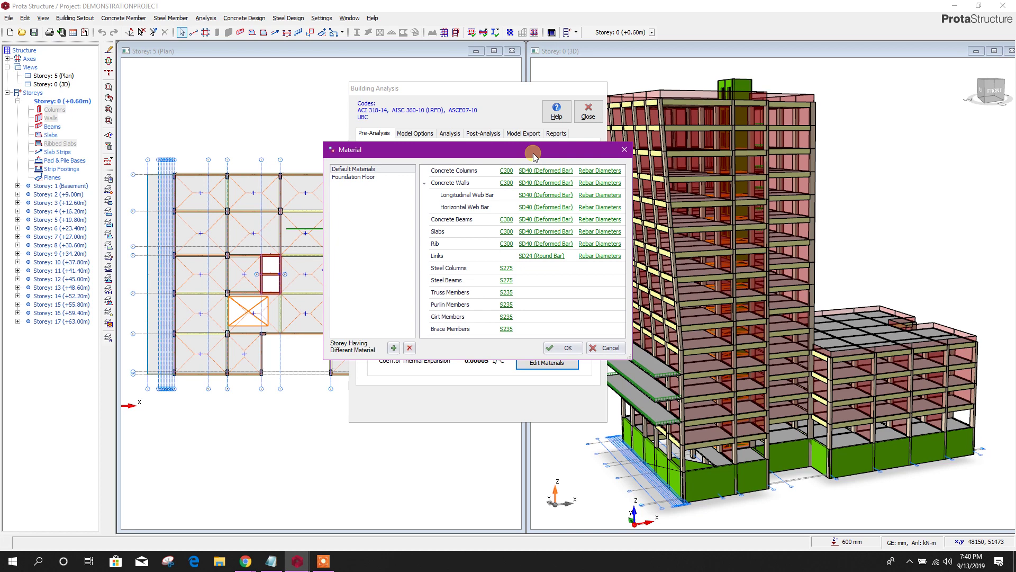
Review the SD40 deformed bar properties for columns and walls, then bring up the column rebar table
{"action": "left_click", "coordinate": [554, 171]}
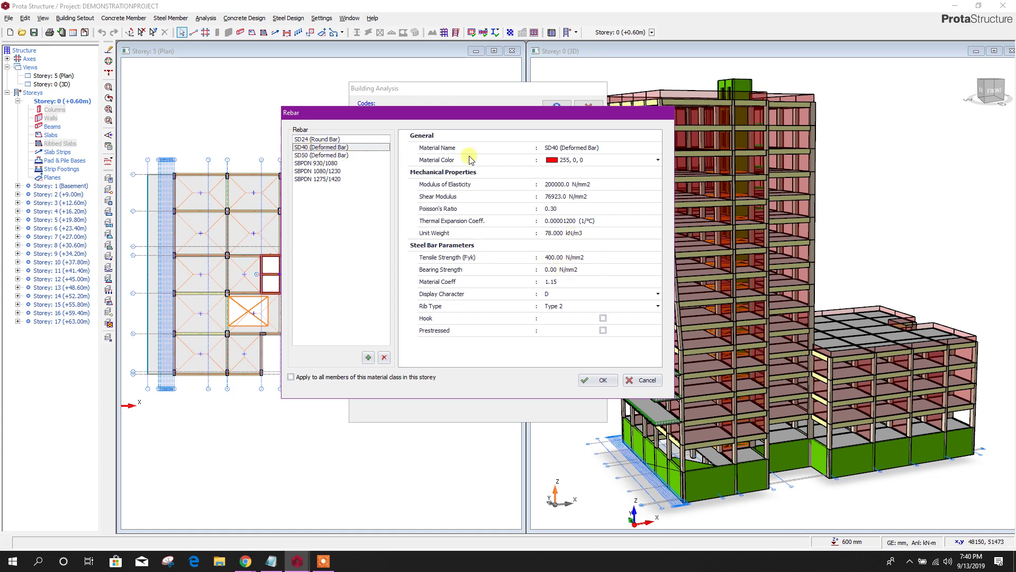
{"action": "left_click", "coordinate": [603, 381]}
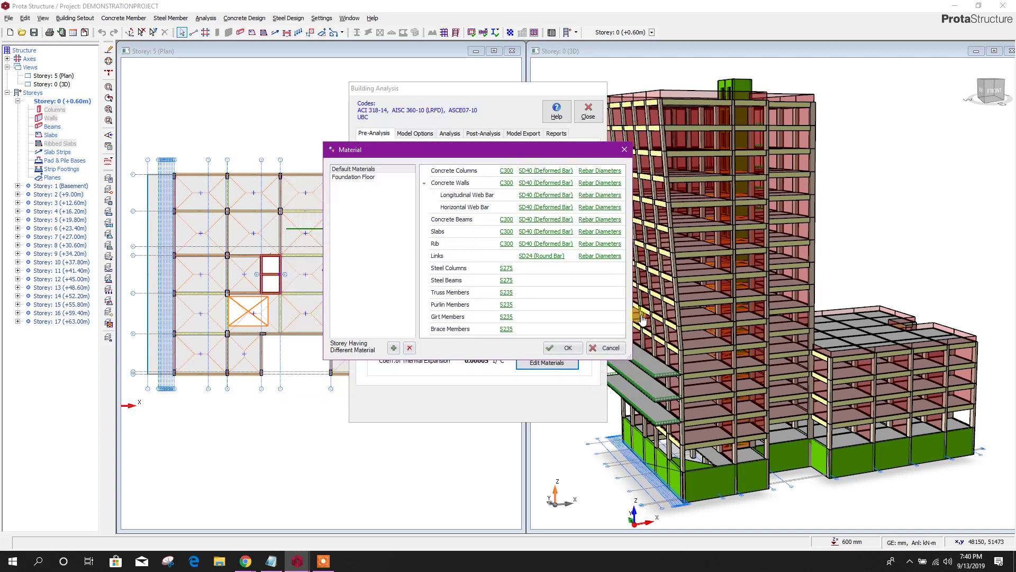
{"action": "left_click", "coordinate": [551, 183]}
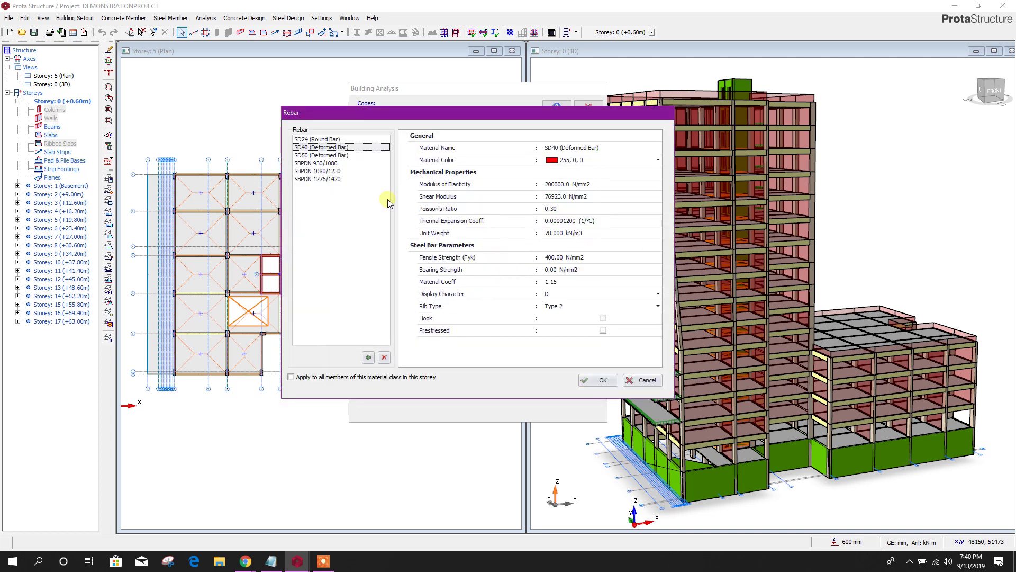
{"action": "left_click", "coordinate": [598, 380]}
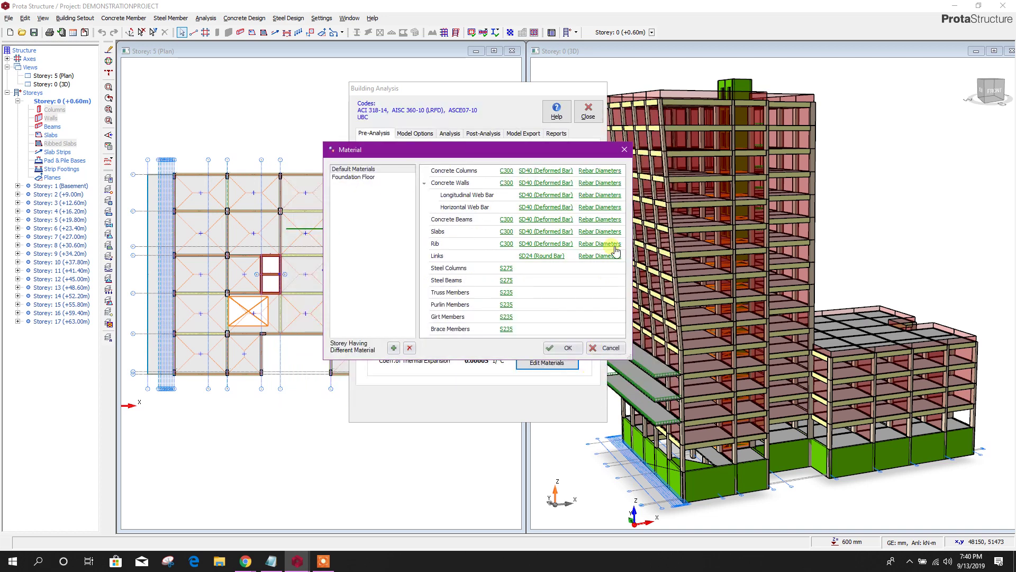
{"action": "left_click", "coordinate": [610, 173]}
Untick D32, D36 and D40 and tick D14, D16, D18 and D24 for column rebar
{"action": "left_click_drag", "start_coordinate": [531, 129], "coordinate": [555, 123]}
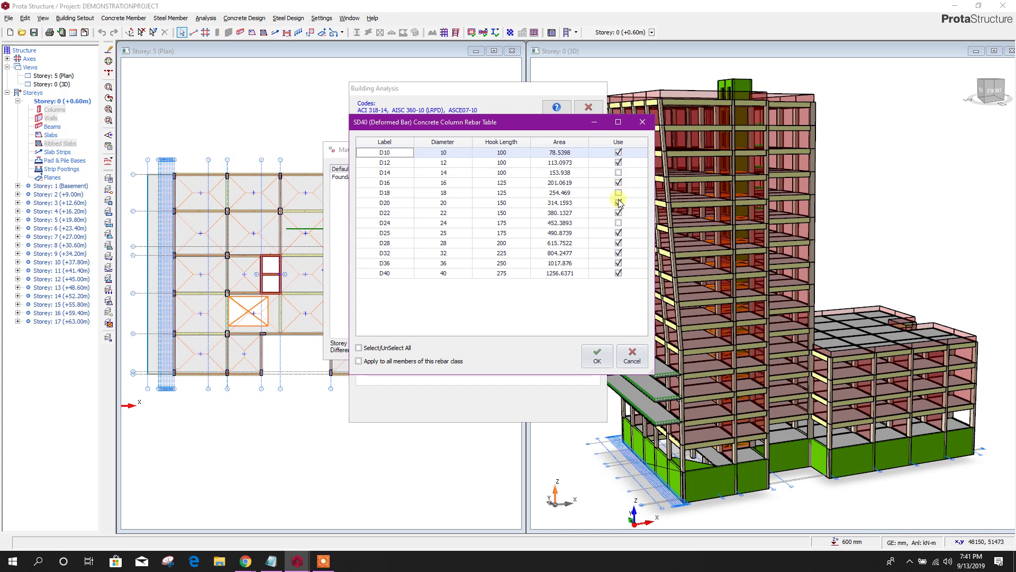
{"action": "left_click_drag", "start_coordinate": [497, 131], "coordinate": [478, 124]}
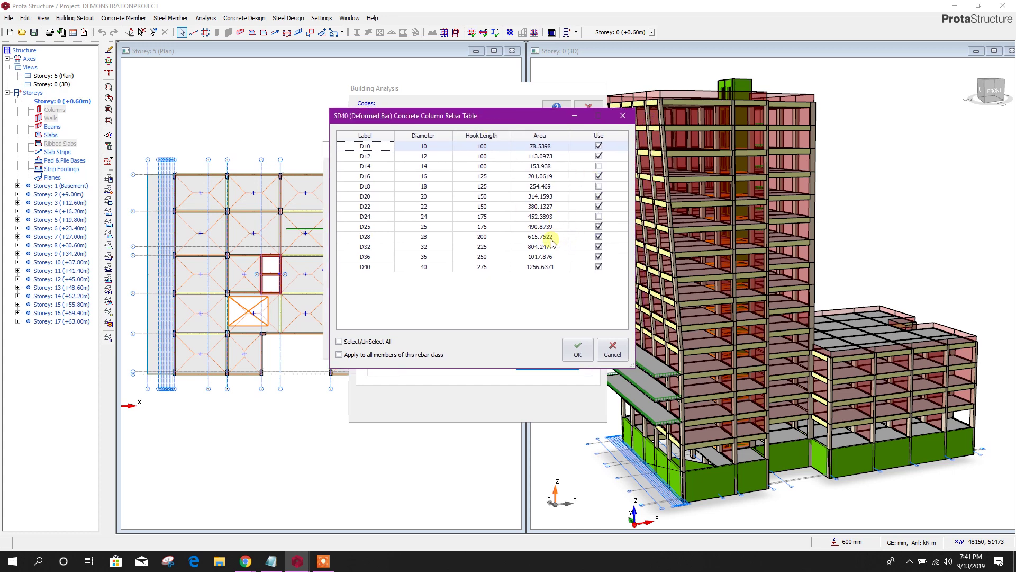
{"action": "left_click", "coordinate": [599, 267]}
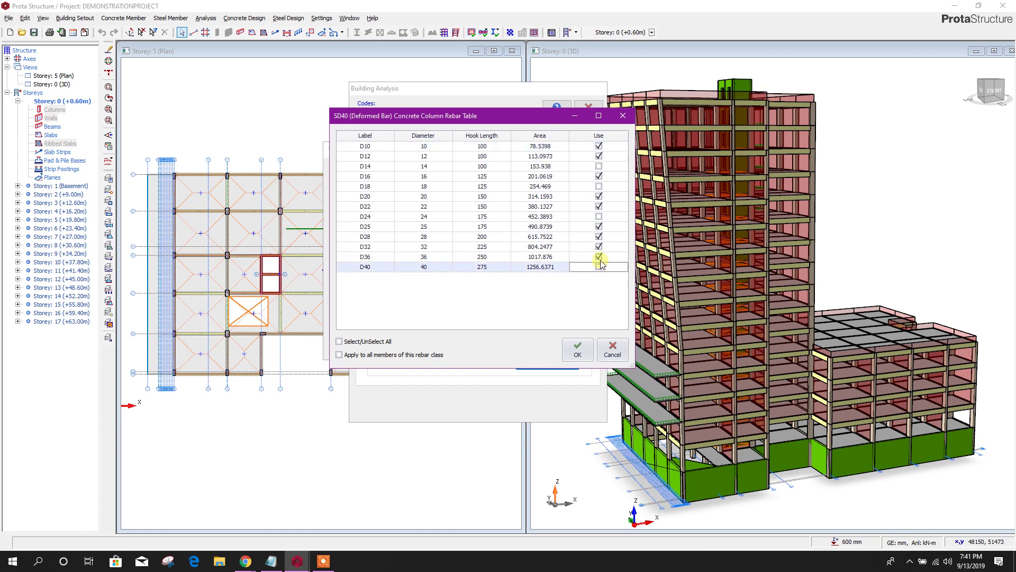
{"action": "left_click", "coordinate": [599, 257]}
{"action": "left_click", "coordinate": [599, 247]}
{"action": "left_click", "coordinate": [599, 236]}
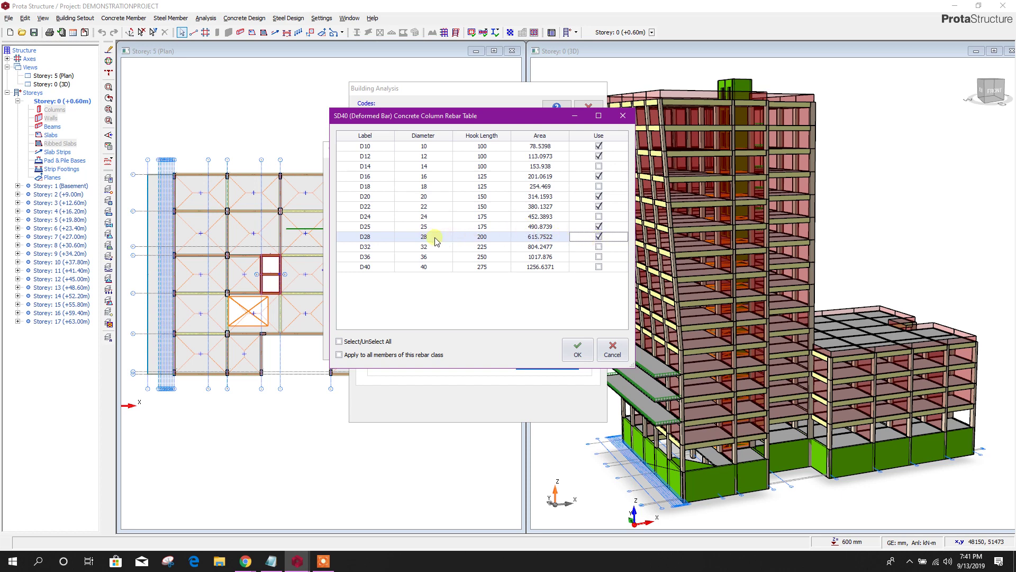
{"action": "left_click", "coordinate": [599, 166]}
{"action": "left_click", "coordinate": [599, 176]}
{"action": "left_click", "coordinate": [598, 187]}
{"action": "left_click", "coordinate": [599, 216]}
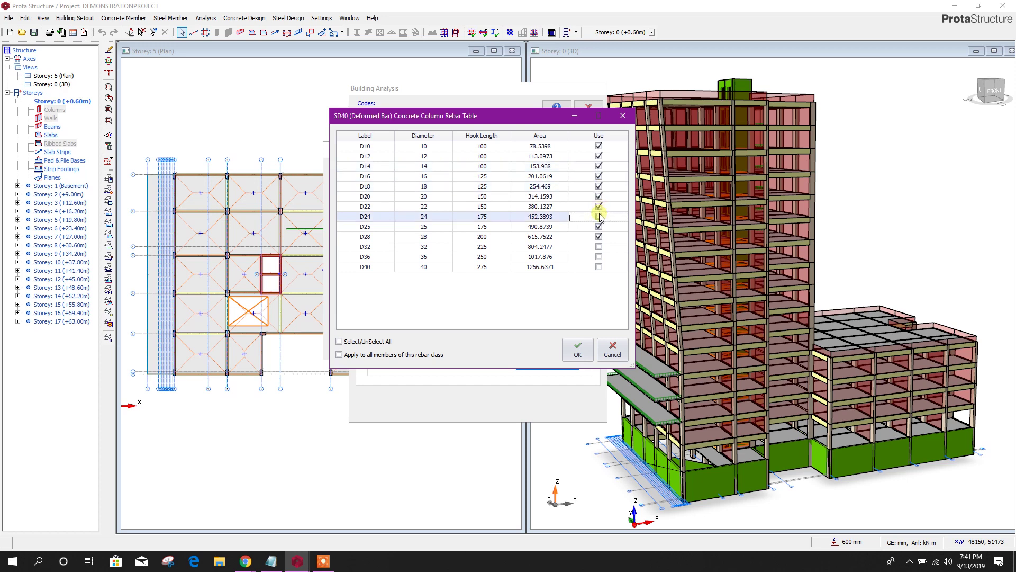
{"action": "left_click", "coordinate": [587, 350]}
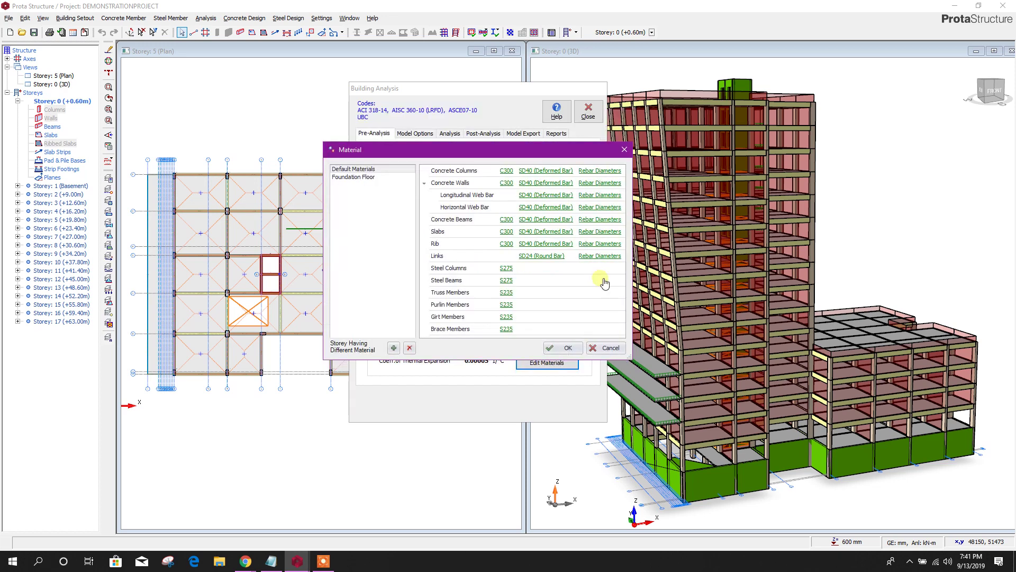
Limit wall rebar to D28 and below, dropping D32, D36, D40 and adding D14, D18, D24
{"action": "left_click", "coordinate": [600, 183]}
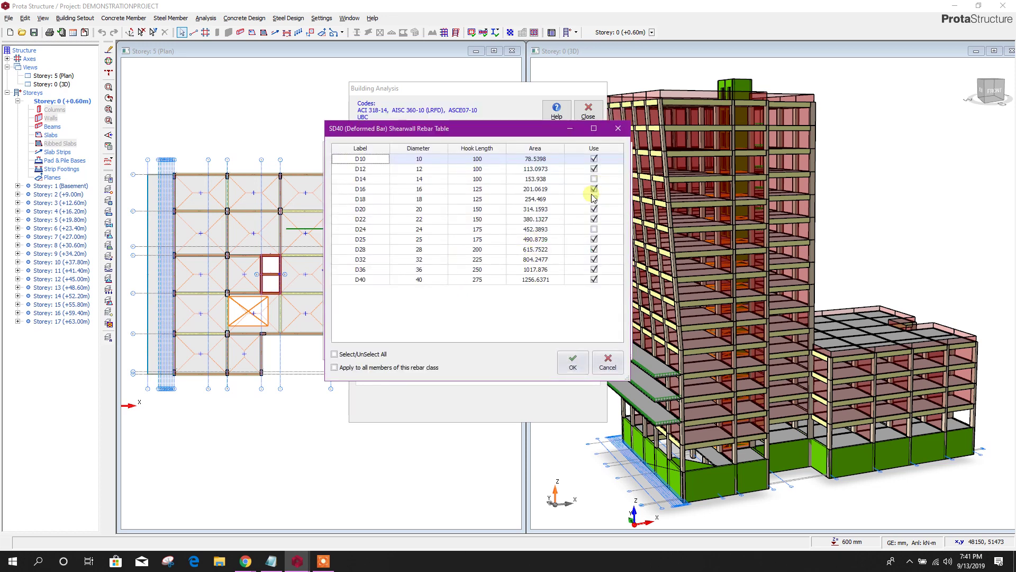
{"action": "left_click", "coordinate": [594, 249]}
{"action": "left_click", "coordinate": [594, 259]}
{"action": "left_click", "coordinate": [594, 276]}
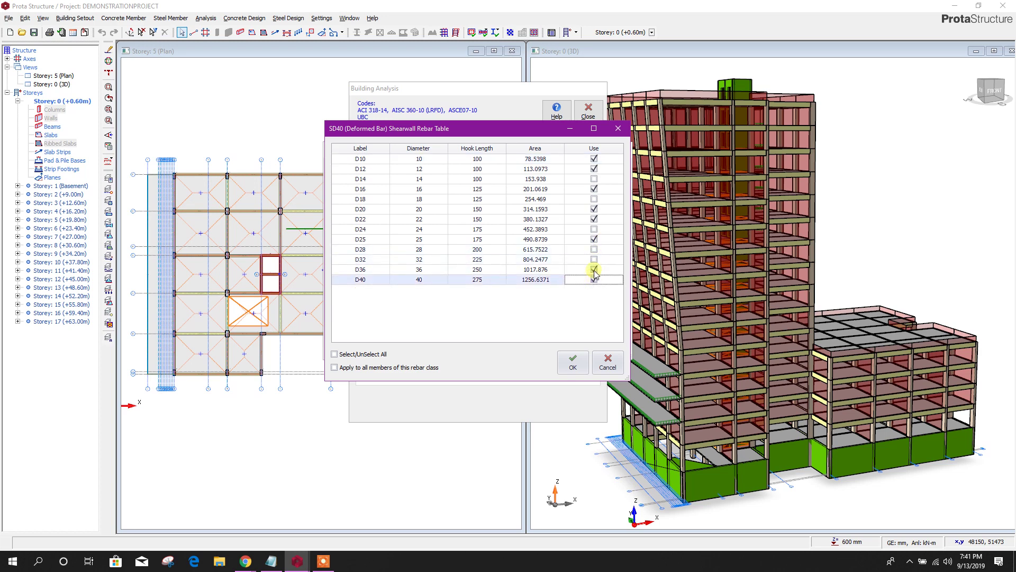
{"action": "left_click", "coordinate": [594, 270]}
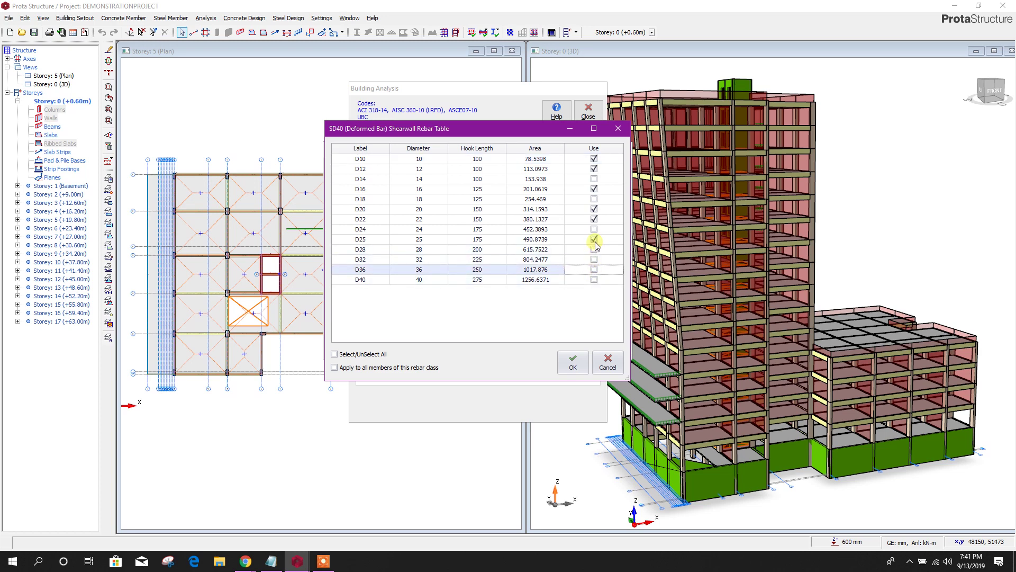
{"action": "left_click", "coordinate": [594, 229]}
{"action": "left_click", "coordinate": [595, 250]}
{"action": "left_click", "coordinate": [595, 209]}
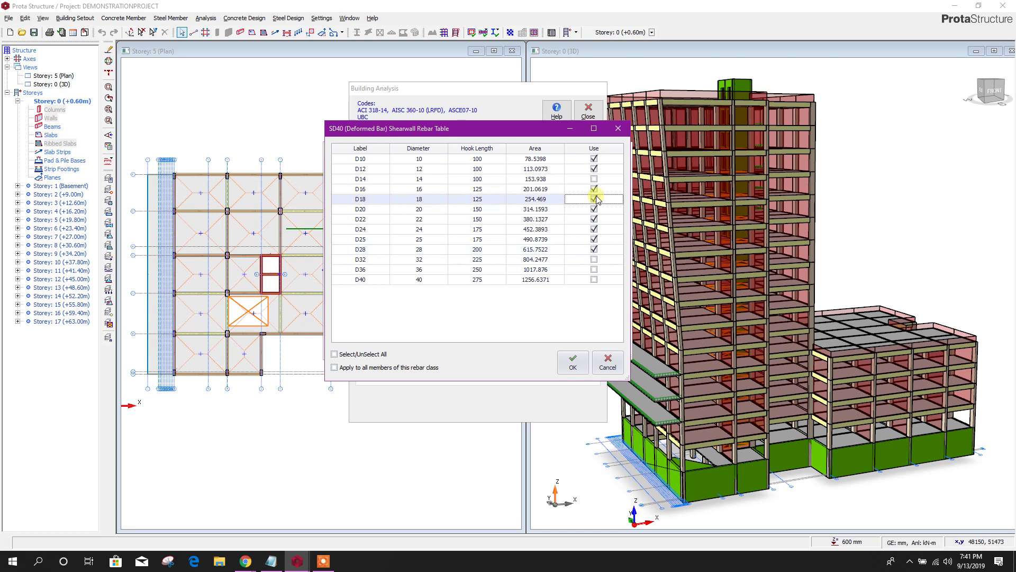
{"action": "left_click", "coordinate": [594, 179]}
{"action": "left_click", "coordinate": [573, 362]}
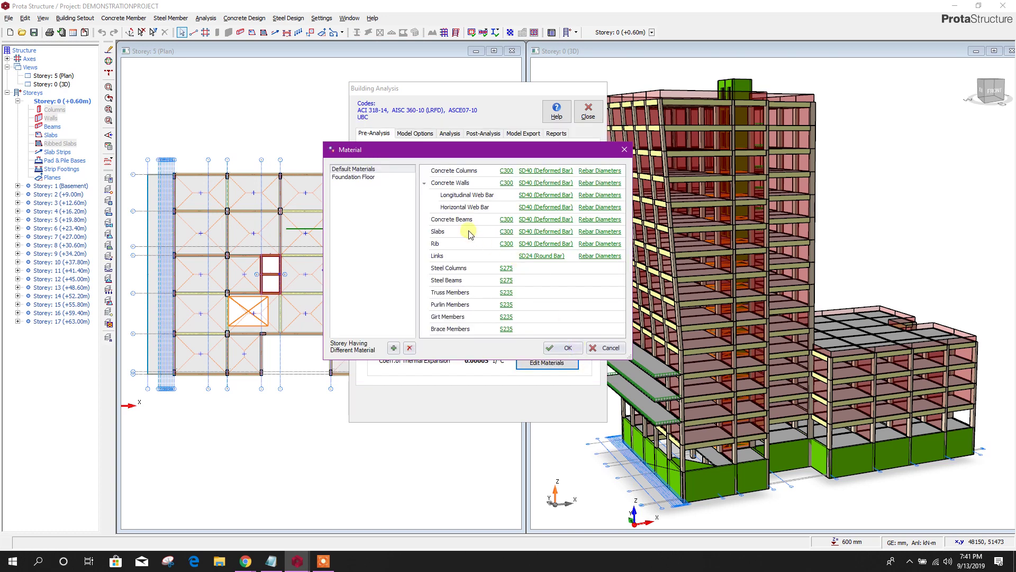
Restrict beam bar sizes to D28 maximum, removing D32–D40 and enabling D14, D18, D24
{"action": "left_click", "coordinate": [581, 220]}
{"action": "left_click", "coordinate": [594, 249]}
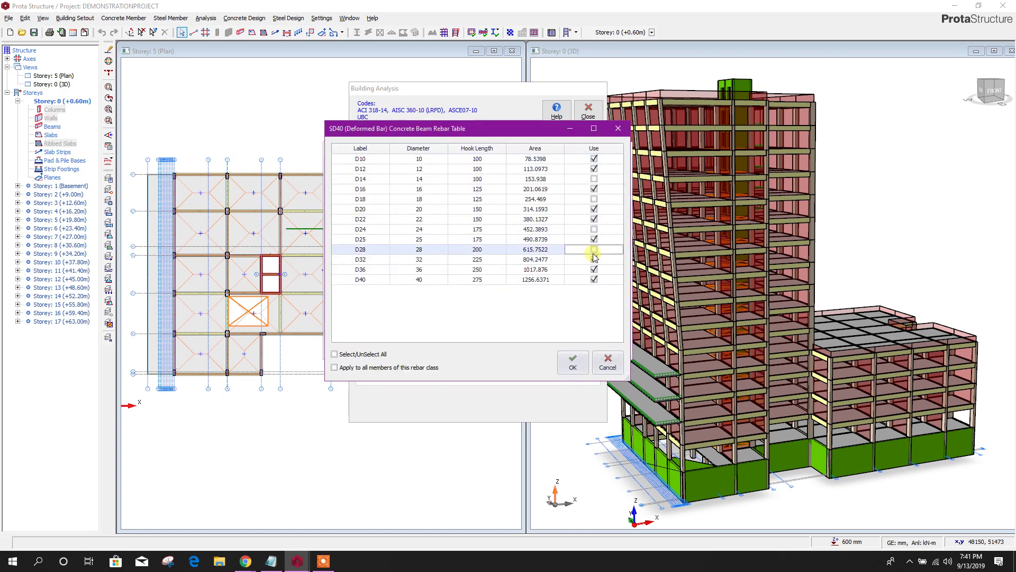
{"action": "left_click", "coordinate": [594, 260]}
{"action": "left_click", "coordinate": [594, 269]}
{"action": "left_click", "coordinate": [594, 280]}
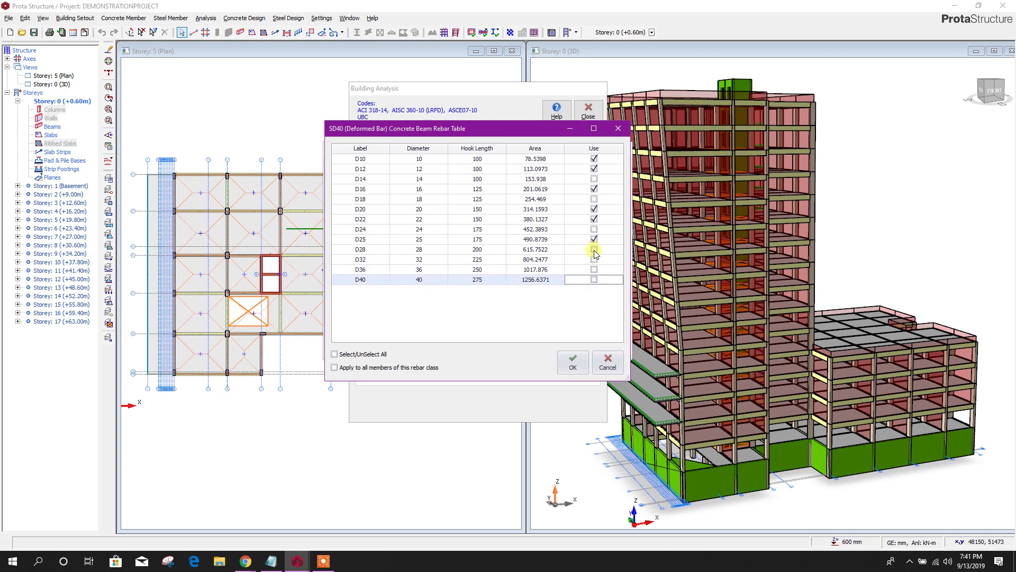
{"action": "left_click", "coordinate": [594, 250]}
{"action": "left_click", "coordinate": [594, 229]}
{"action": "left_click", "coordinate": [594, 199]}
{"action": "left_click", "coordinate": [594, 179]}
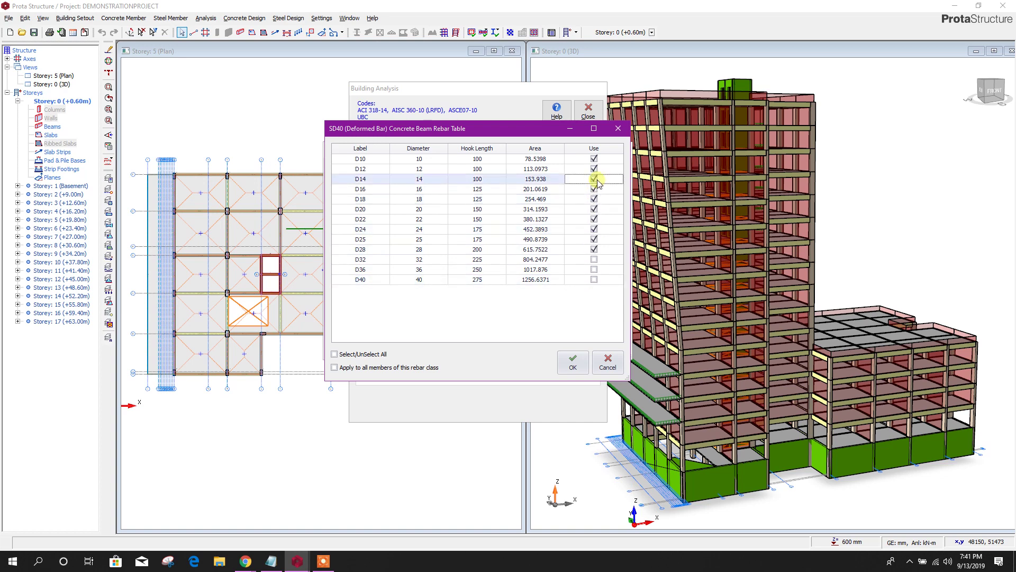
{"action": "left_click", "coordinate": [573, 362]}
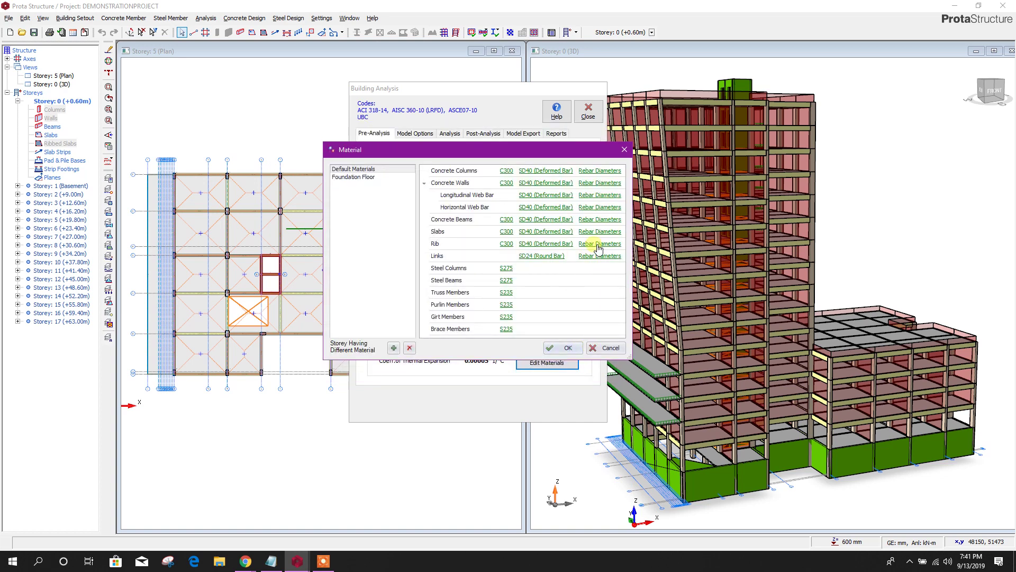
Confirm SD40 deformed bar for links, limit link bars to D10–D16, and close the material settings
{"action": "left_click", "coordinate": [541, 255]}
{"action": "left_click", "coordinate": [310, 135]}
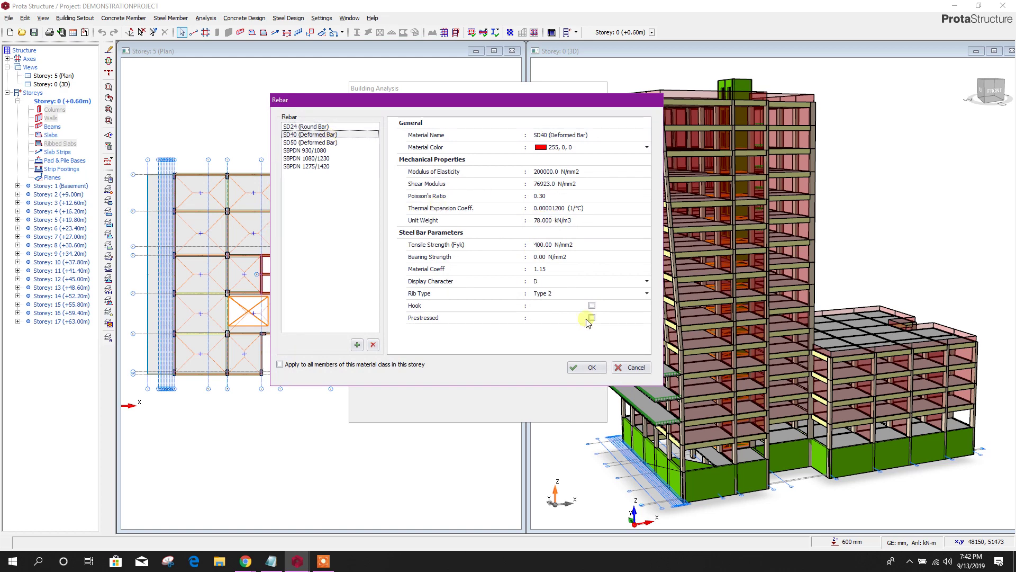
{"action": "left_click", "coordinate": [589, 367]}
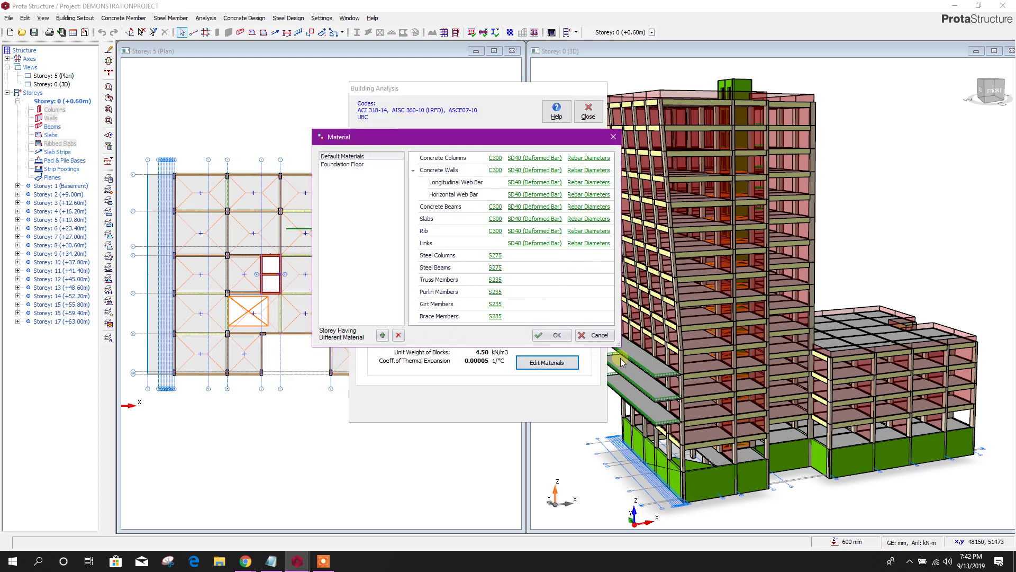
{"action": "left_click", "coordinate": [587, 245]}
{"action": "left_click", "coordinate": [583, 166]}
{"action": "left_click", "coordinate": [583, 176]}
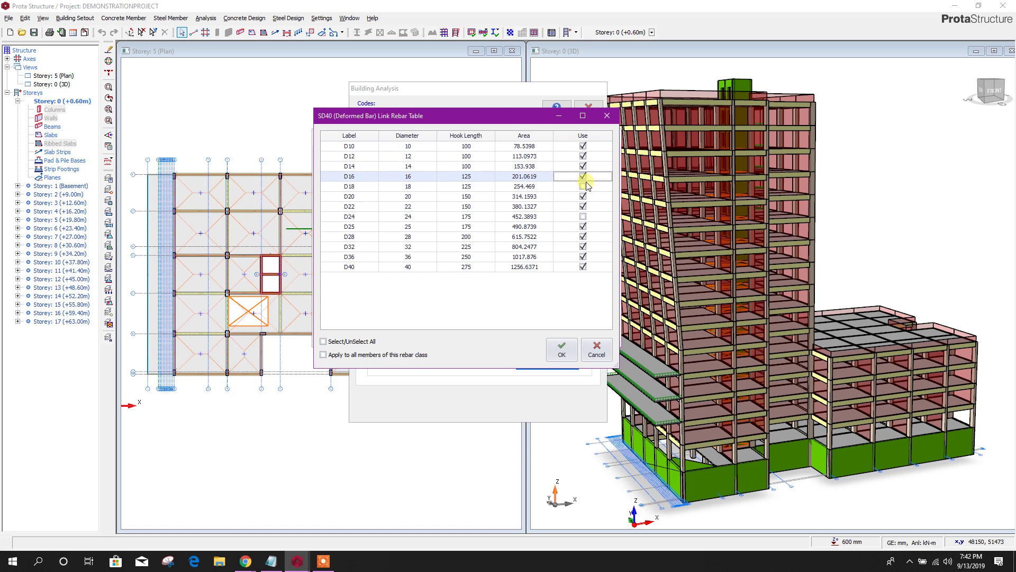
{"action": "left_click", "coordinate": [583, 187]}
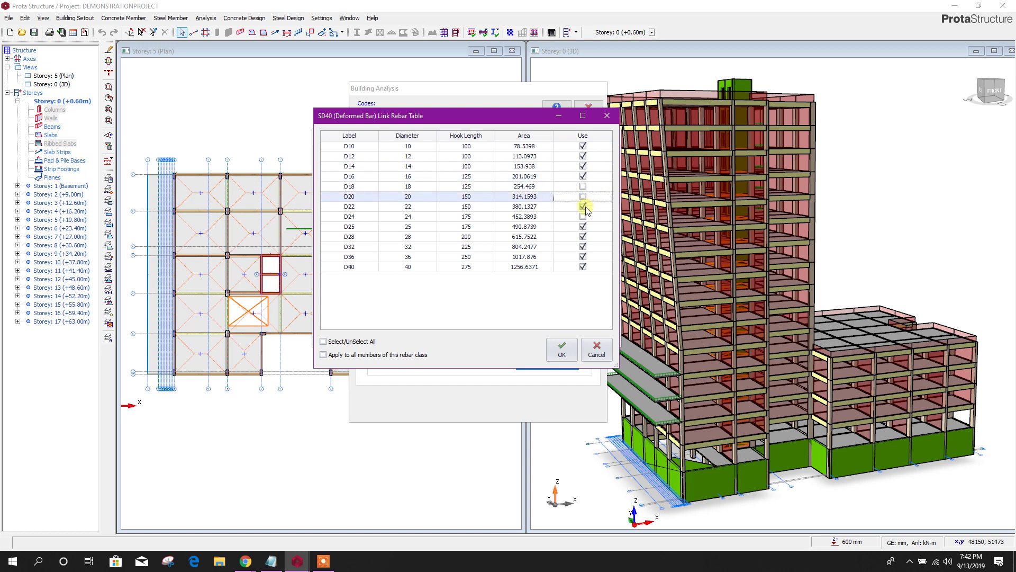
{"action": "left_click", "coordinate": [583, 197]}
{"action": "left_click", "coordinate": [583, 206]}
{"action": "left_click", "coordinate": [583, 226]}
{"action": "left_click", "coordinate": [583, 237]}
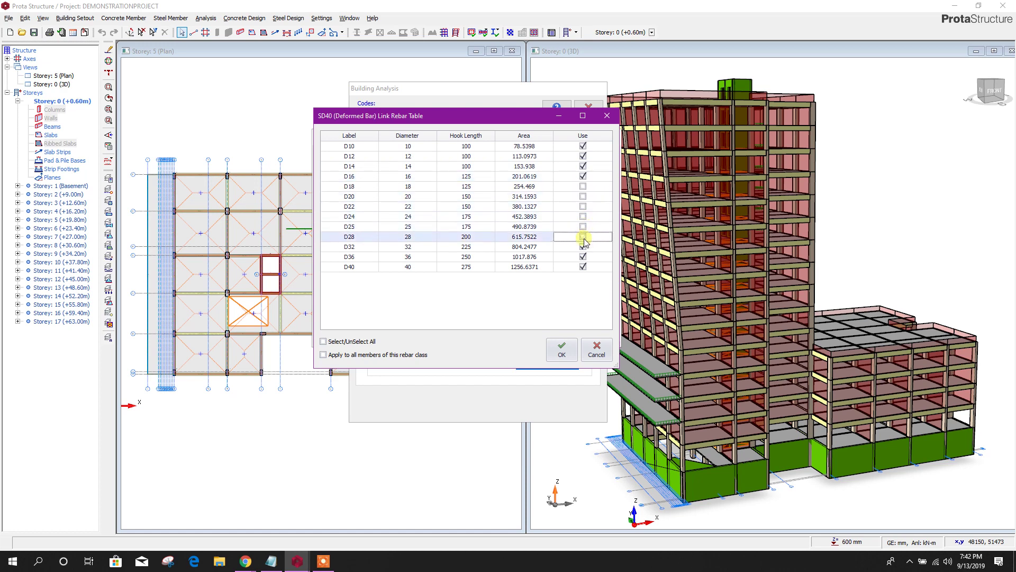
{"action": "left_click", "coordinate": [583, 247]}
{"action": "left_click", "coordinate": [583, 257]}
{"action": "left_click", "coordinate": [583, 267]}
{"action": "left_click", "coordinate": [562, 350]}
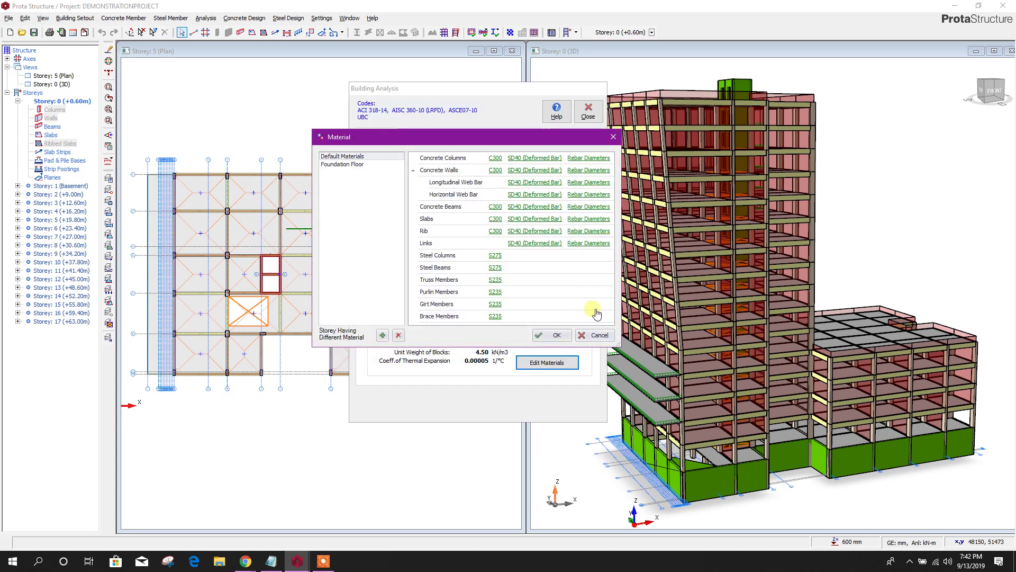
{"action": "left_click", "coordinate": [546, 335]}
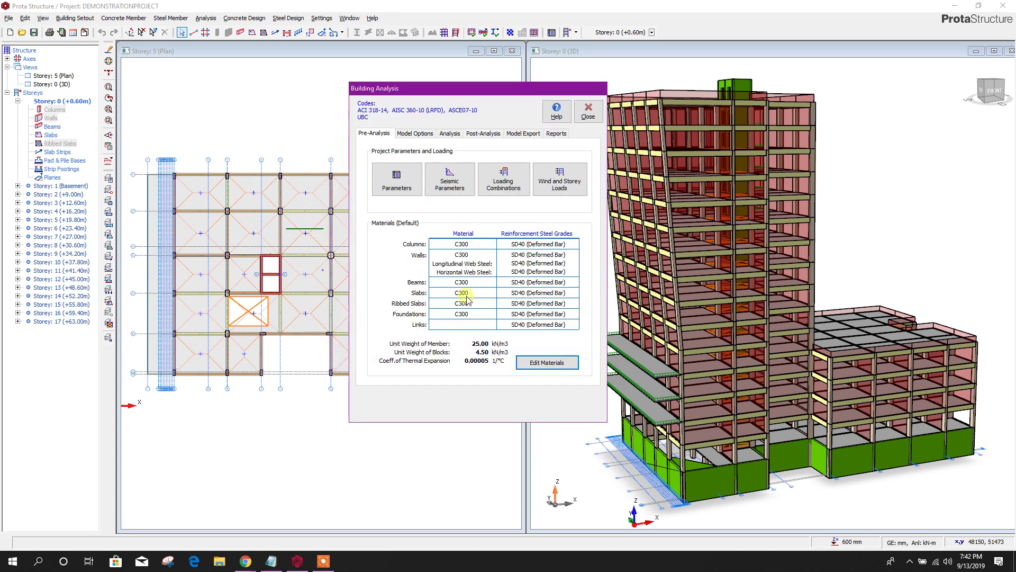
Switch shear walls to the Finite Elements Shell Model with 500 mm shell width and height
{"action": "left_click", "coordinate": [418, 134]}
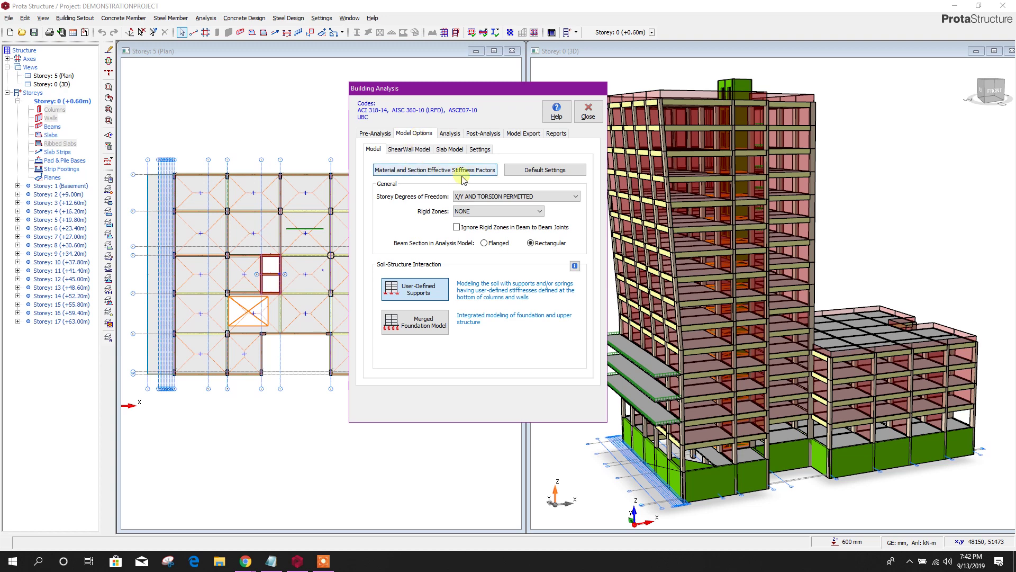
{"action": "left_click", "coordinate": [421, 149]}
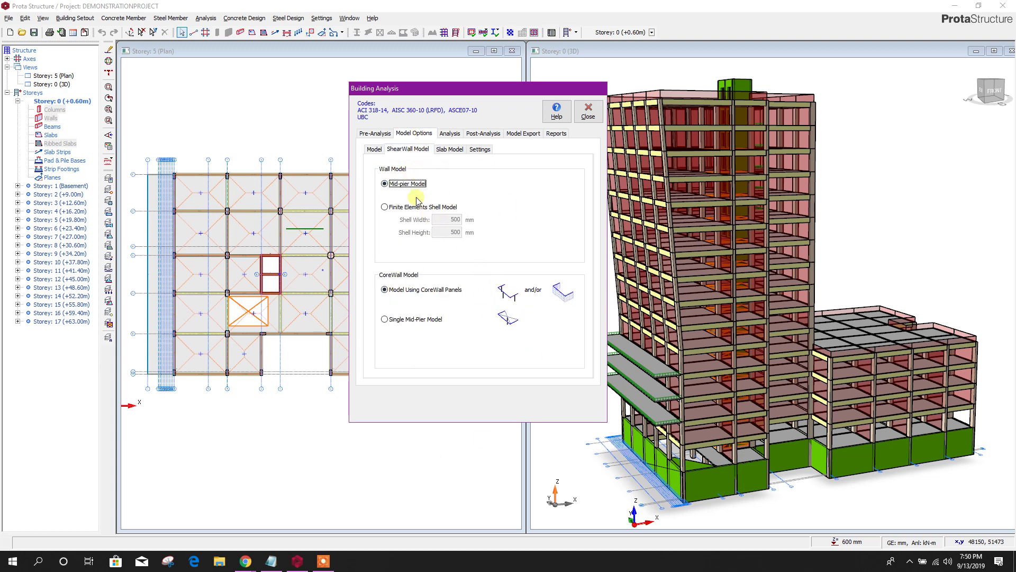
{"action": "left_click", "coordinate": [427, 208]}
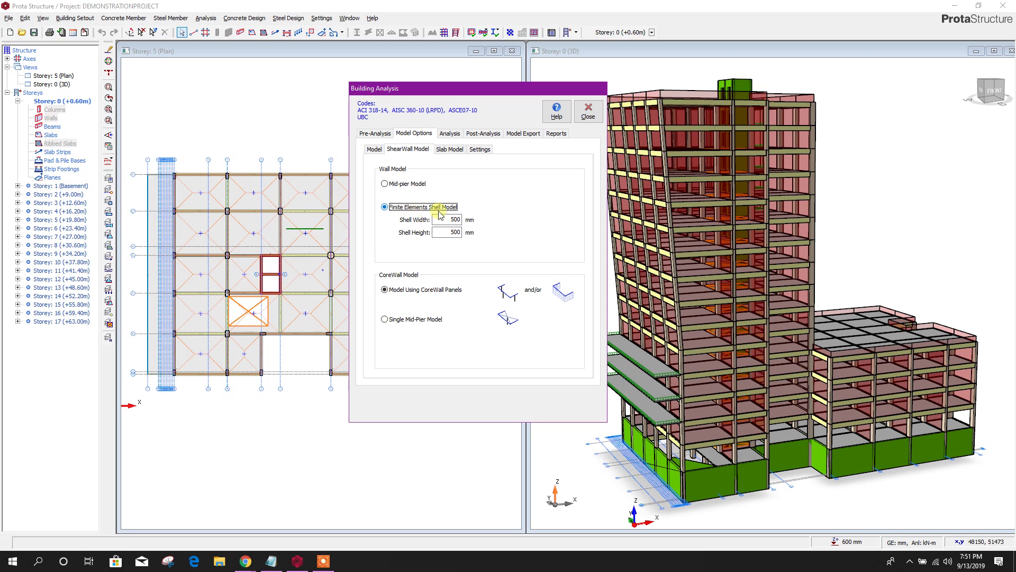
{"action": "left_click", "coordinate": [439, 220]}
{"action": "double_click", "coordinate": [454, 219]}
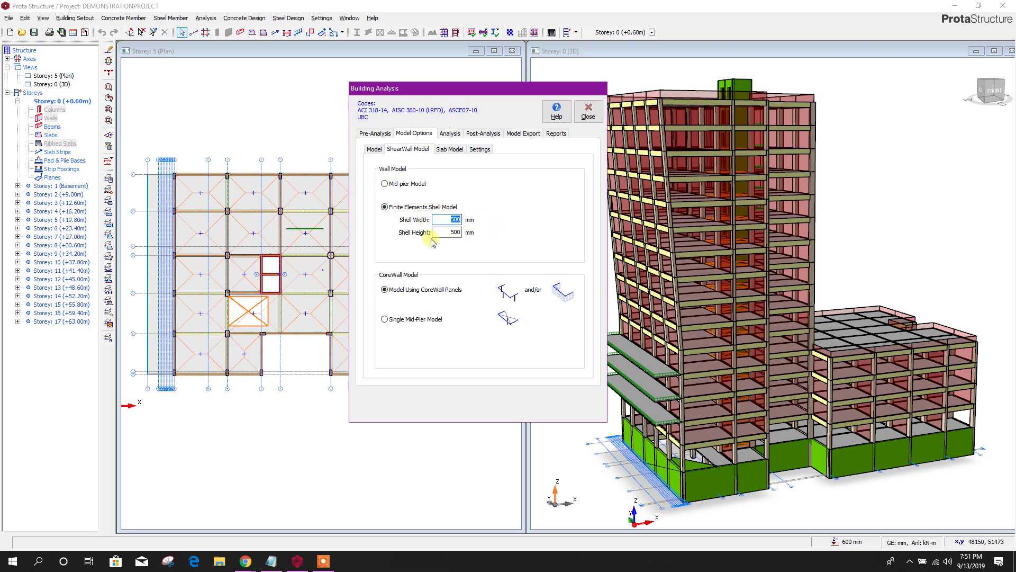
{"action": "left_click", "coordinate": [447, 231]}
{"action": "double_click", "coordinate": [445, 219]}
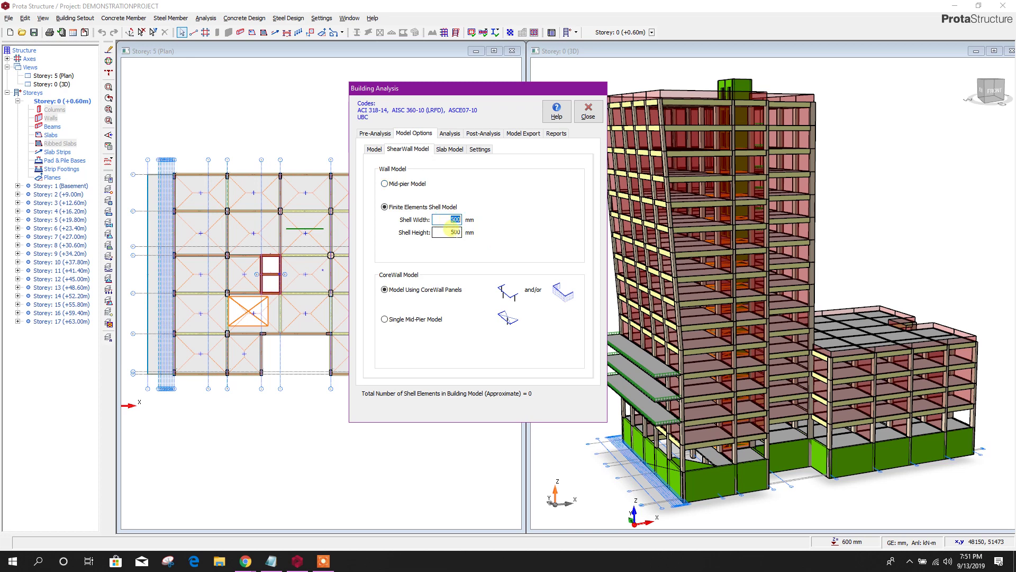
{"action": "left_click", "coordinate": [441, 219]}
{"action": "left_click", "coordinate": [447, 151]}
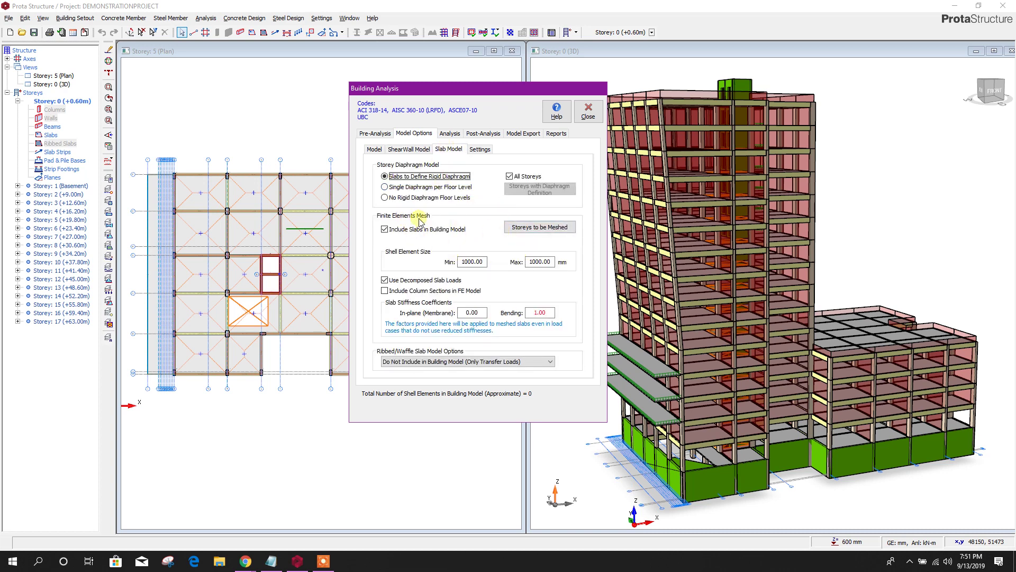
Set slabs as rigid diaphragms on all storeys, included with 600 mm shells and 0.01 in-plane stiffness
{"action": "left_click", "coordinate": [539, 228]}
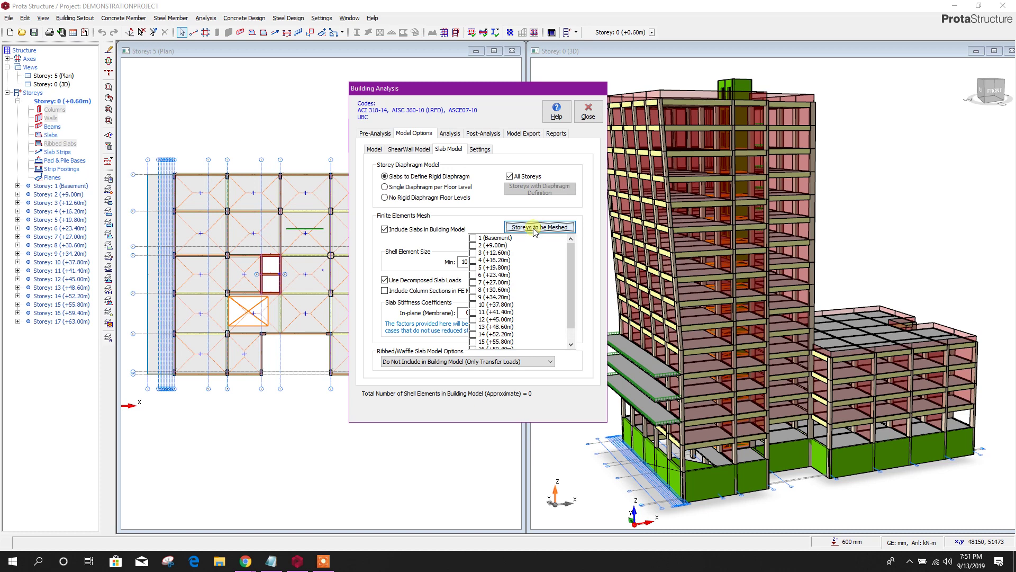
{"action": "scroll", "coordinate": [567, 272], "scroll_direction": "down", "scroll_amount": 1}
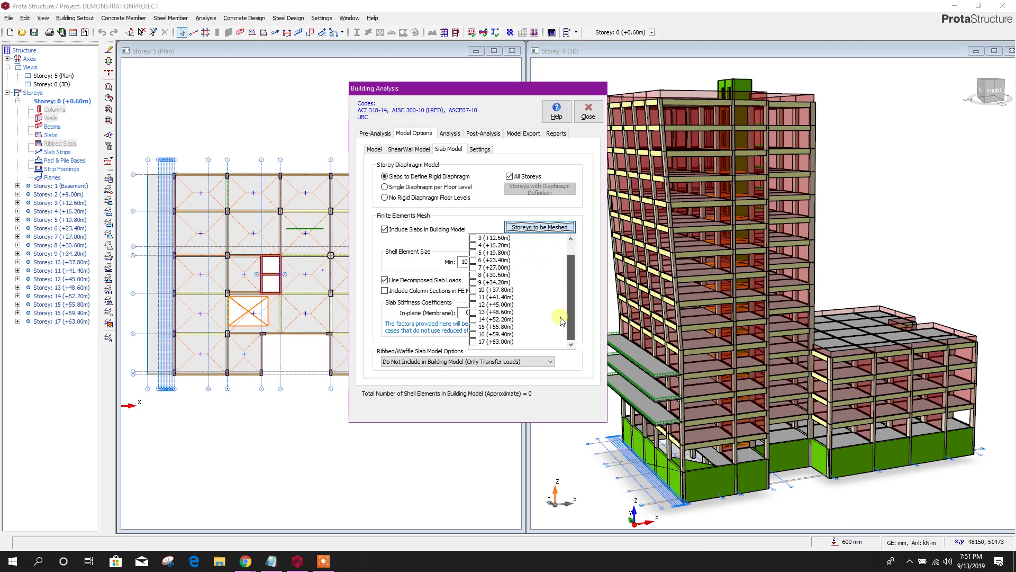
{"action": "left_click", "coordinate": [500, 198]}
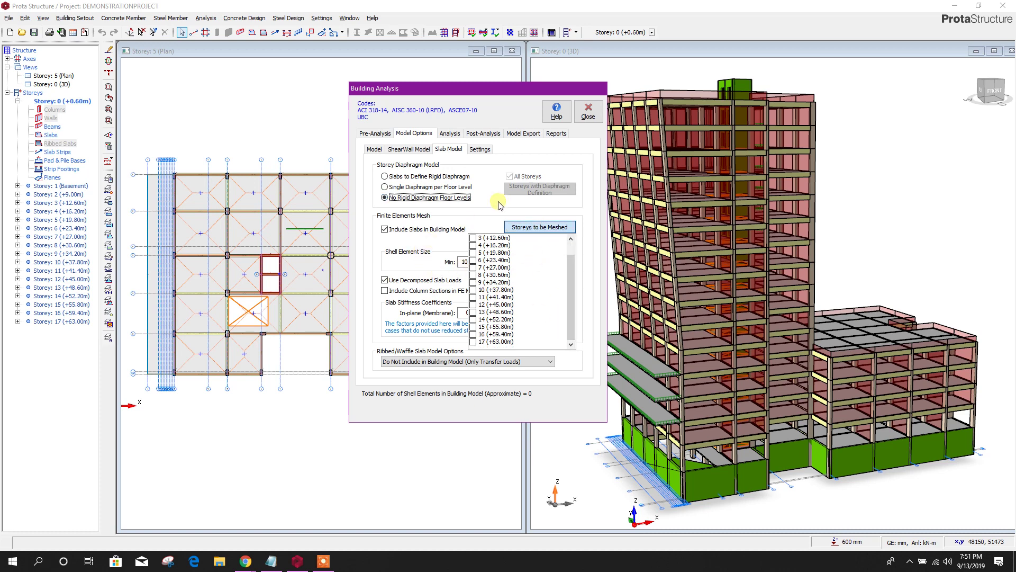
{"action": "double_click", "coordinate": [463, 261]}
{"action": "left_click", "coordinate": [415, 176]}
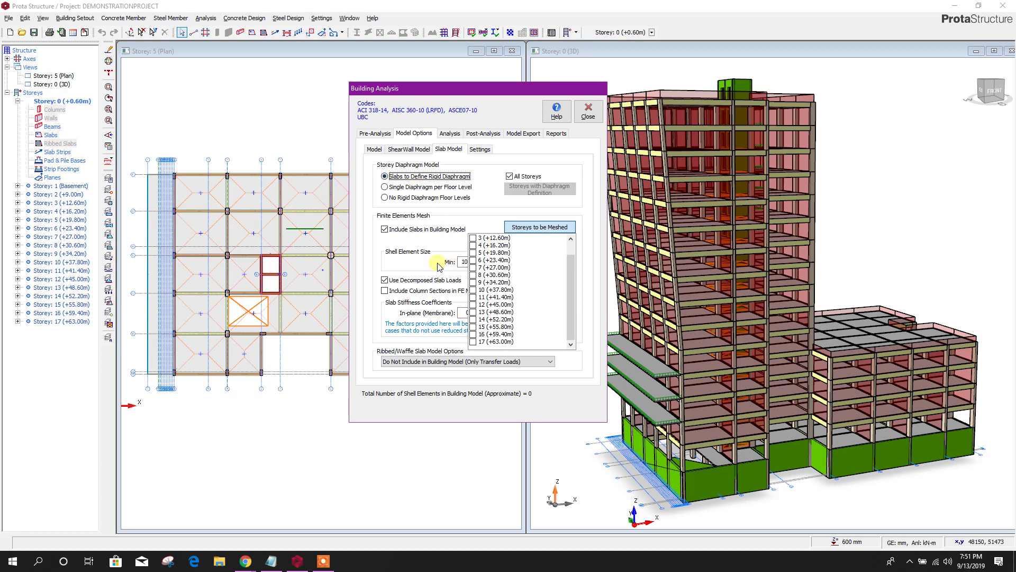
{"action": "left_click", "coordinate": [536, 229]}
{"action": "left_click", "coordinate": [405, 230]}
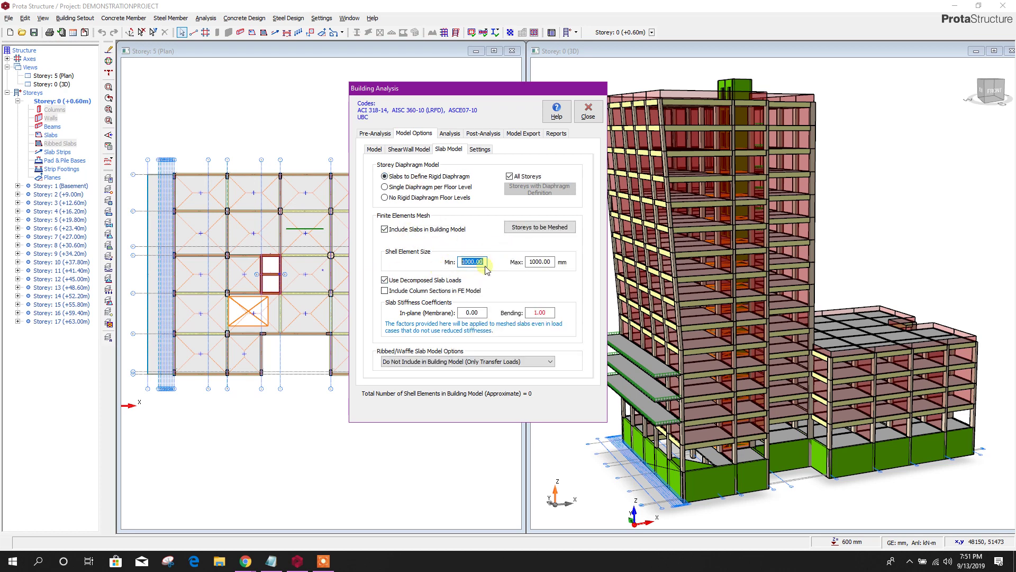
{"action": "double_click", "coordinate": [540, 261]}
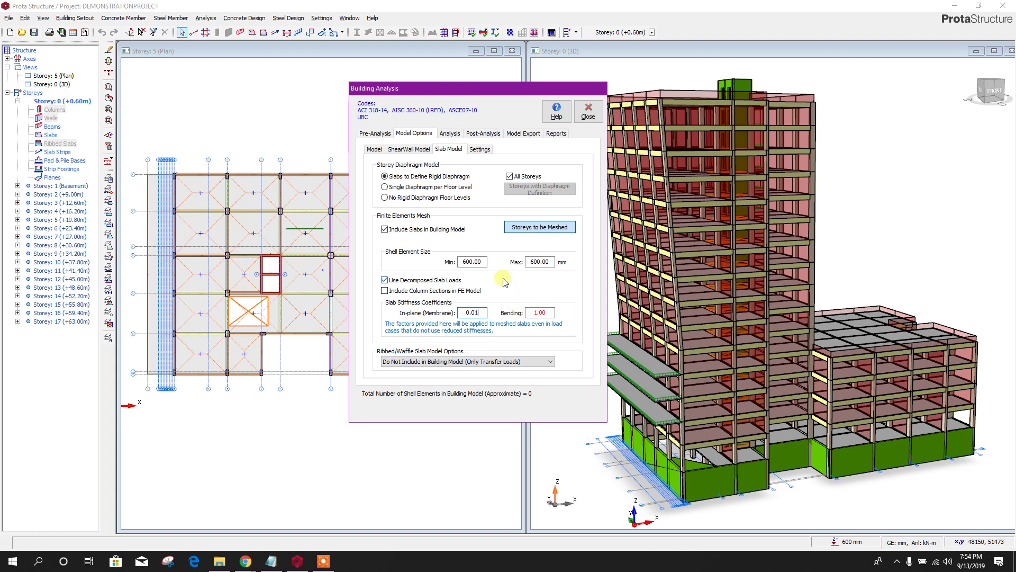
{"action": "left_click", "coordinate": [481, 262]}
Review the general analysis settings and switch to the Analysis page showing Modal Response Spectrum with 10 modes
{"action": "left_click", "coordinate": [476, 149]}
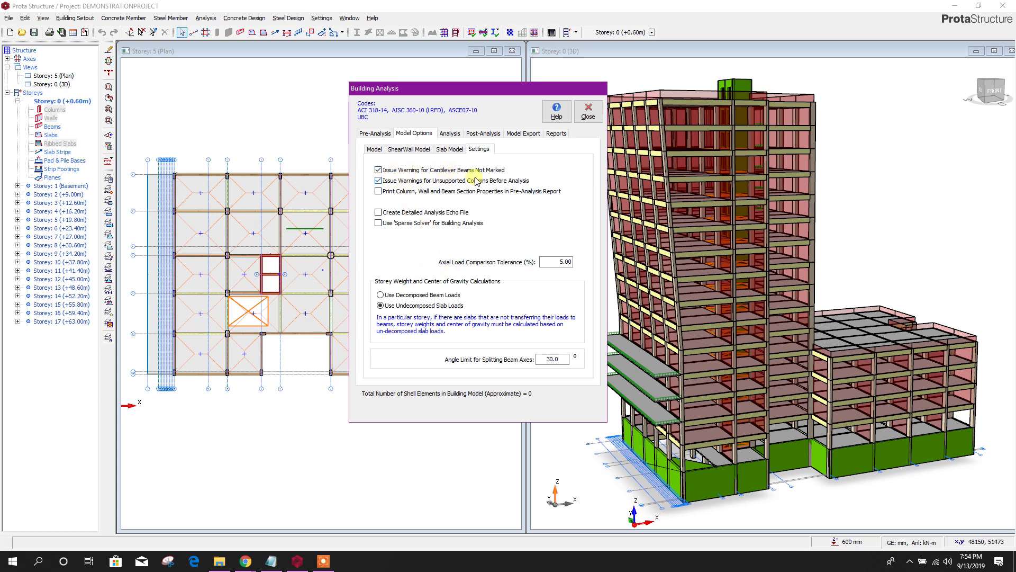
{"action": "left_click", "coordinate": [450, 133]}
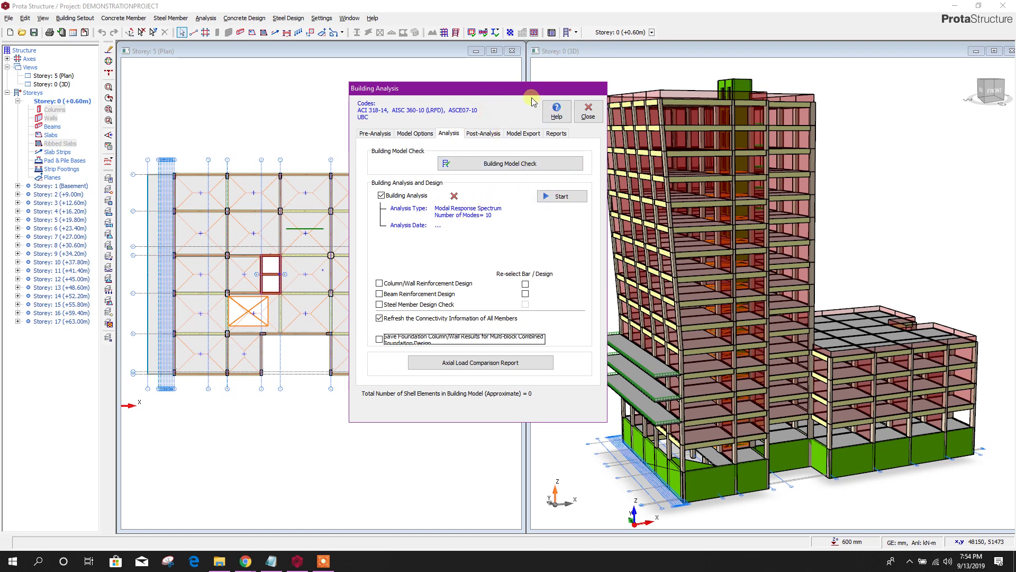
{"action": "left_click_drag", "start_coordinate": [531, 91], "coordinate": [572, 81]}
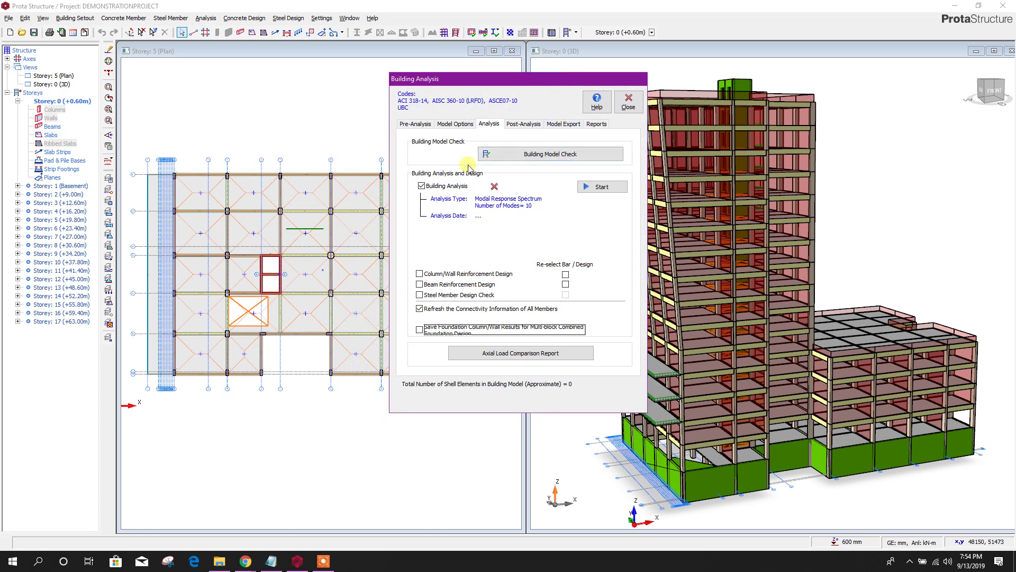
Run the Building Model Check on all storeys, confirm 0 errors, and close the results
{"action": "left_click", "coordinate": [551, 155]}
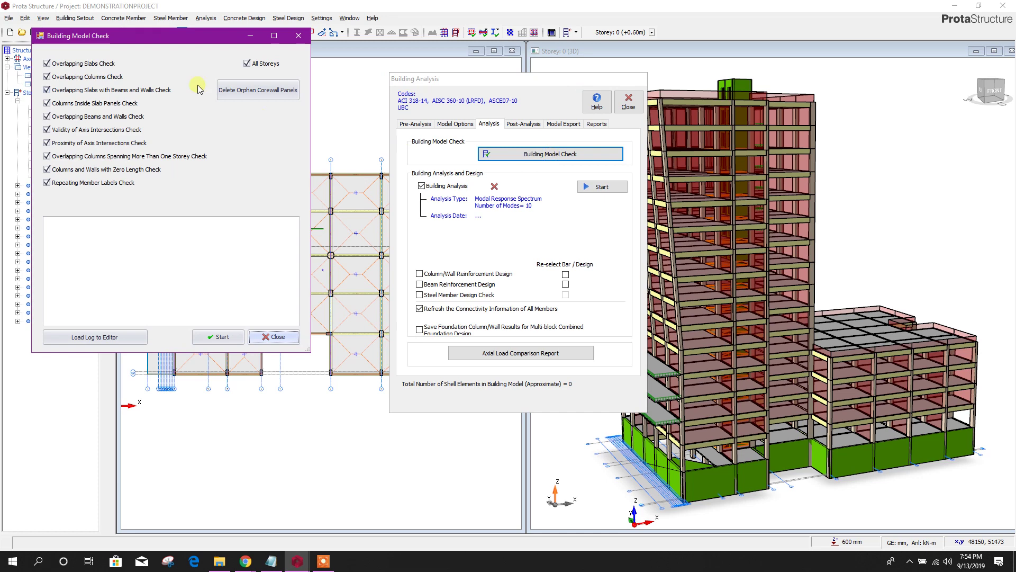
{"action": "left_click_drag", "start_coordinate": [189, 35], "coordinate": [547, 64]}
{"action": "left_click", "coordinate": [575, 365]}
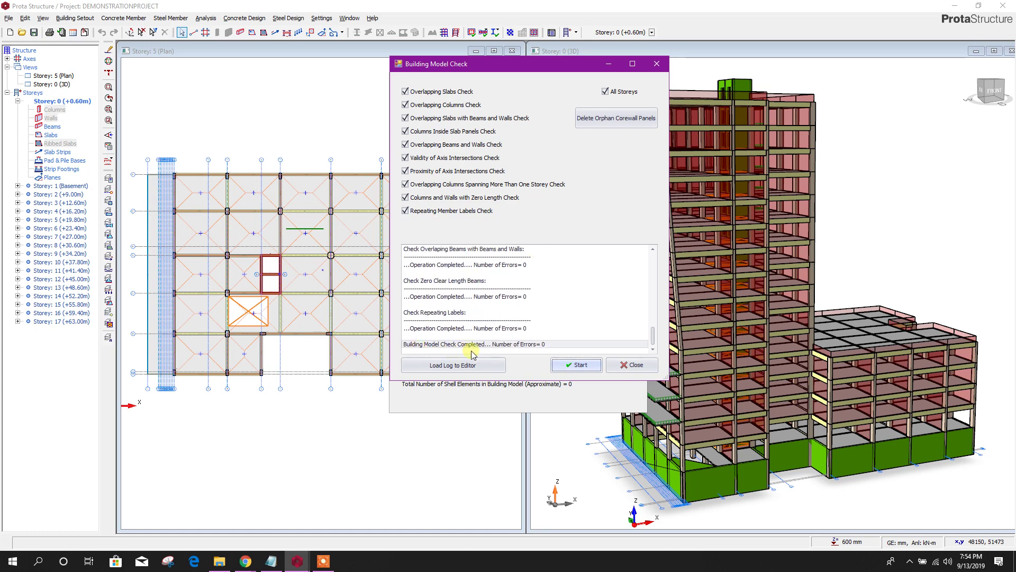
{"action": "left_click", "coordinate": [579, 365]}
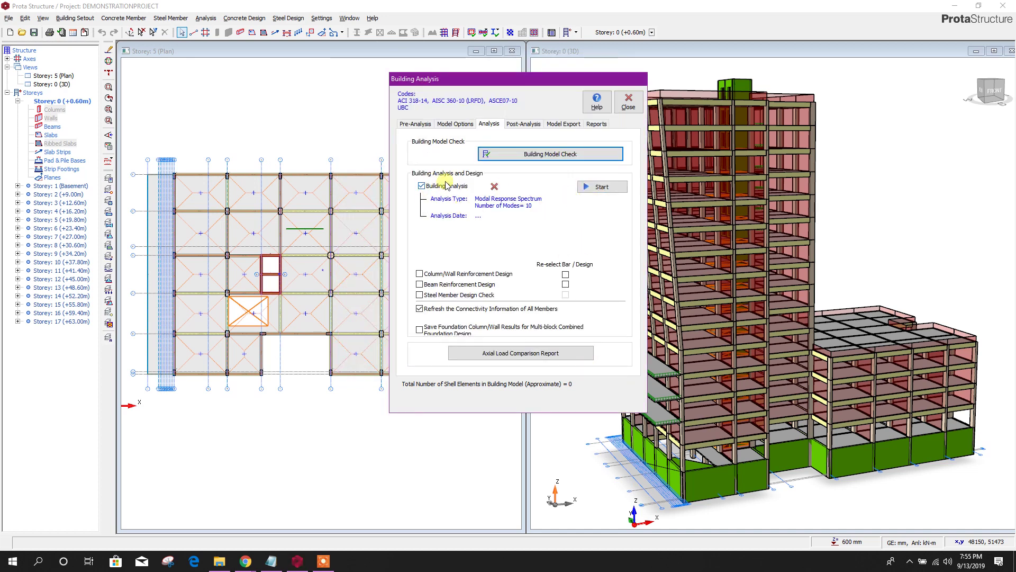
Run the modal response spectrum analysis with column/wall and beam reinforcement design enabled
{"action": "left_click", "coordinate": [419, 273]}
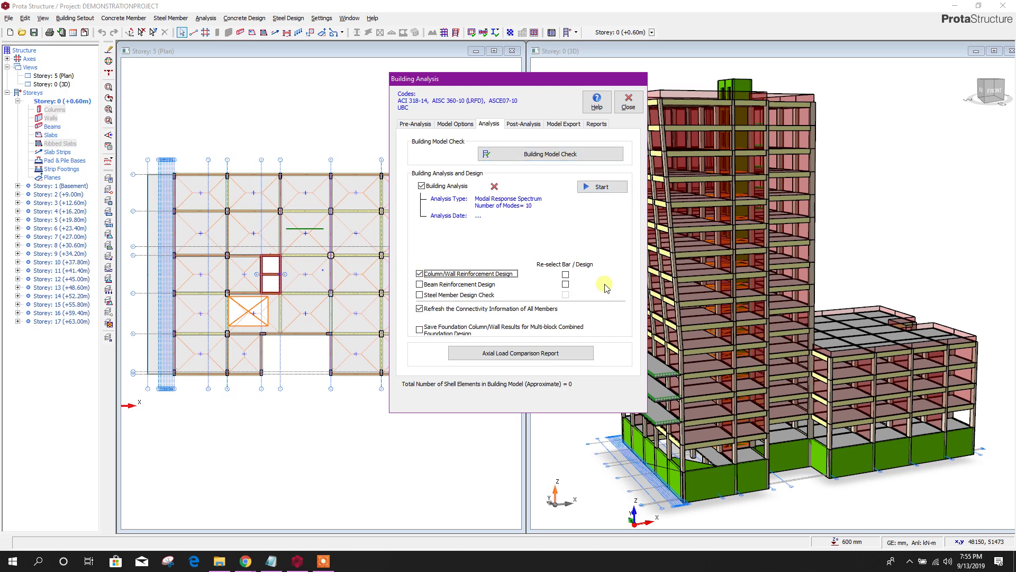
{"action": "left_click", "coordinate": [477, 285]}
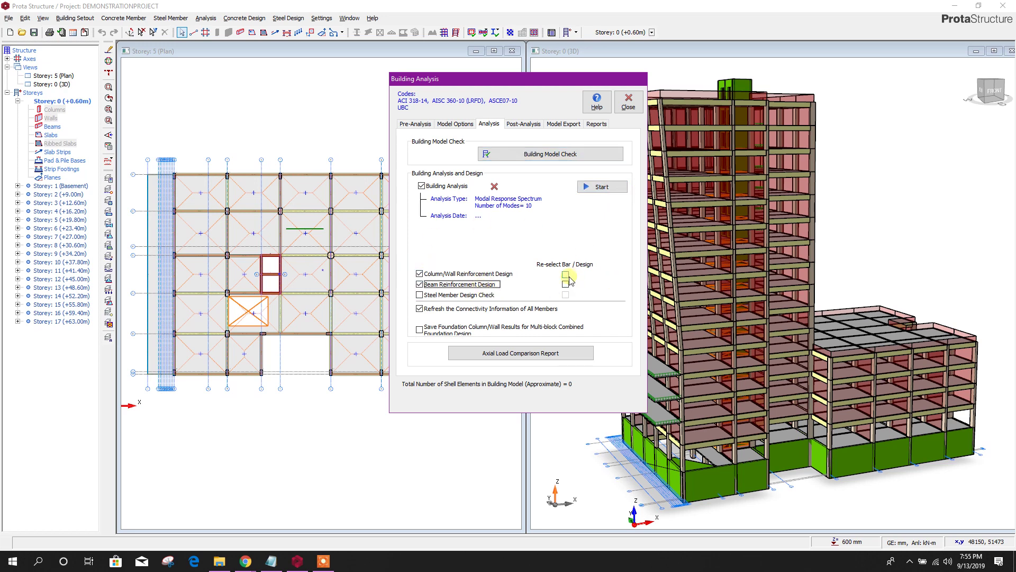
{"action": "left_click", "coordinate": [592, 188]}
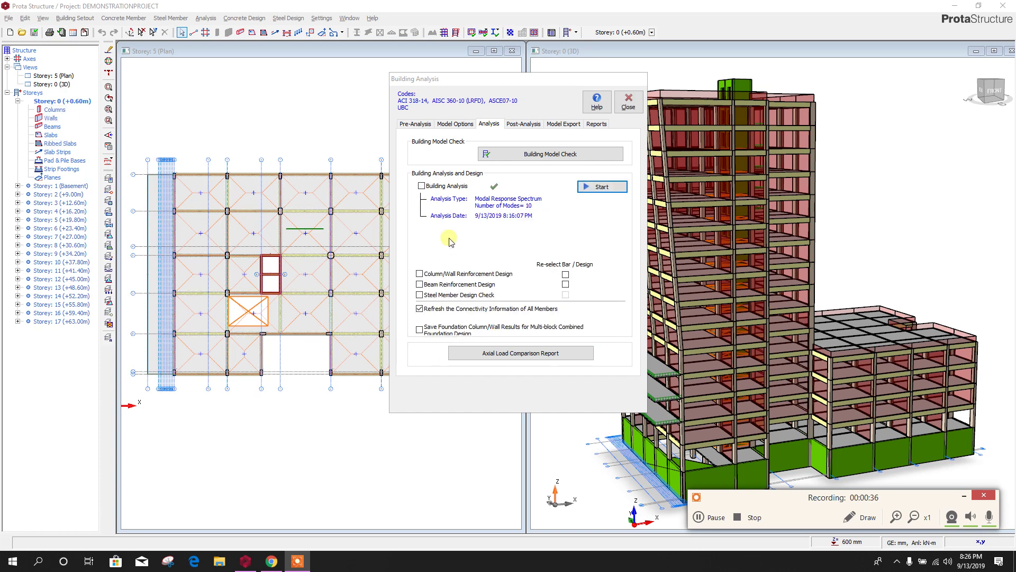
{"action": "left_click", "coordinate": [525, 124]}
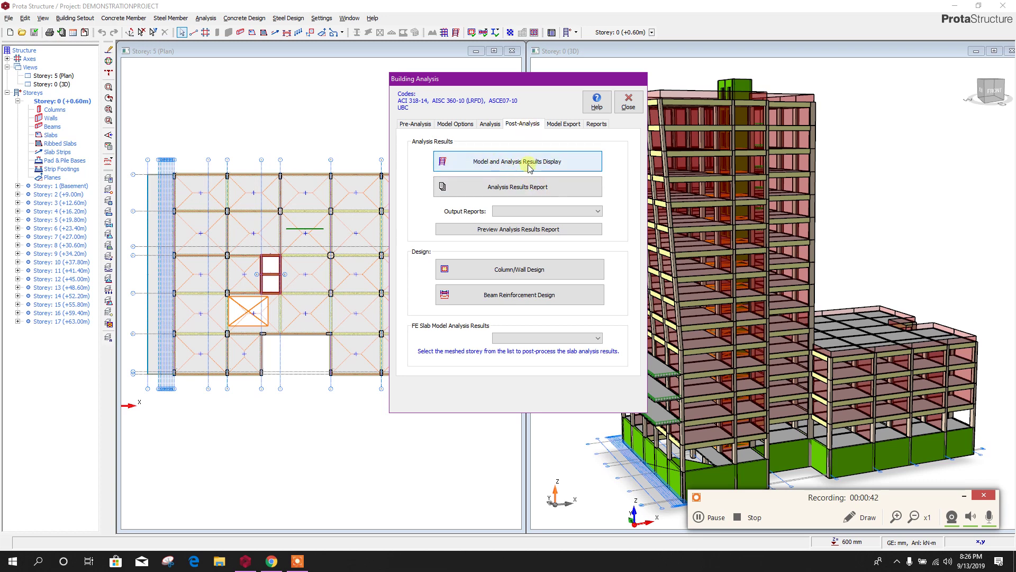
Open the analysis model and results display full-screen with shell elements hidden, showing only frame members
{"action": "left_click", "coordinate": [557, 169]}
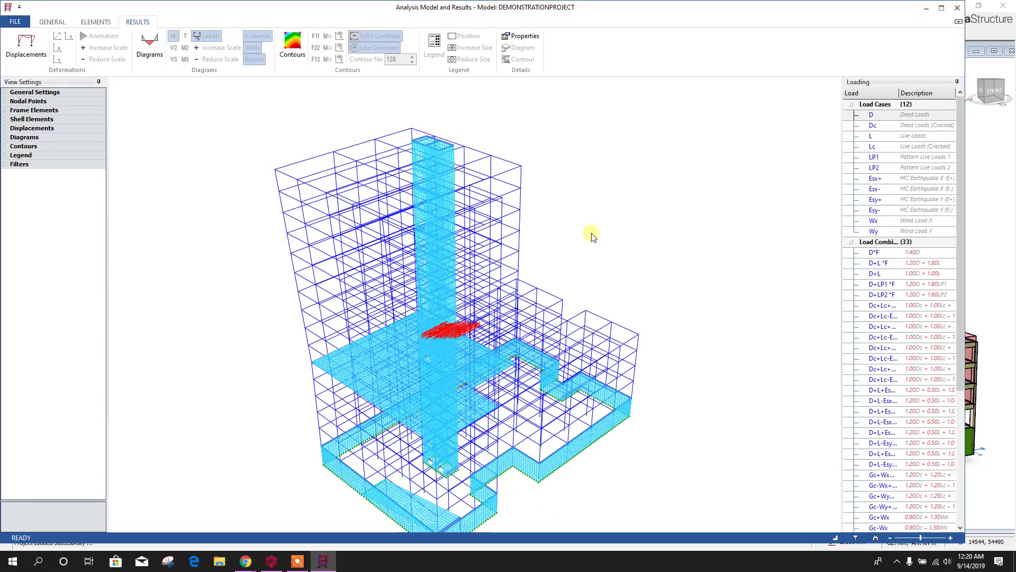
{"action": "left_click", "coordinate": [940, 10]}
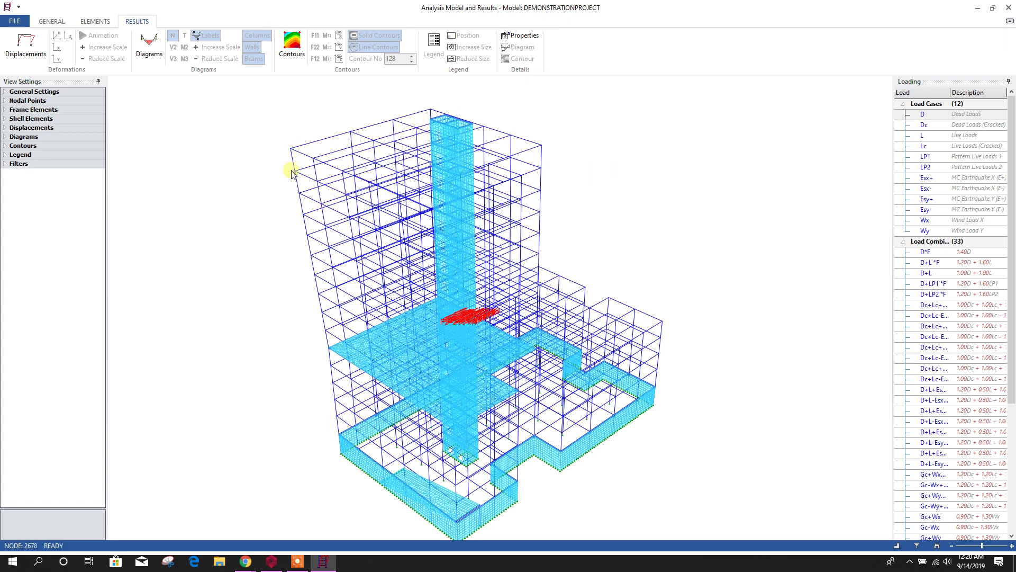
{"action": "left_click", "coordinate": [87, 21]}
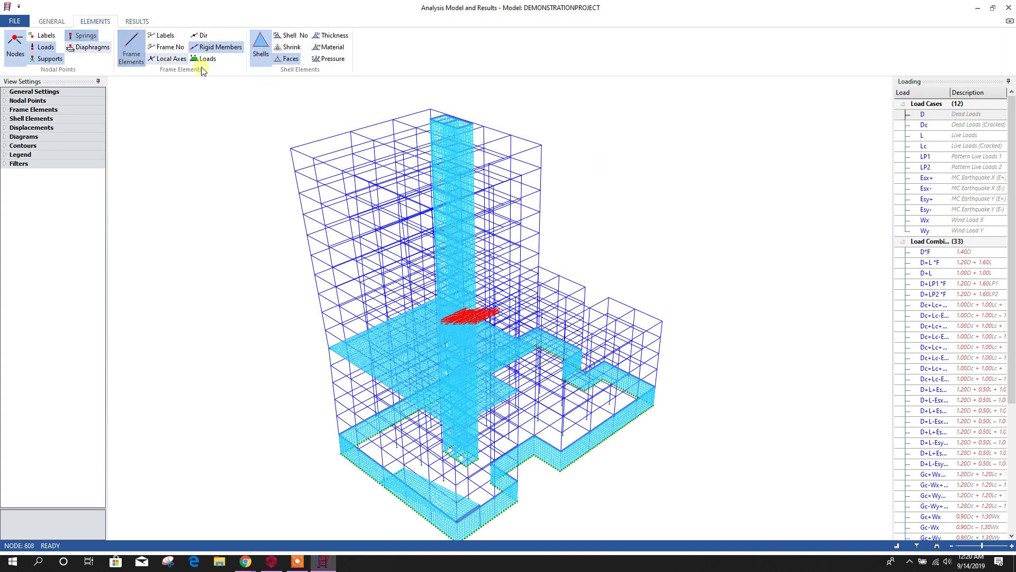
{"action": "left_click", "coordinate": [261, 57]}
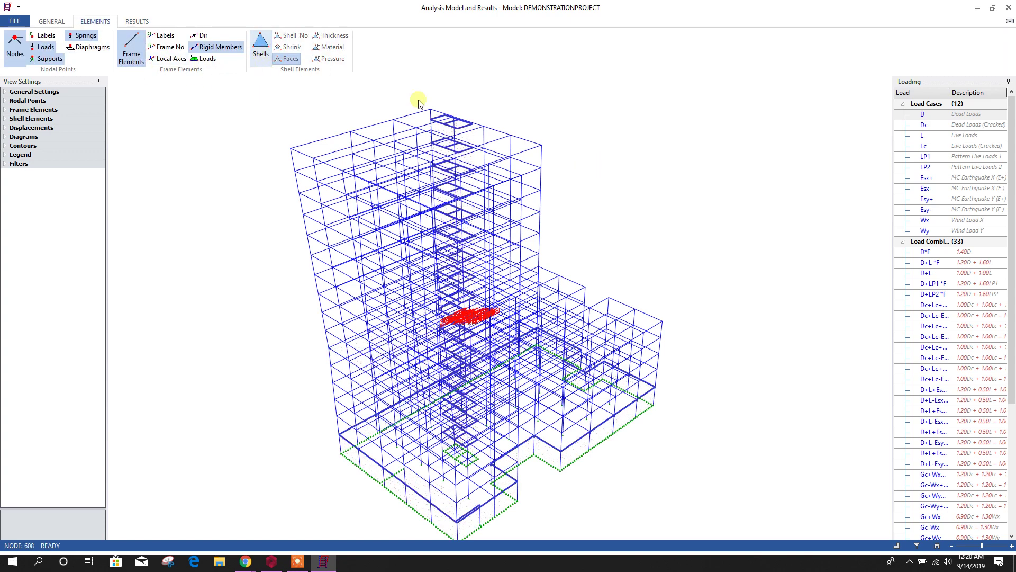
{"action": "left_click", "coordinate": [136, 21]}
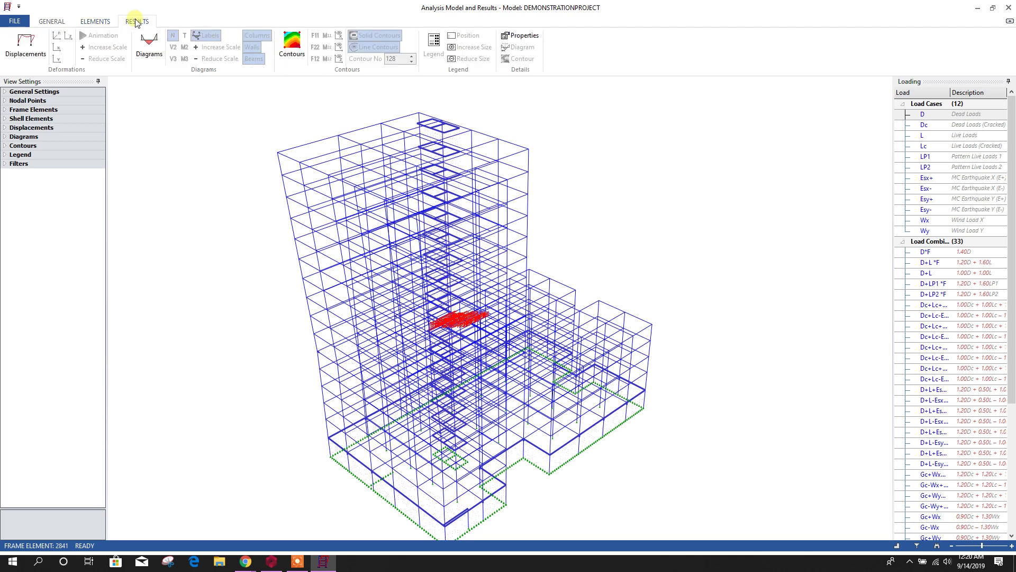
{"action": "left_click", "coordinate": [149, 50]}
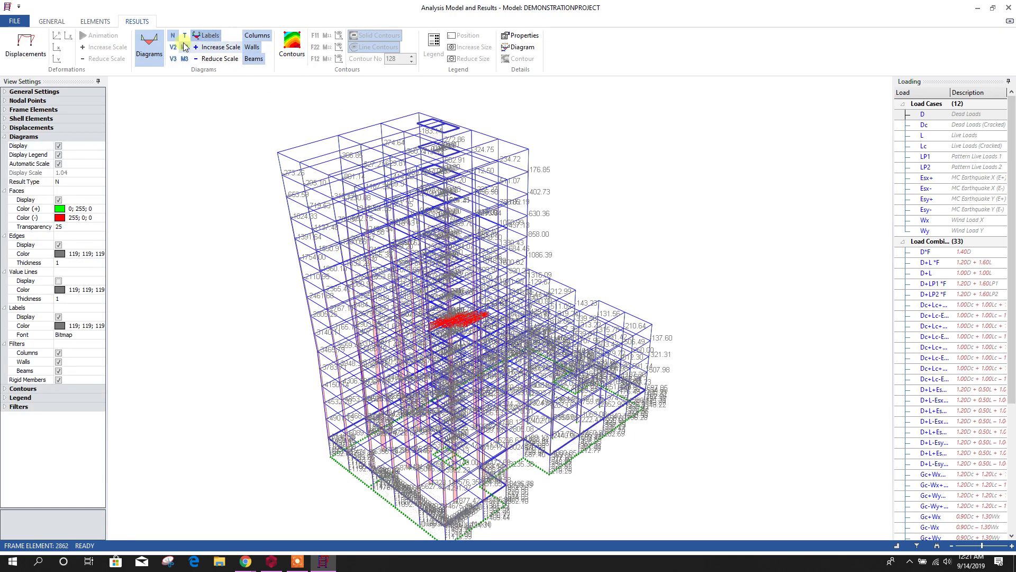
Show labelled force diagrams on the frame members at a display scale of about 1.13
{"action": "scroll", "coordinate": [330, 294], "scroll_direction": "up", "scroll_amount": 10}
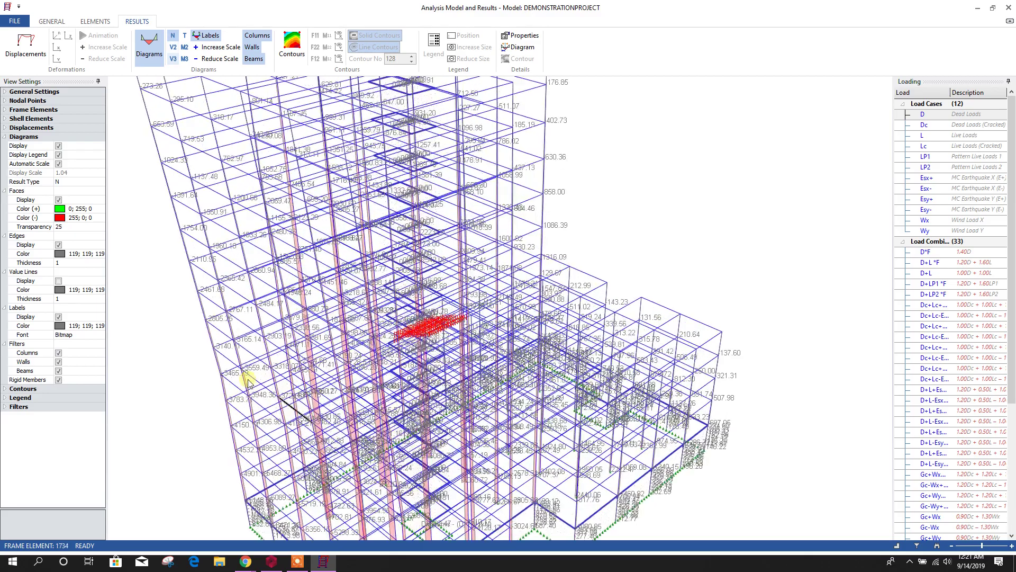
{"action": "scroll", "coordinate": [601, 348], "scroll_direction": "up", "scroll_amount": 8}
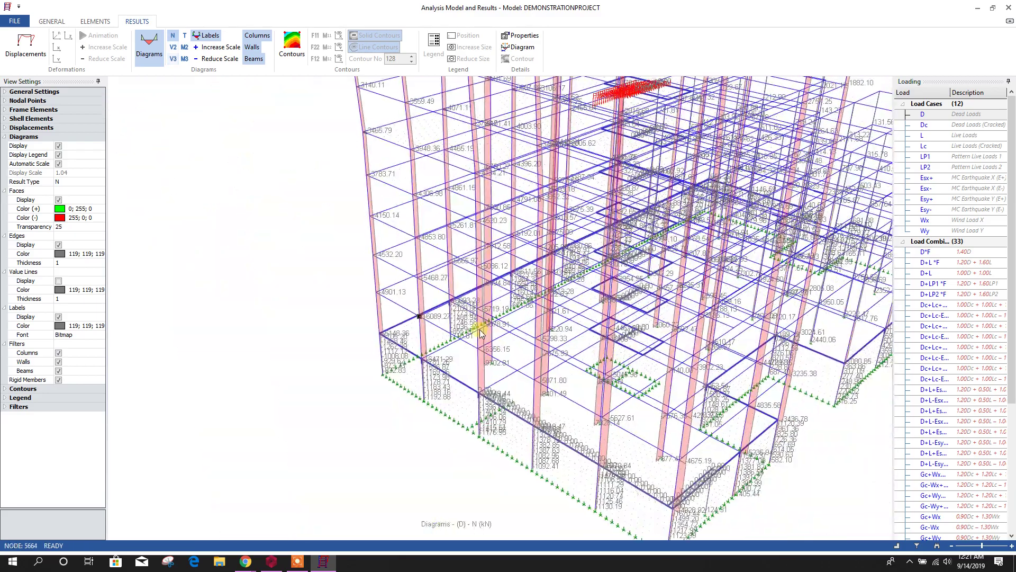
{"action": "scroll", "coordinate": [338, 239], "scroll_direction": "up", "scroll_amount": 4}
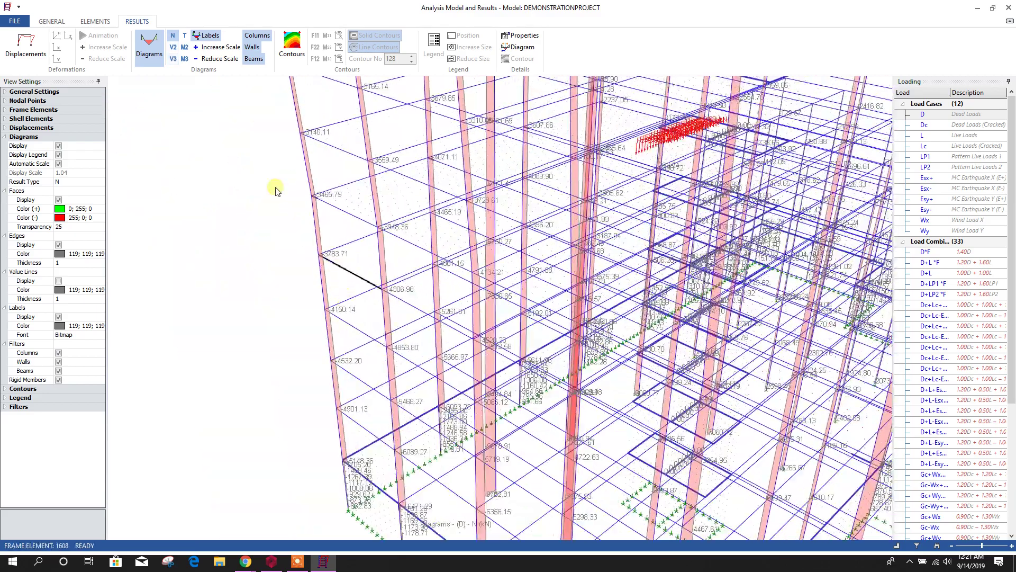
{"action": "left_click", "coordinate": [207, 35]}
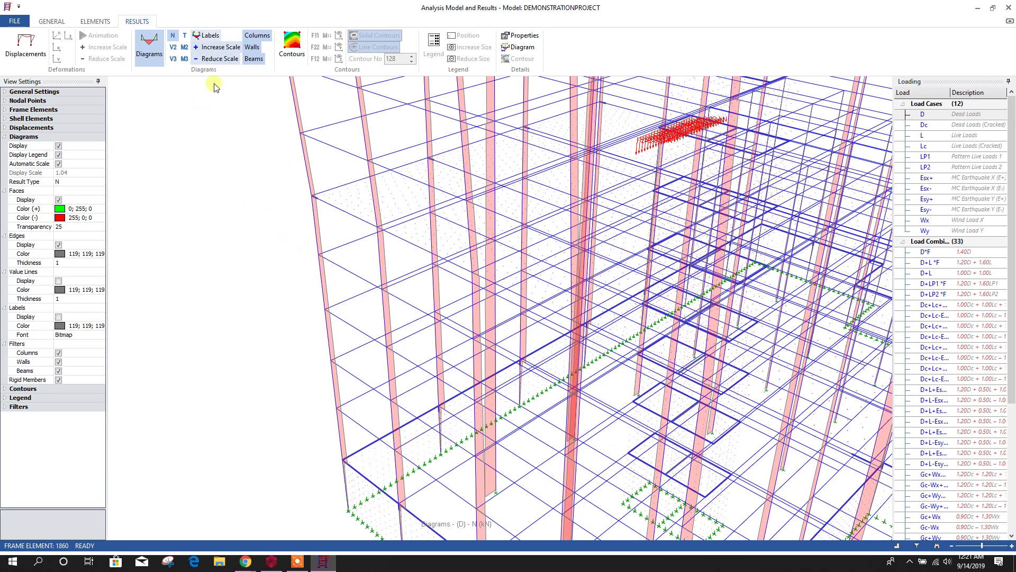
{"action": "left_click", "coordinate": [209, 36]}
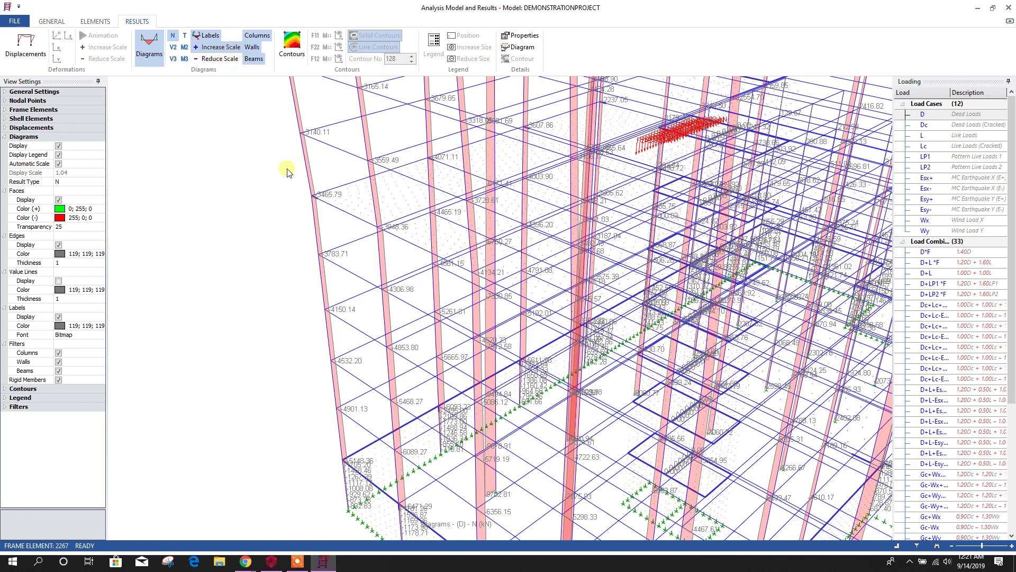
{"action": "left_click", "coordinate": [212, 48]}
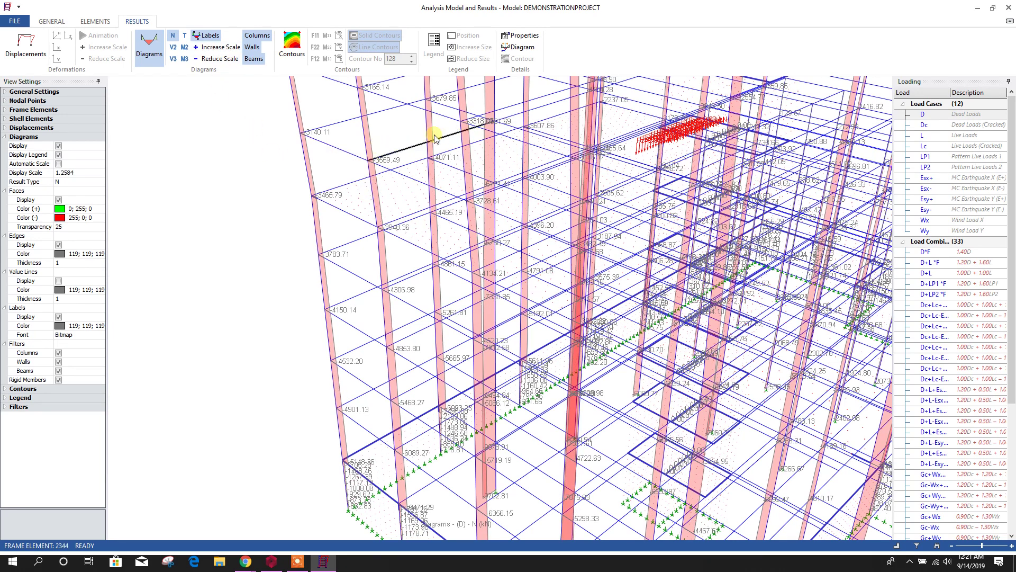
{"action": "left_click", "coordinate": [217, 59]}
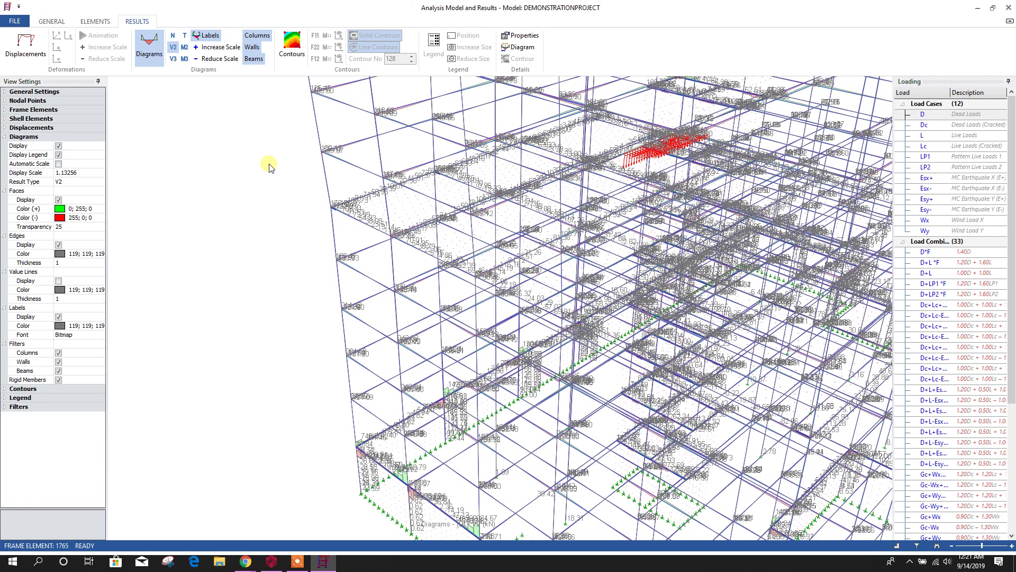
Set the V2 shear diagram display scale to 5 and show results for the D+L combination
{"action": "middle_click_drag", "start_coordinate": [273, 165], "coordinate": [268, 114]}
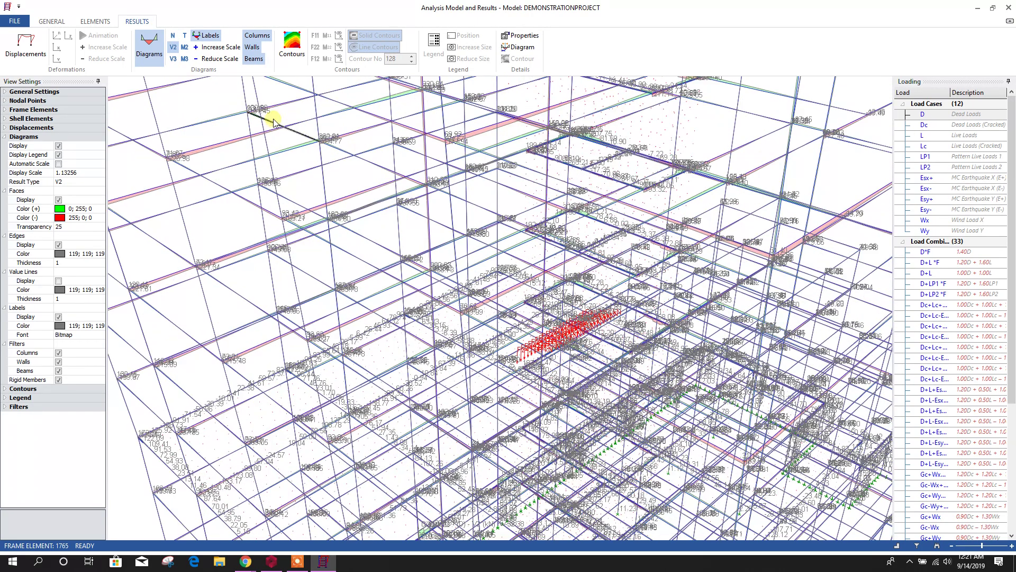
{"action": "scroll", "coordinate": [385, 255], "scroll_direction": "up", "scroll_amount": 5}
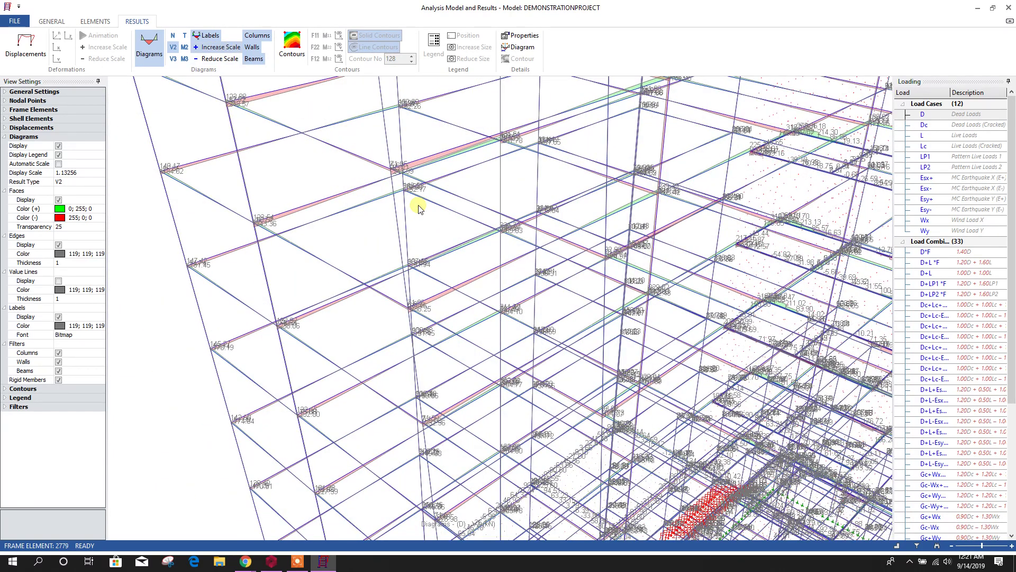
{"action": "left_click", "coordinate": [74, 173]}
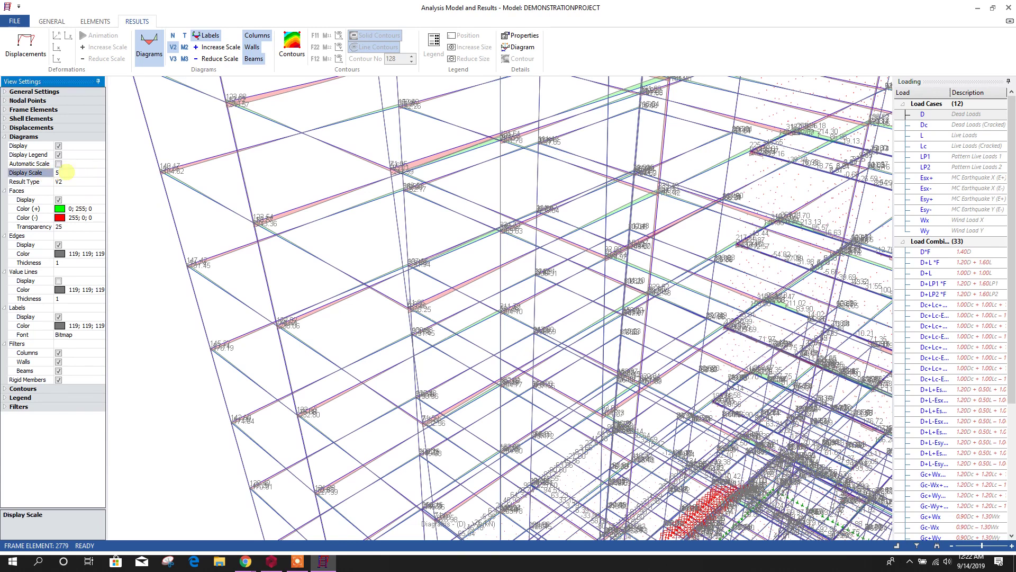
{"action": "type", "text": "5"}
{"action": "key", "text": "Return"}
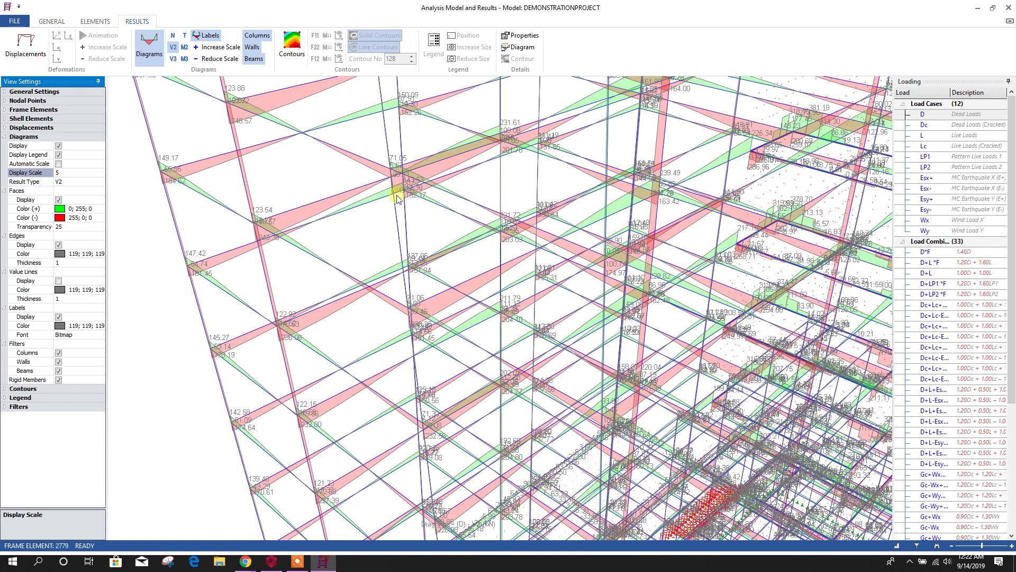
{"action": "middle_click_drag", "start_coordinate": [345, 234], "coordinate": [359, 333]}
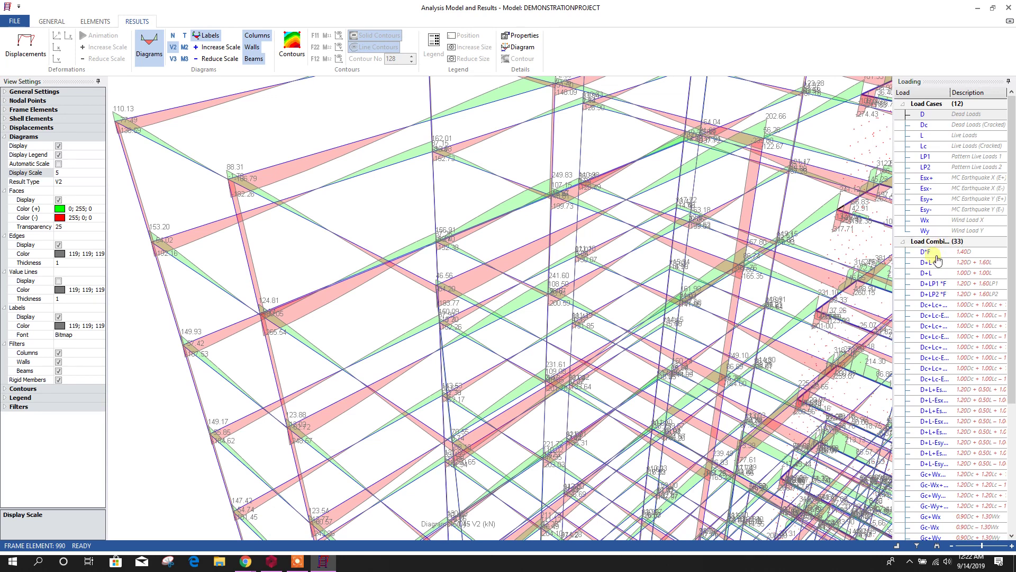
{"action": "left_click", "coordinate": [928, 273]}
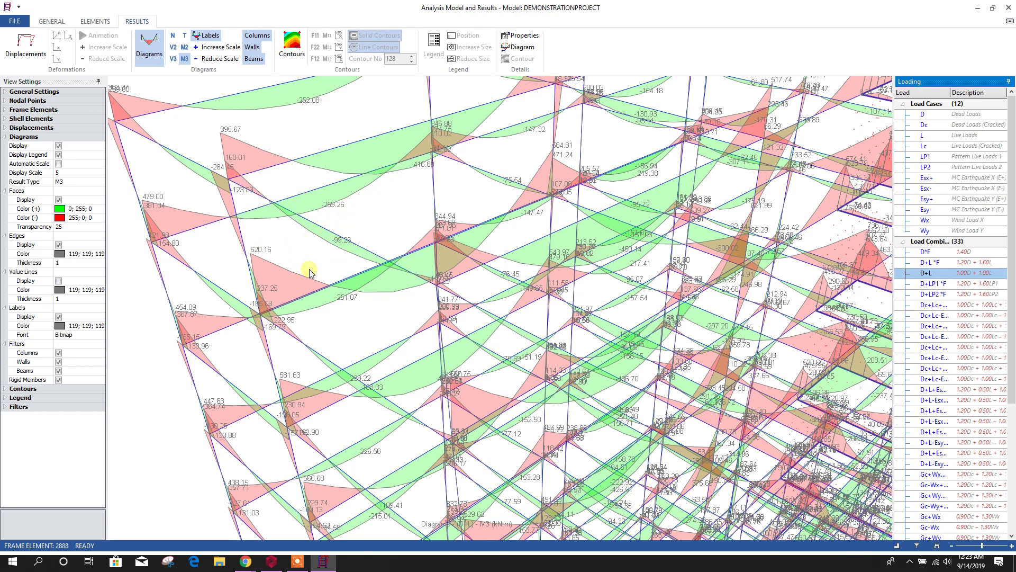
Filter the D+L M3 moment diagrams to show only the Storey 2 frame members
{"action": "left_click", "coordinate": [6, 407]}
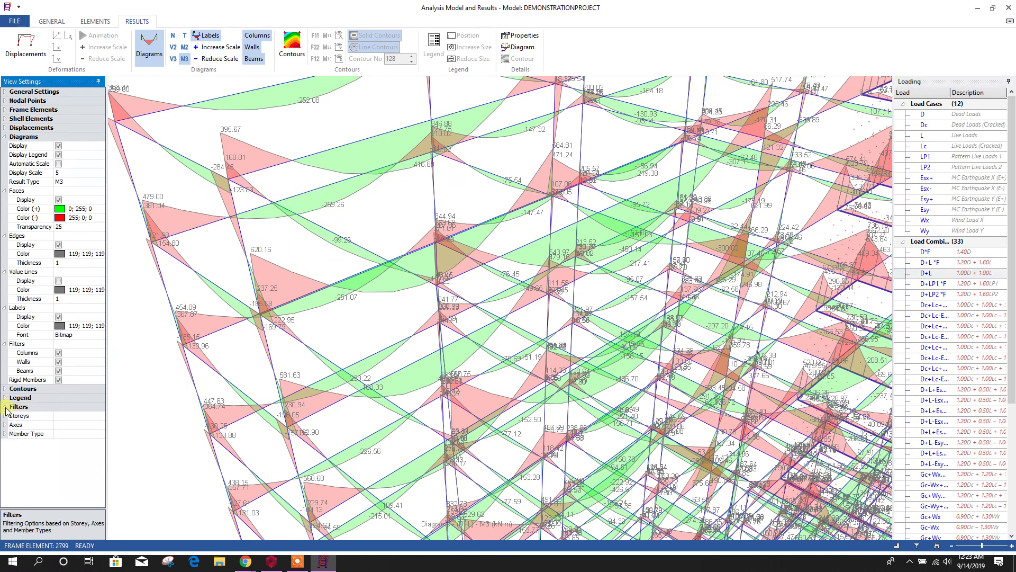
{"action": "double_click", "coordinate": [19, 417]}
{"action": "scroll", "coordinate": [72, 424], "scroll_direction": "down", "scroll_amount": 4}
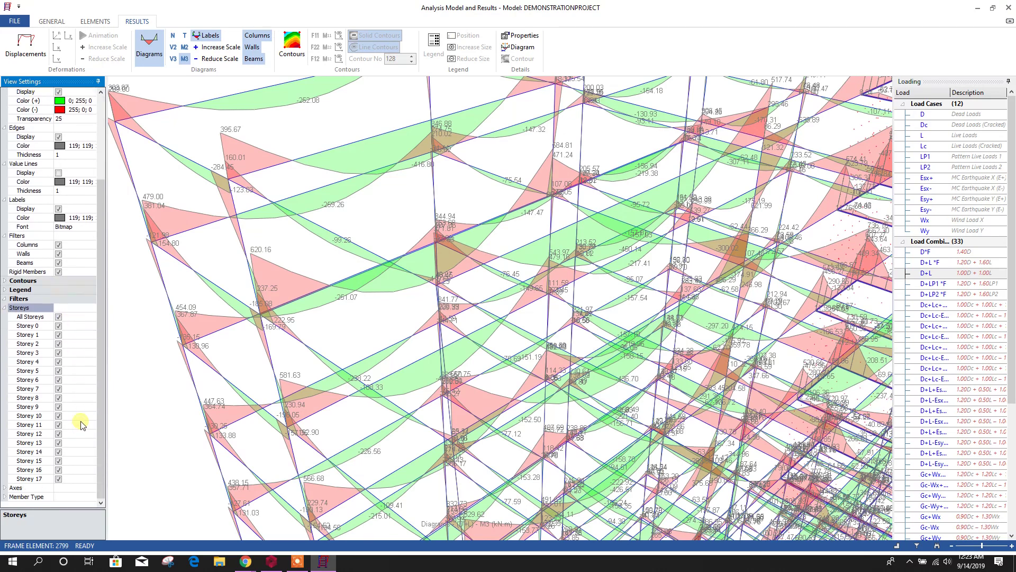
{"action": "left_click", "coordinate": [58, 317]}
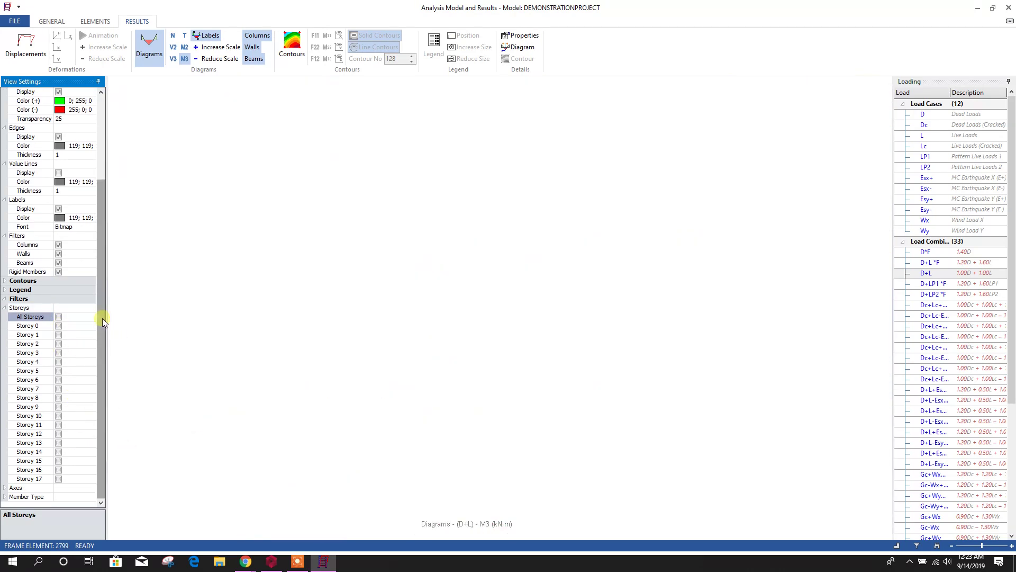
{"action": "left_click", "coordinate": [58, 335]}
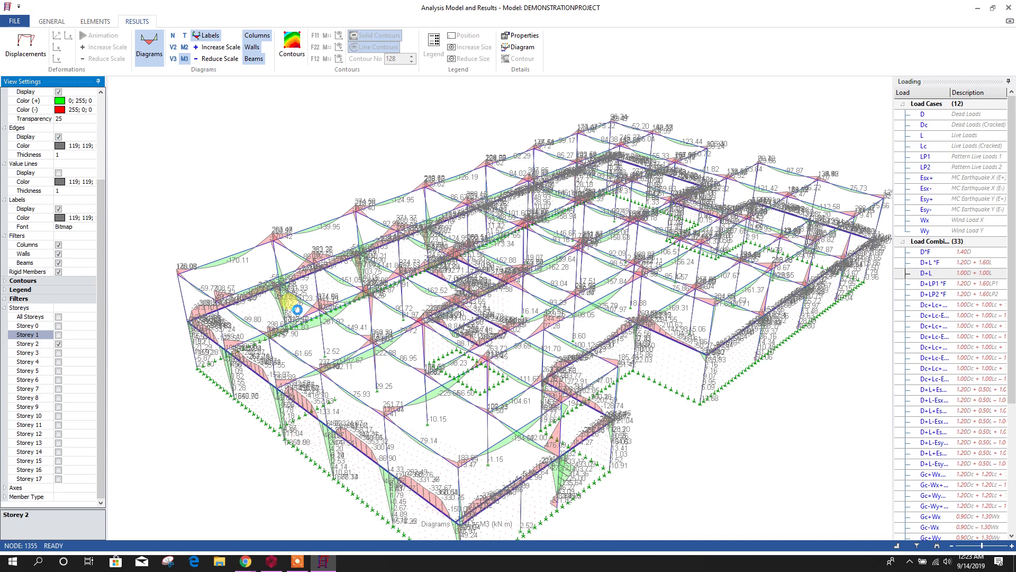
{"action": "scroll", "coordinate": [279, 200], "scroll_direction": "up", "scroll_amount": 3}
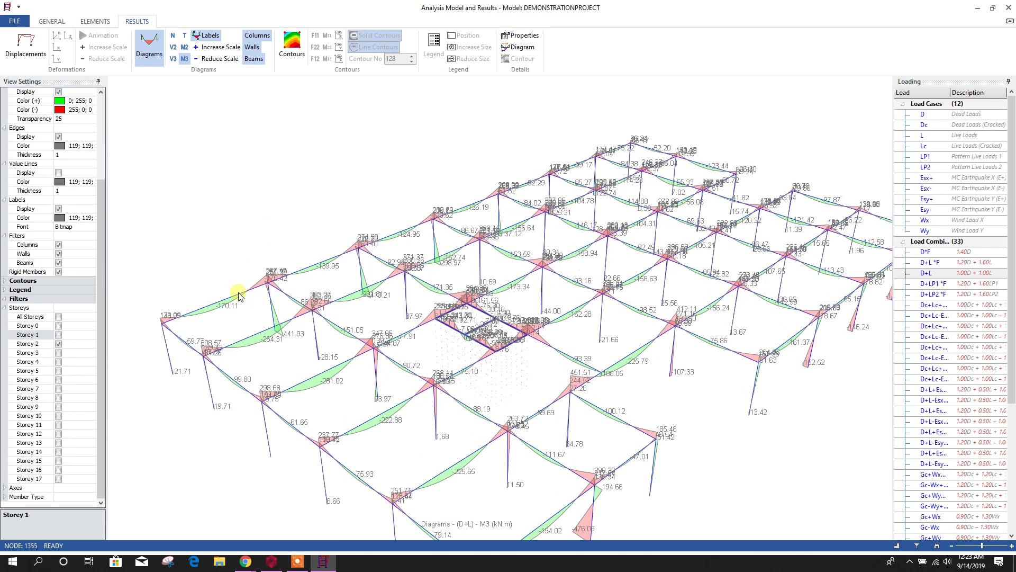
{"action": "scroll", "coordinate": [243, 292], "scroll_direction": "up", "scroll_amount": 5}
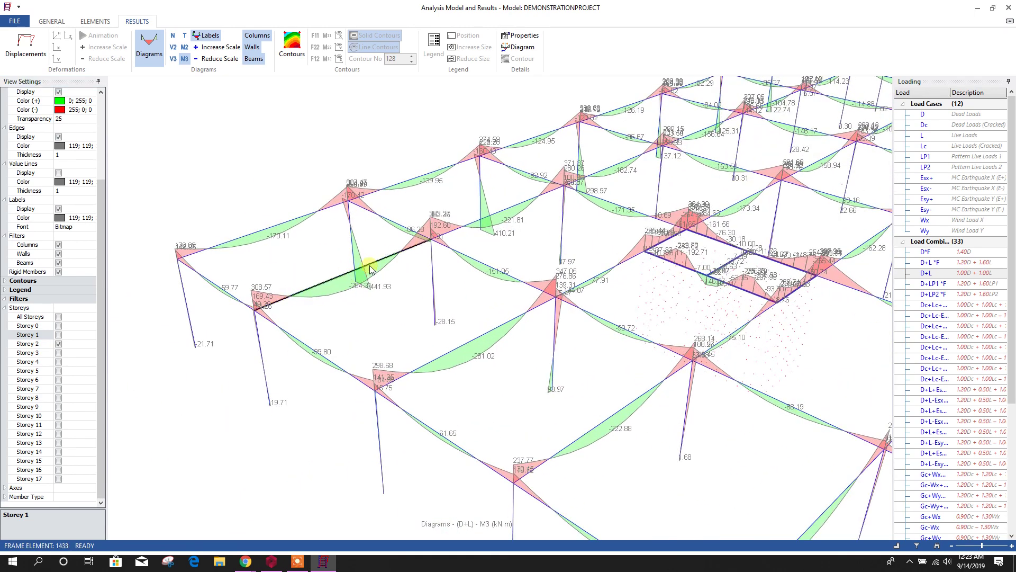
{"action": "scroll", "coordinate": [344, 303], "scroll_direction": "up", "scroll_amount": 3}
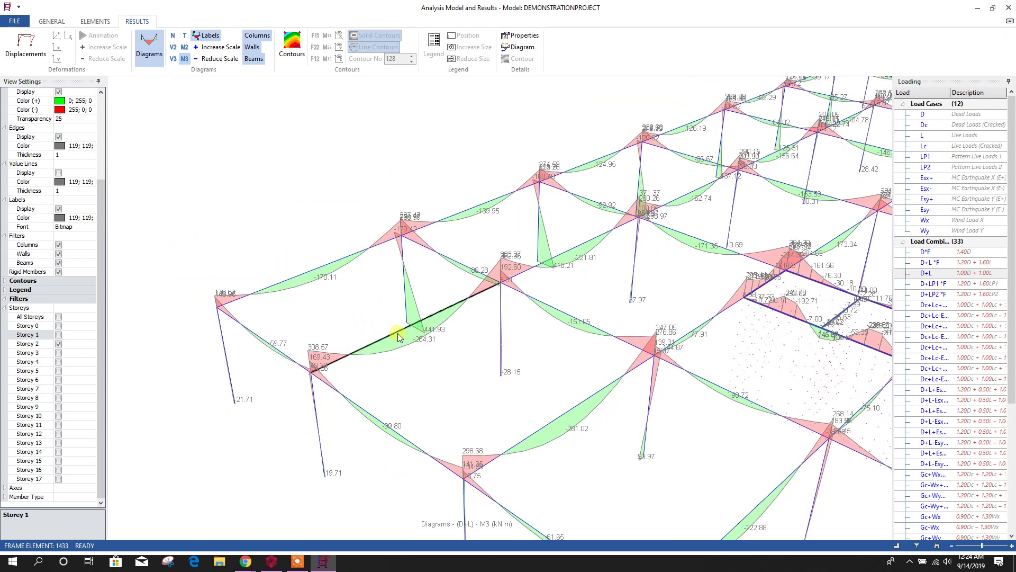
View beam 1433's detailed M3 diagram (362.359 / −264.307 kN·m), then zoom out to the storey frame
{"action": "left_click", "coordinate": [529, 48]}
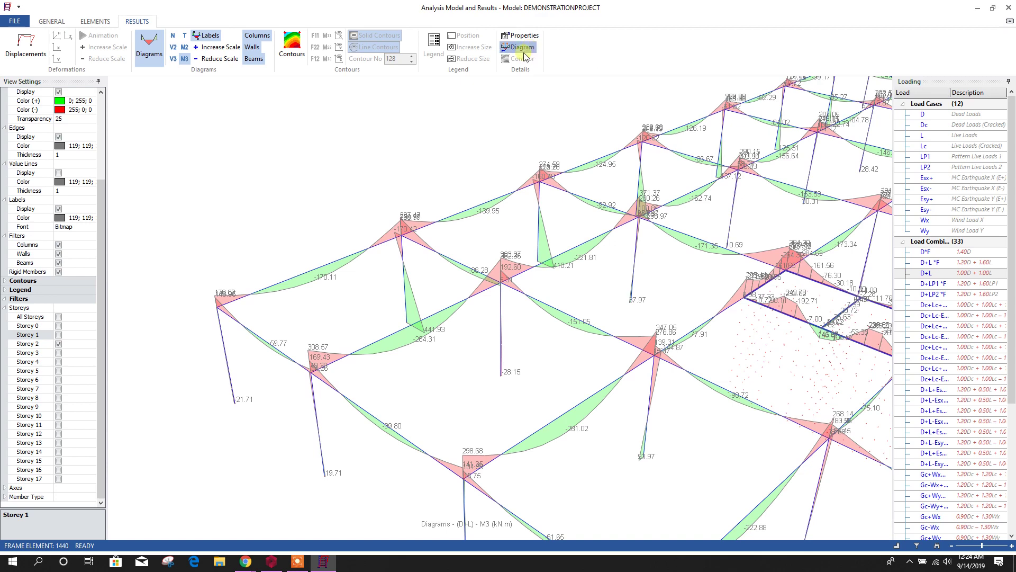
{"action": "left_click", "coordinate": [386, 335]}
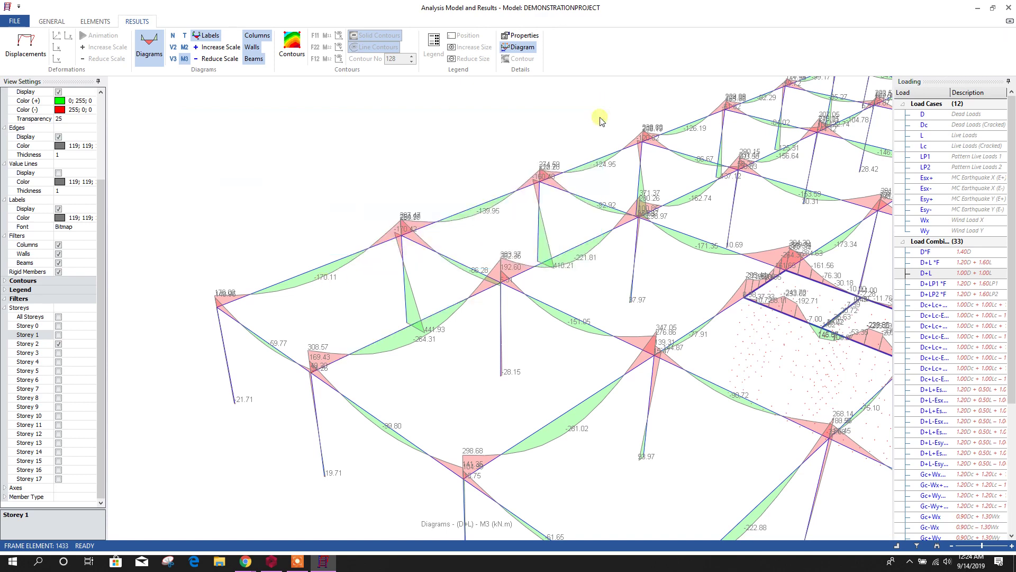
{"action": "scroll", "coordinate": [465, 166], "scroll_direction": "down", "scroll_amount": 5}
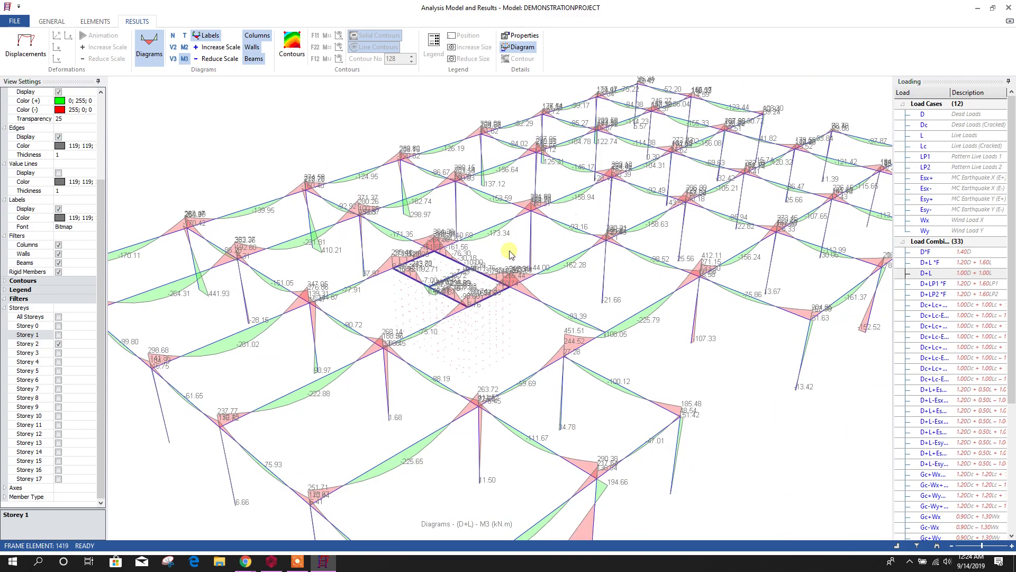
{"action": "scroll", "coordinate": [510, 254], "scroll_direction": "down", "scroll_amount": 4}
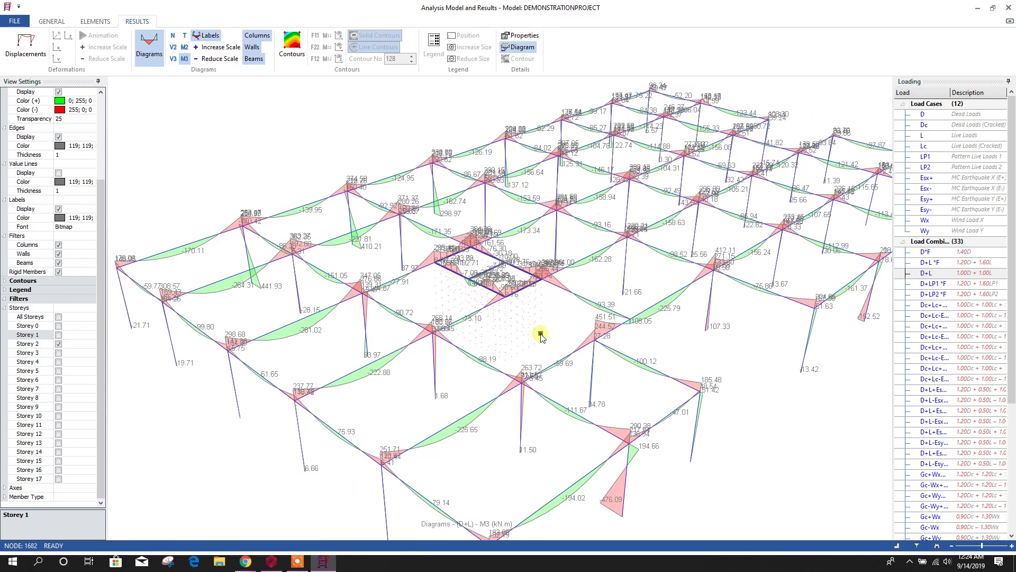
{"action": "middle_click_drag", "start_coordinate": [540, 335], "coordinate": [543, 346]}
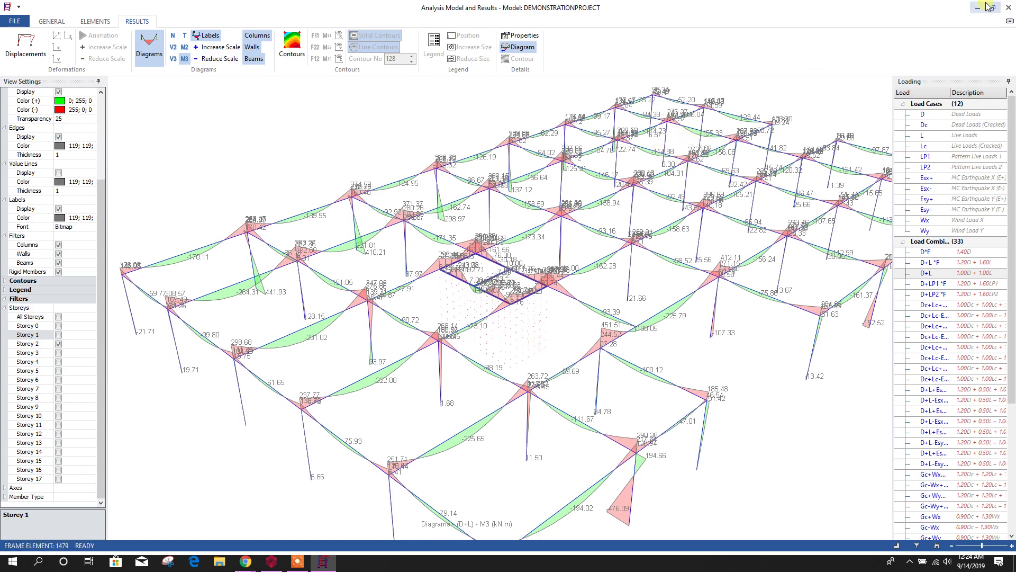
Close the results viewer and Building Analysis, then display the Storey 2 (+9.00m) plan
{"action": "left_click", "coordinate": [1008, 8]}
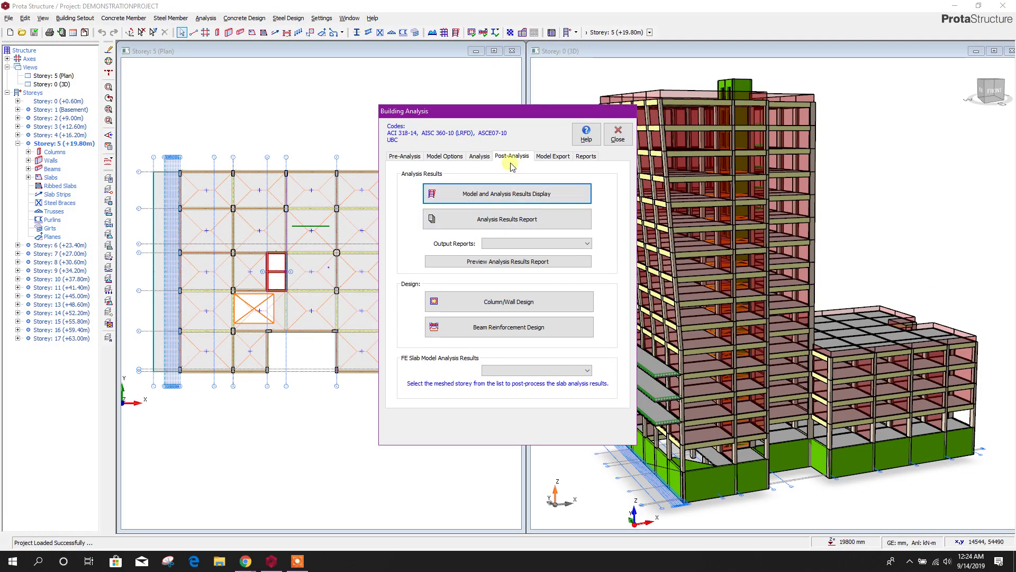
{"action": "left_click", "coordinate": [618, 134]}
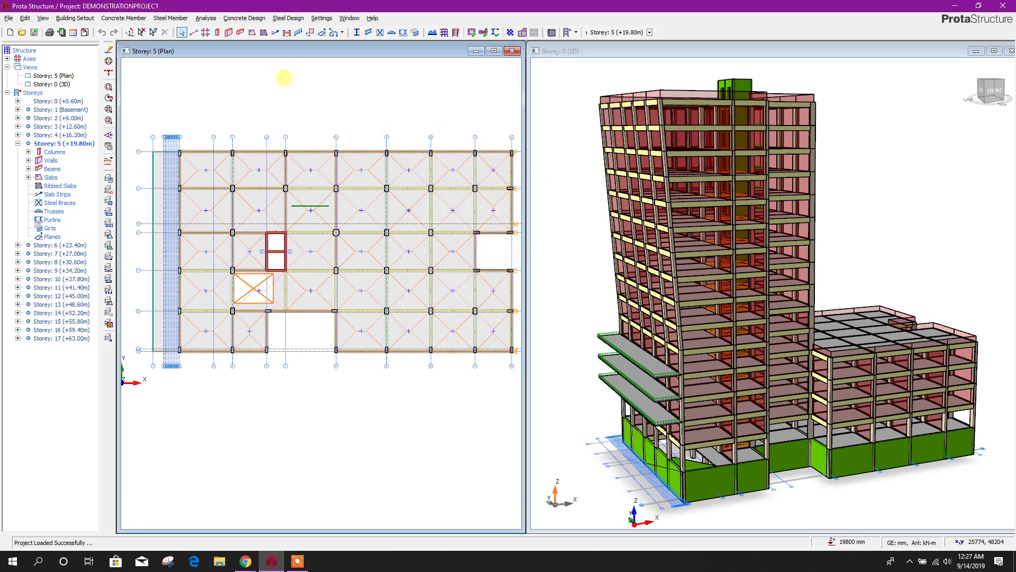
{"action": "mouse_move", "coordinate": [350, 148]}
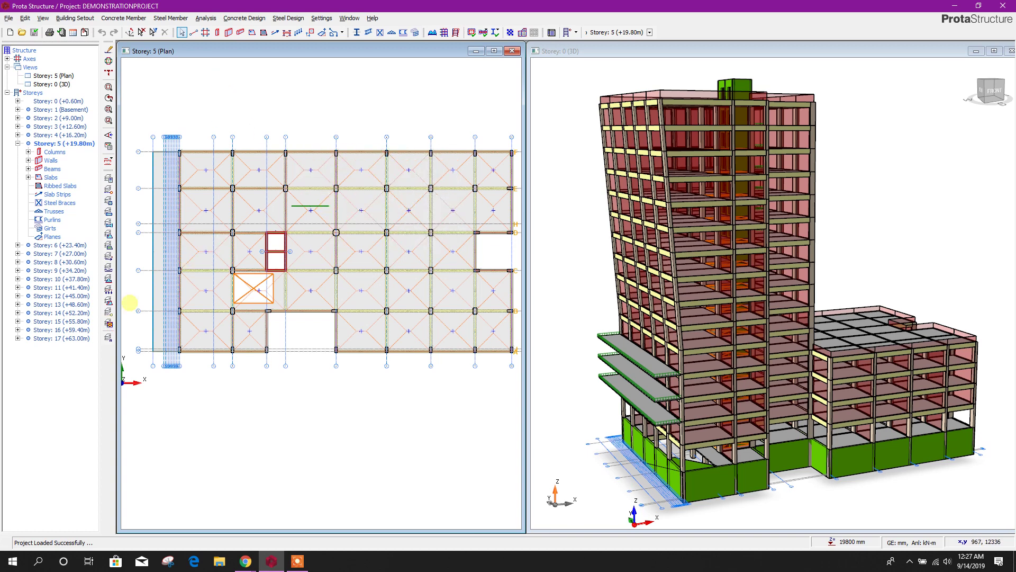
{"action": "double_click", "coordinate": [55, 118]}
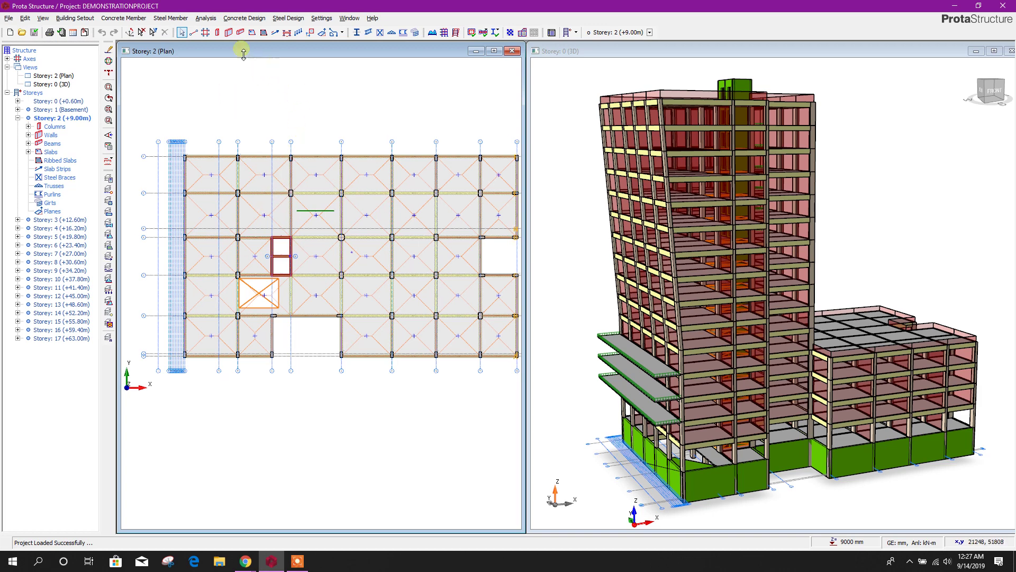
Start a Storey 2 FE floor analysis with slab stiffness factor 0.25 and proceed to meshing
{"action": "left_click", "coordinate": [211, 19]}
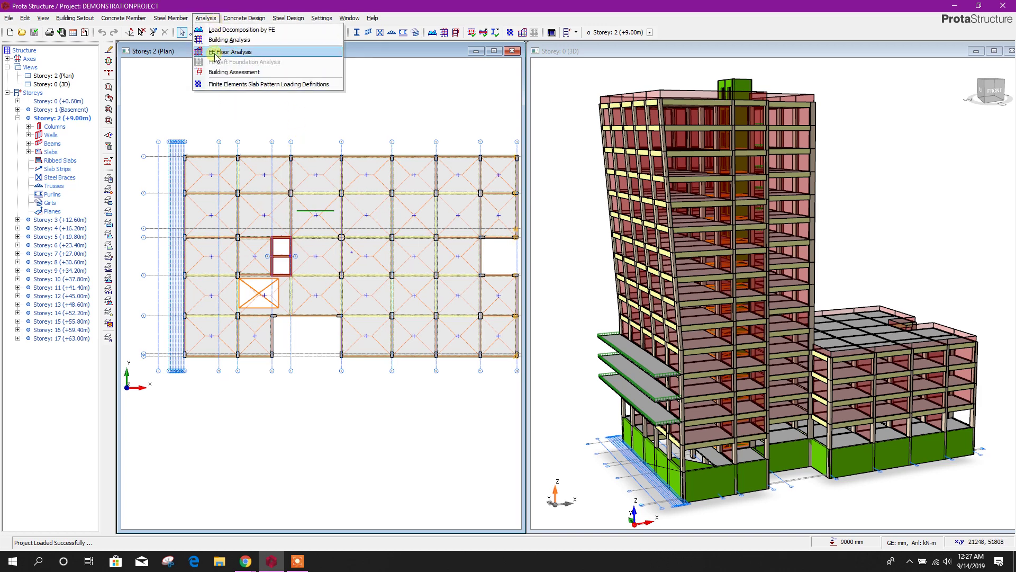
{"action": "left_click", "coordinate": [242, 53]}
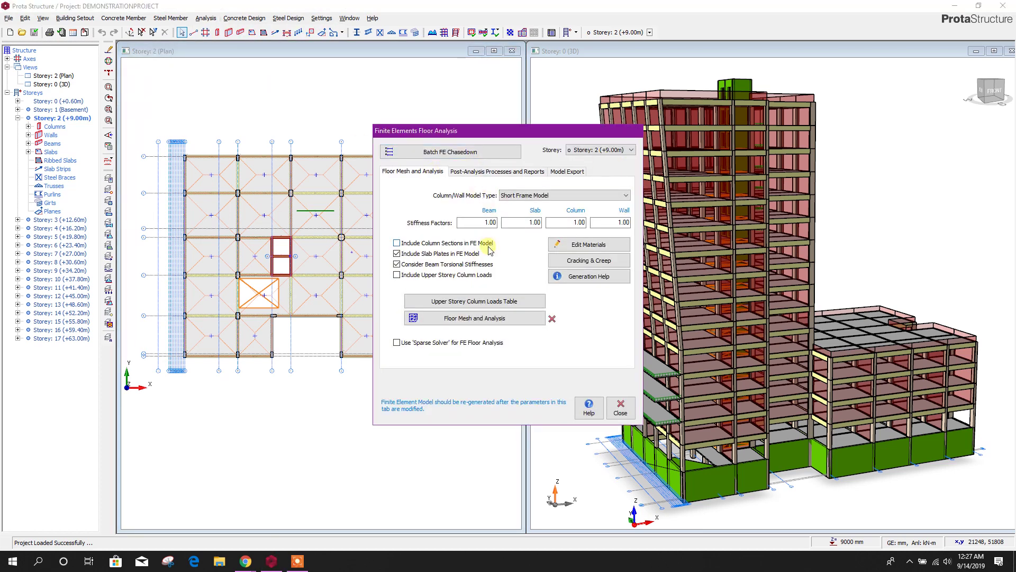
{"action": "left_click", "coordinate": [531, 223]}
{"action": "left_click_drag", "start_coordinate": [521, 222], "coordinate": [562, 225]}
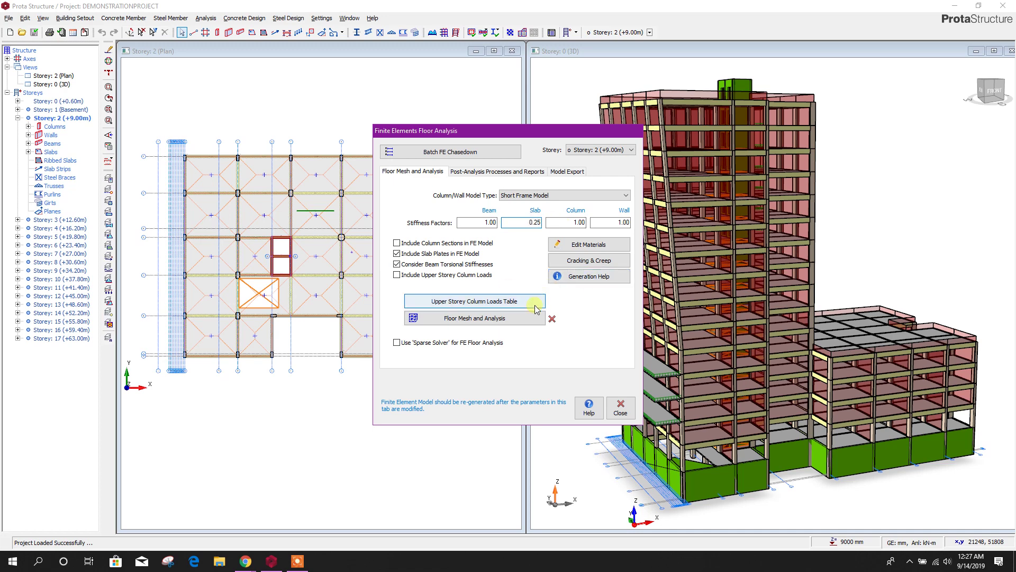
{"action": "left_click", "coordinate": [490, 324]}
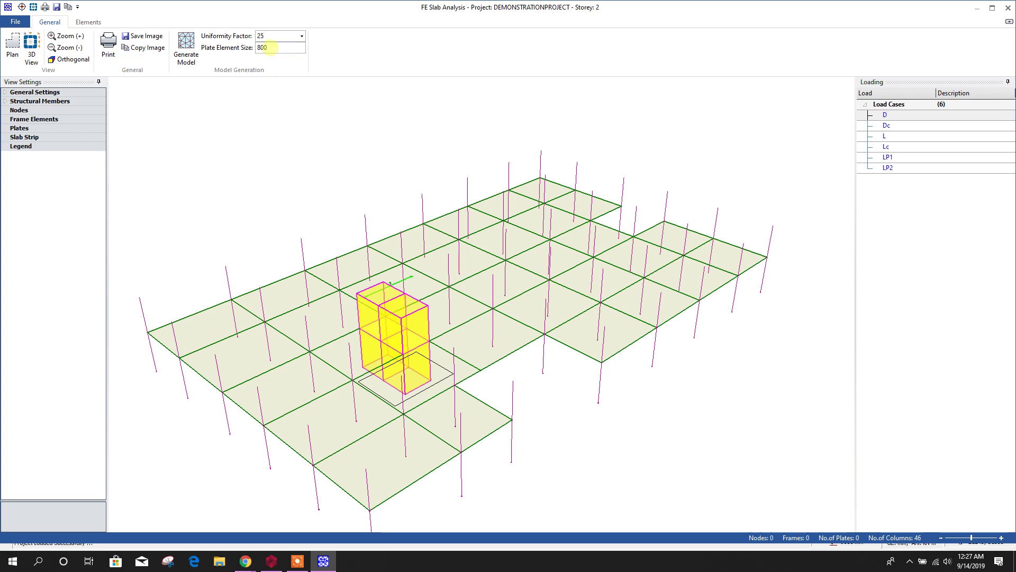
Generate the Storey 2 slab mesh with 600 mm plate elements, inspect it, and close the preview
{"action": "double_click", "coordinate": [263, 47]}
{"action": "left_click", "coordinate": [195, 53]}
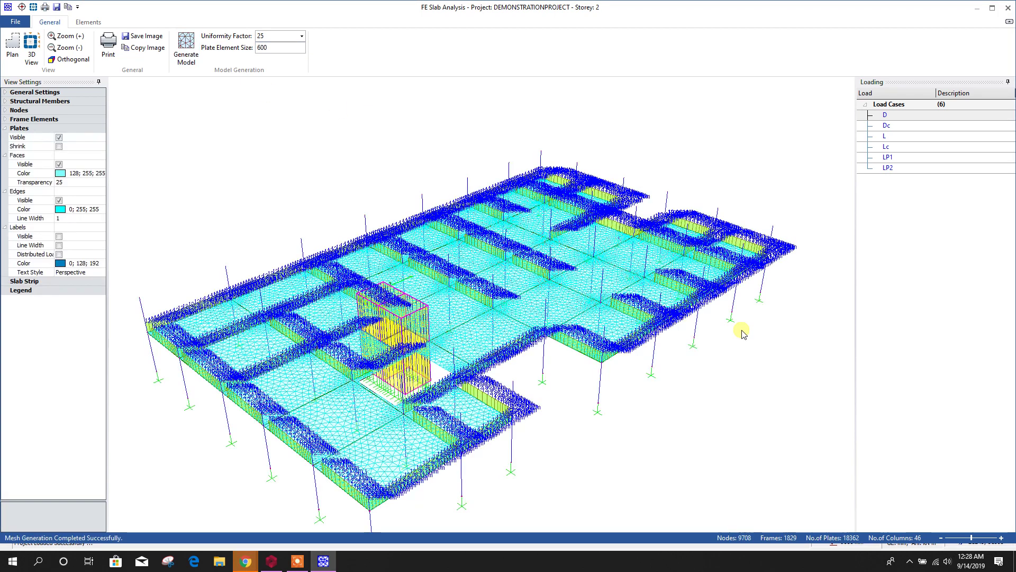
{"action": "middle_click_drag", "start_coordinate": [554, 415], "coordinate": [570, 433]}
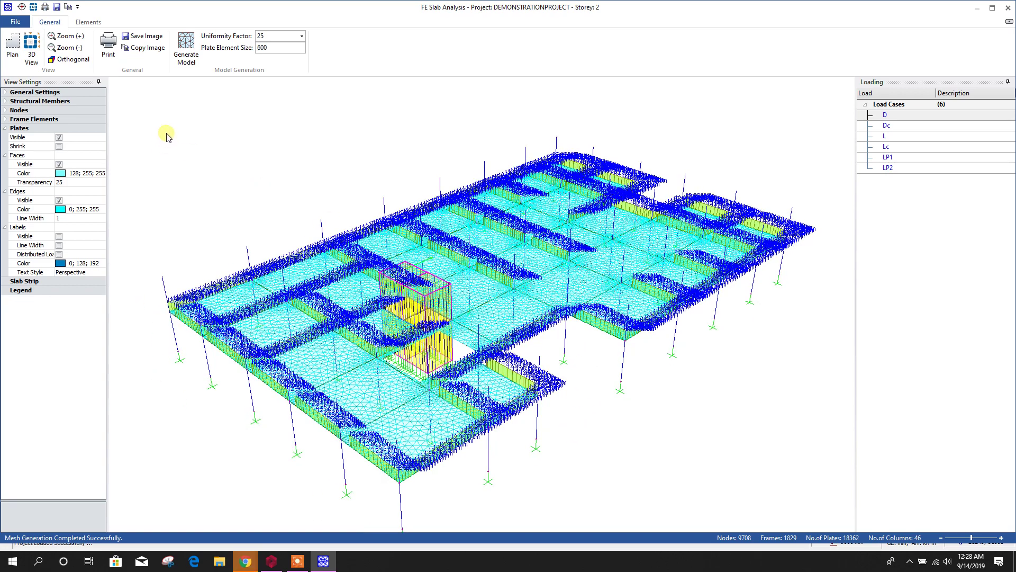
{"action": "left_click", "coordinate": [1009, 7]}
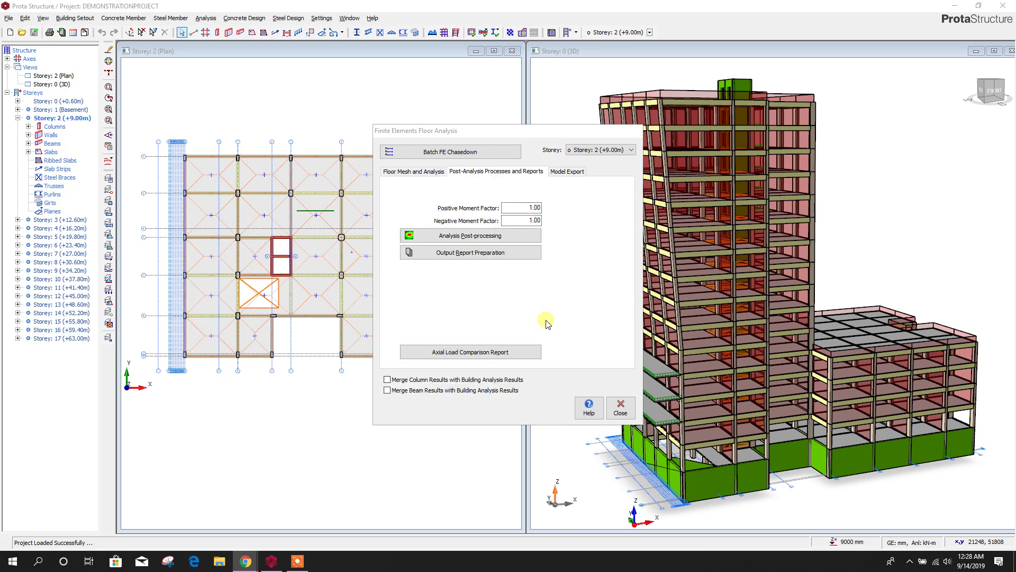
Open Analysis Post-processing for the Storey 2 floor analysis from Post-Analysis Processes and Reports
{"action": "left_click", "coordinate": [427, 171]}
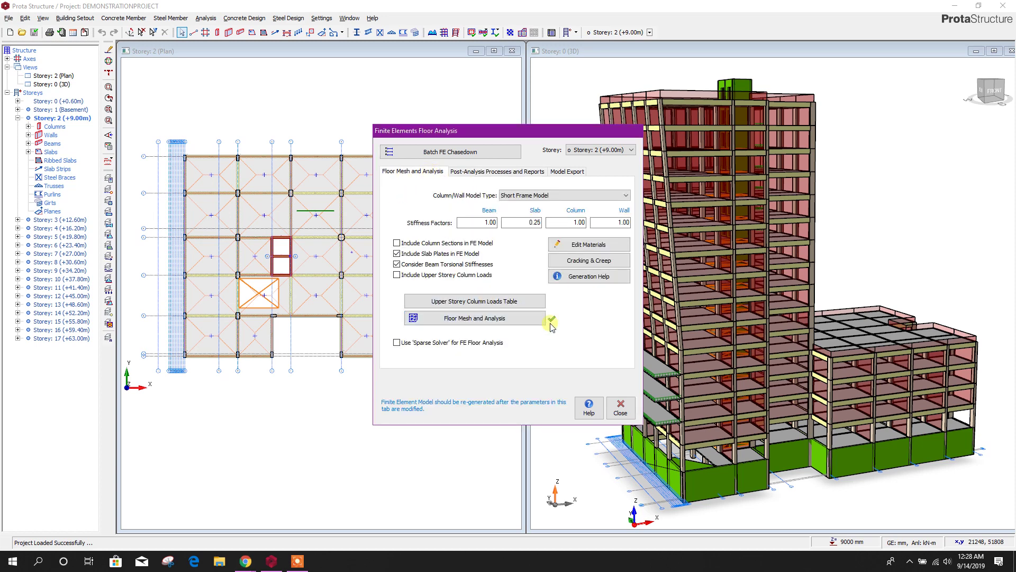
{"action": "left_click", "coordinate": [495, 172]}
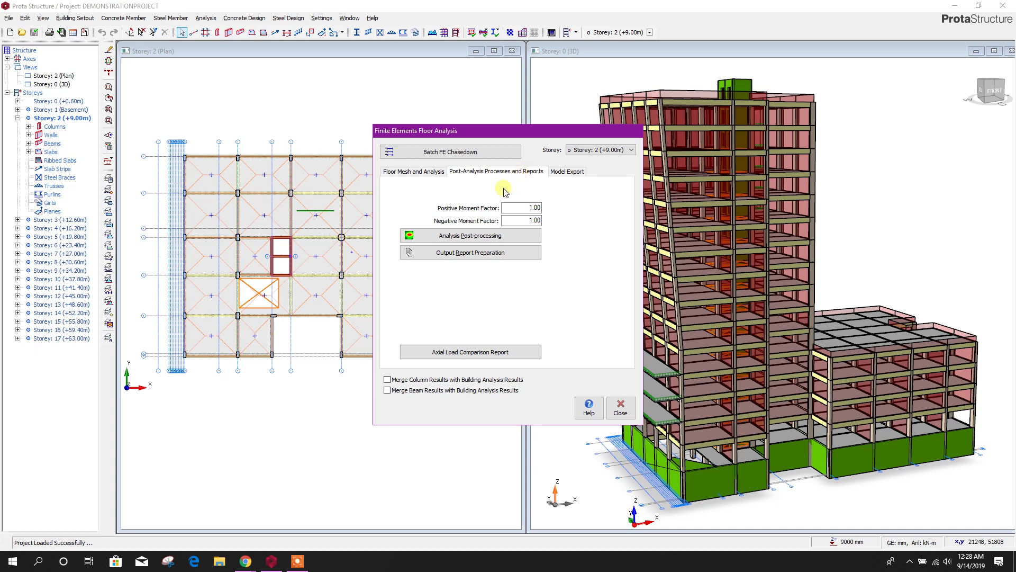
{"action": "left_click", "coordinate": [495, 240]}
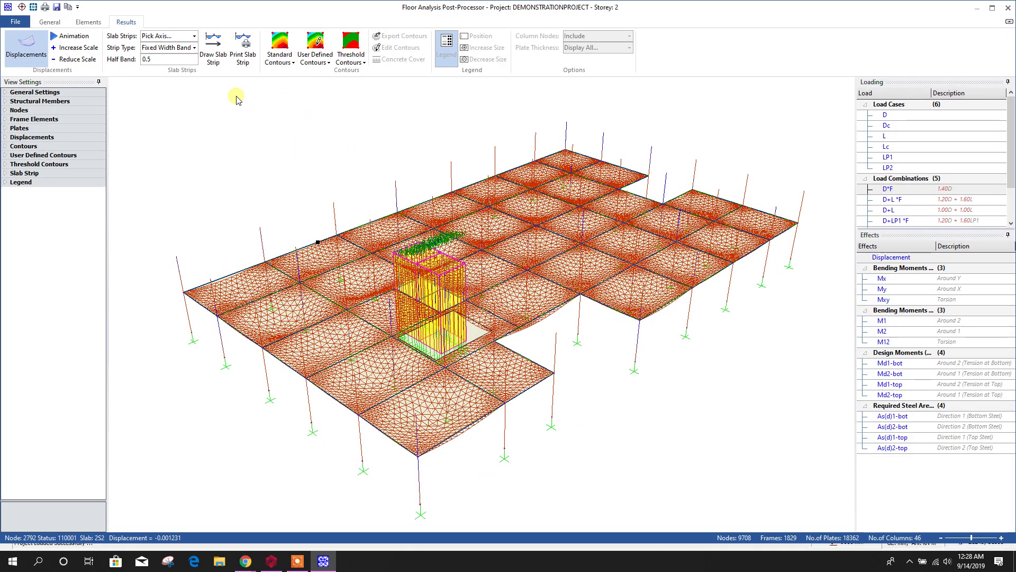
Display the storey 2 slab's Mx bending moment contours in plan view
{"action": "left_click", "coordinate": [296, 55]}
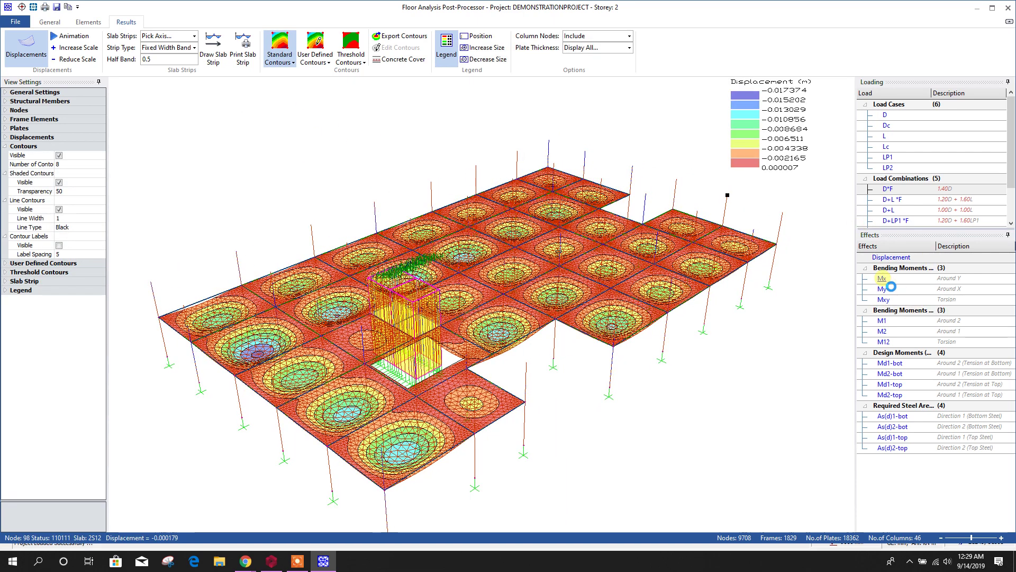
{"action": "left_click", "coordinate": [913, 279]}
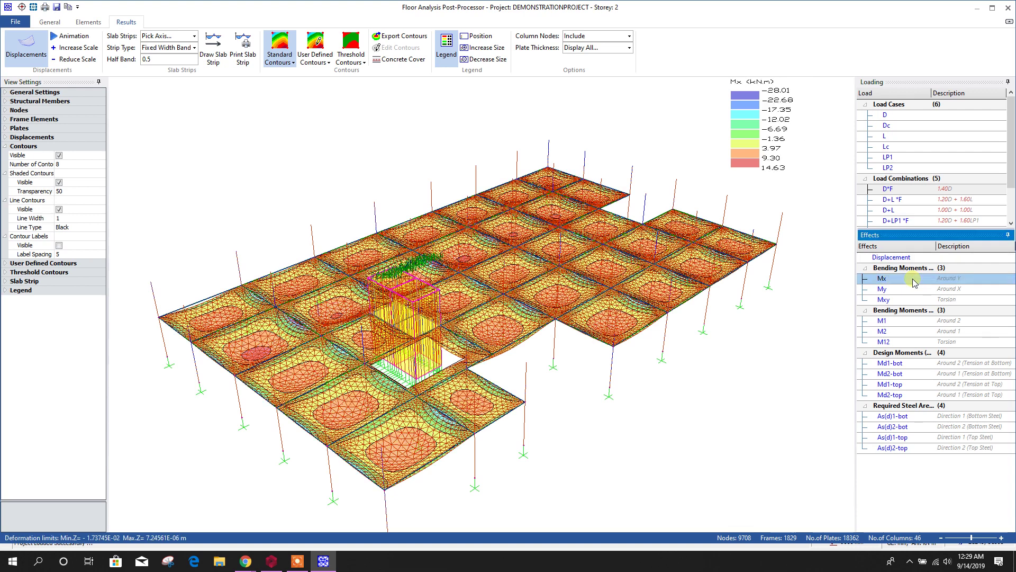
{"action": "left_click", "coordinate": [50, 22]}
{"action": "left_click", "coordinate": [12, 47]}
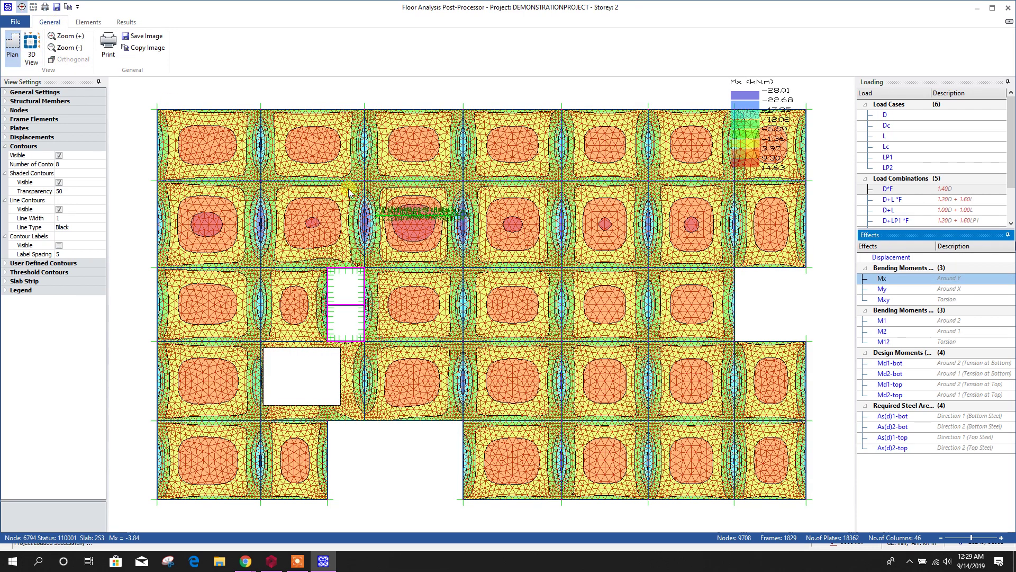
Toggle the Contours, Shaded and Line Contours visibility options to compare the Mx display
{"action": "left_click", "coordinate": [59, 156]}
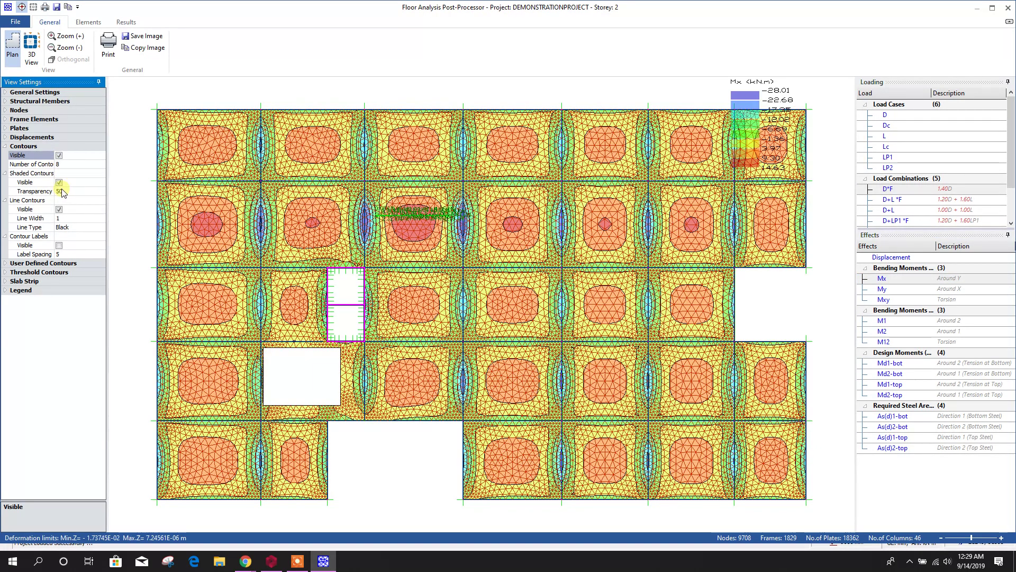
{"action": "left_click", "coordinate": [59, 182]}
{"action": "left_click", "coordinate": [58, 182]}
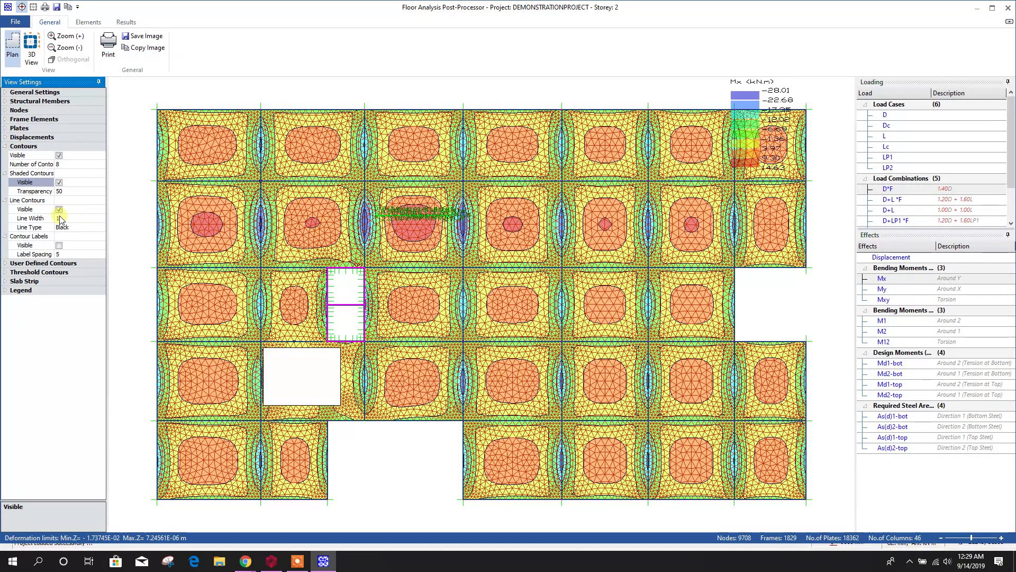
{"action": "left_click", "coordinate": [58, 209]}
{"action": "left_click", "coordinate": [59, 209]}
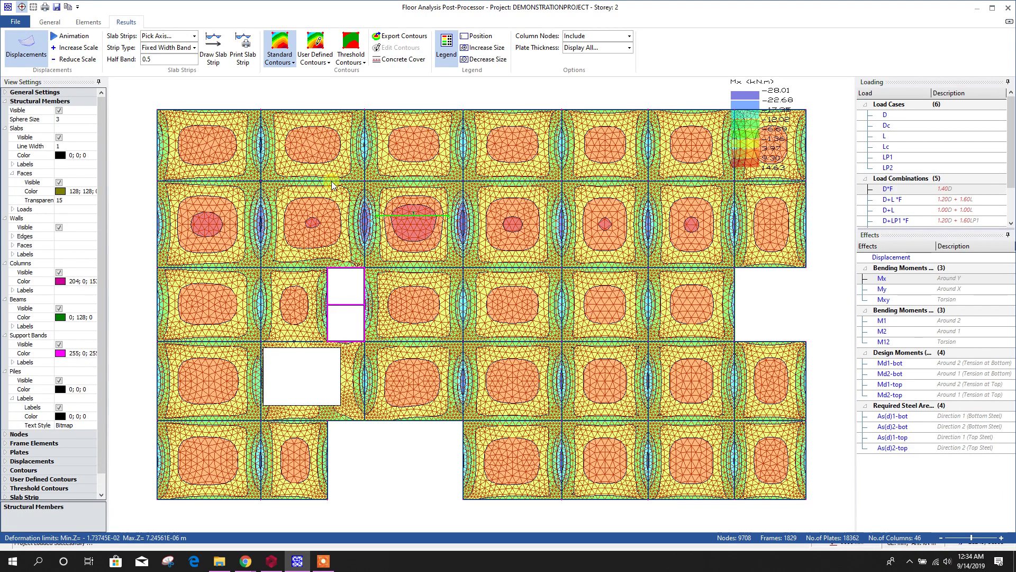
Hide the deformed displacement mesh on the Mx slab plan
{"action": "left_click", "coordinate": [6, 101]}
{"action": "left_click", "coordinate": [6, 137]}
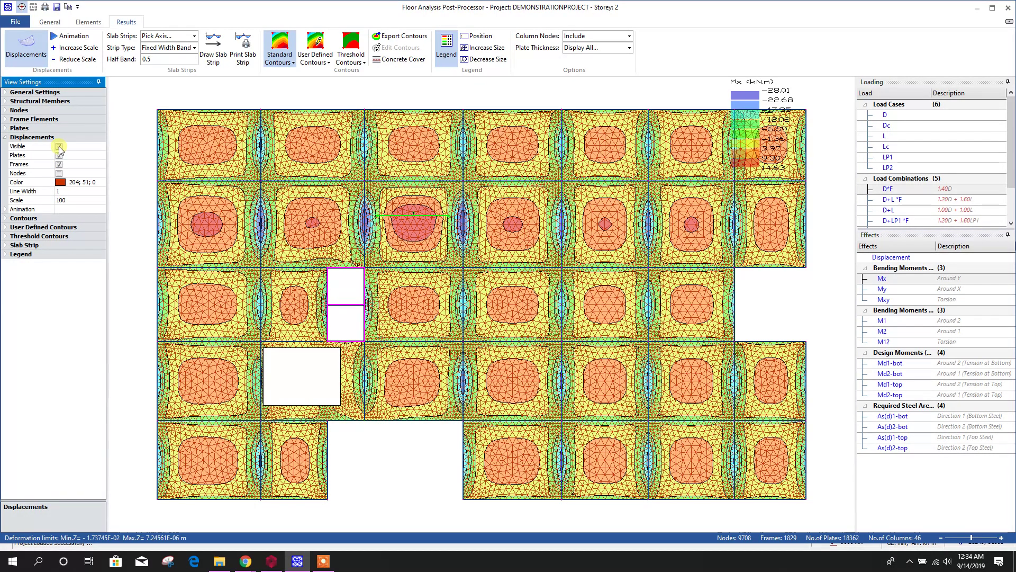
{"action": "left_click", "coordinate": [58, 147]}
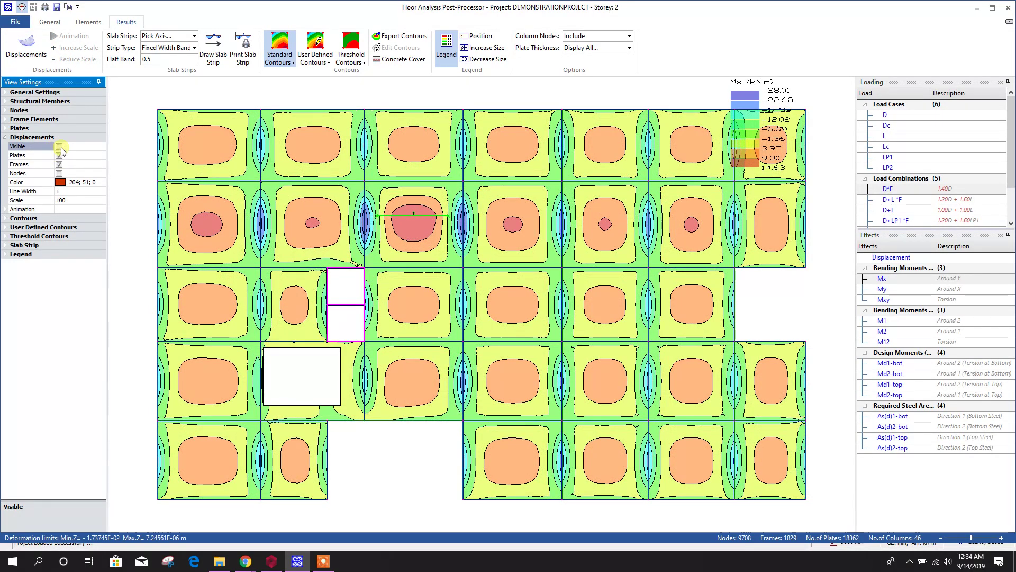
{"action": "left_click", "coordinate": [408, 472]}
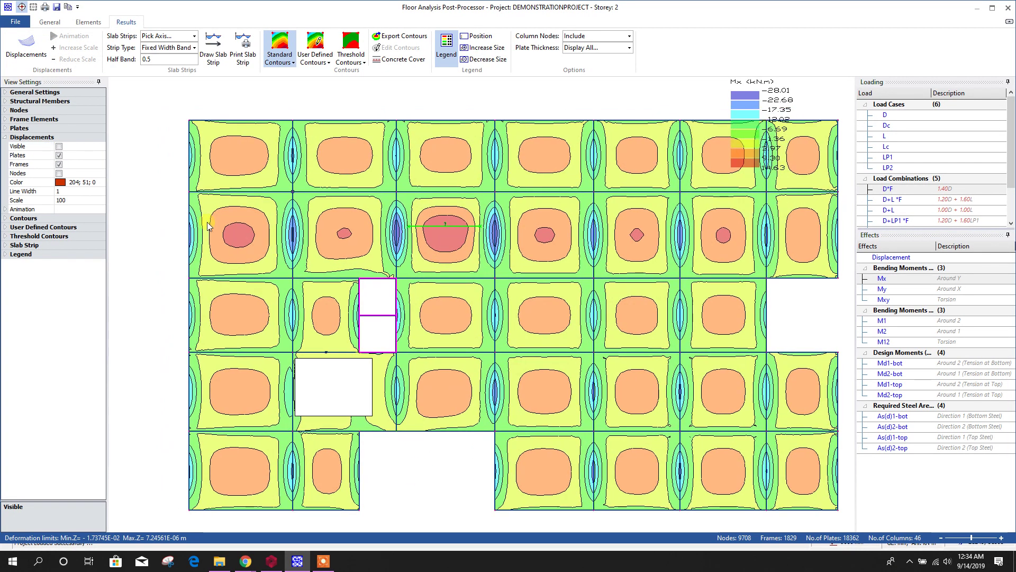
{"action": "left_click", "coordinate": [576, 304]}
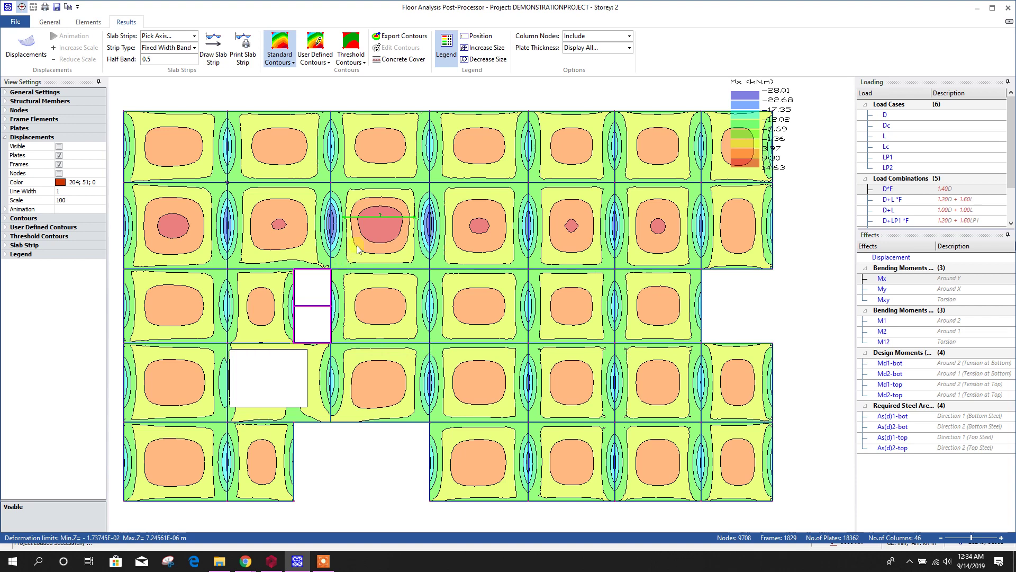
{"action": "left_click", "coordinate": [366, 312]}
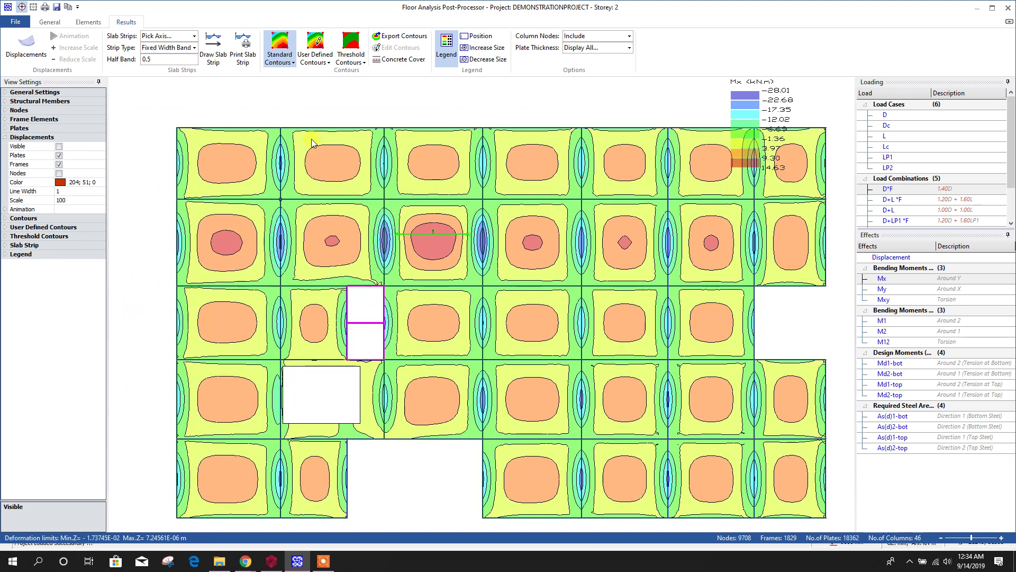
{"action": "left_click", "coordinate": [312, 139]}
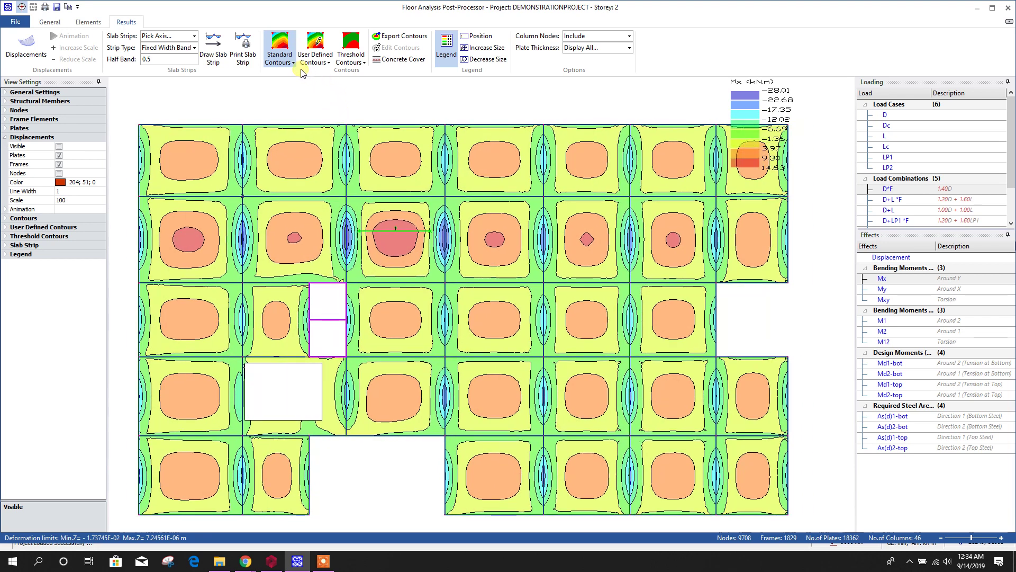
Set Standard Contours to shaded fill with labels and no contour lines
{"action": "left_click", "coordinate": [294, 63]}
{"action": "left_click", "coordinate": [339, 73]}
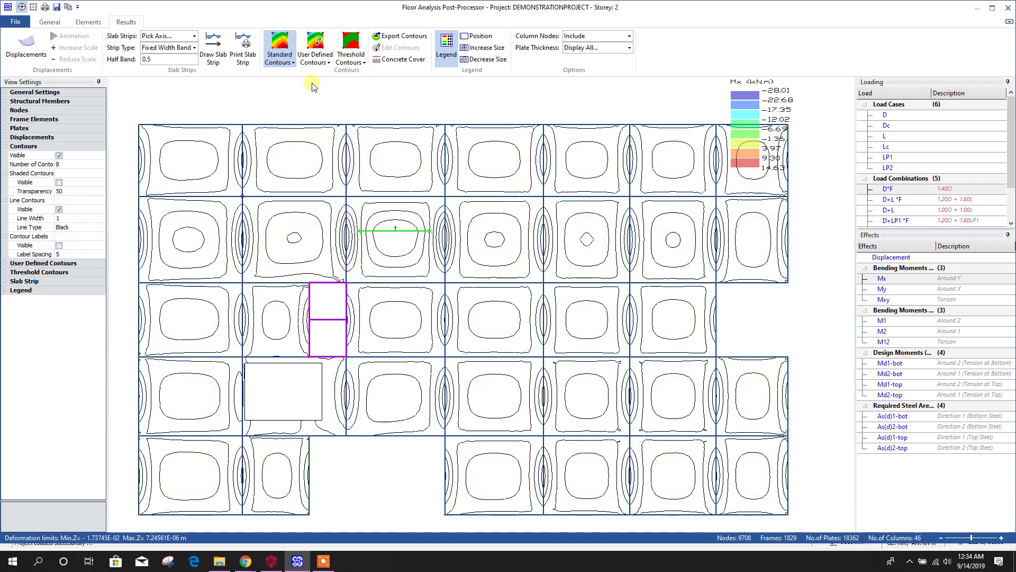
{"action": "left_click", "coordinate": [293, 62]}
{"action": "left_click", "coordinate": [309, 86]}
{"action": "left_click", "coordinate": [295, 62]}
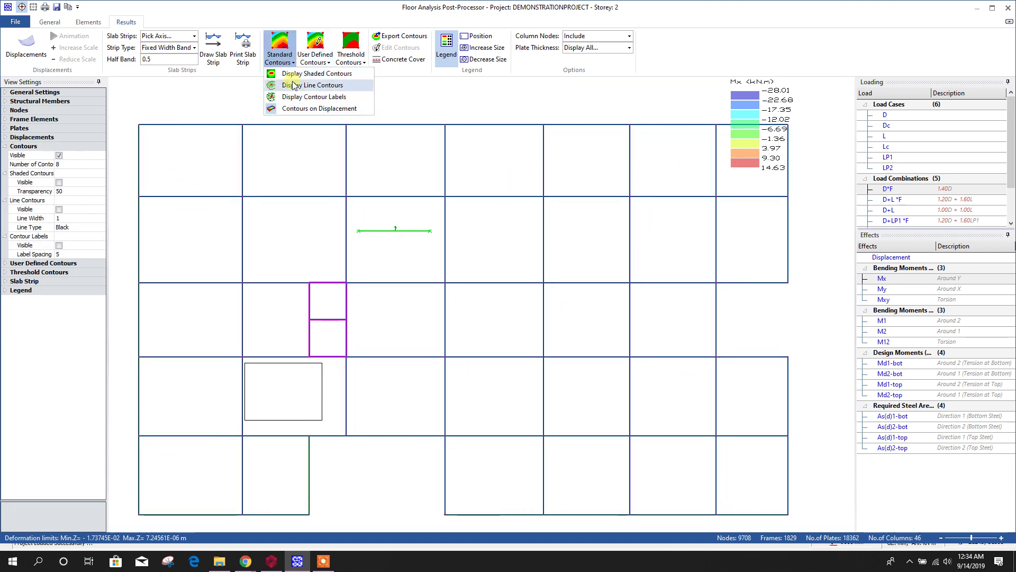
{"action": "left_click", "coordinate": [310, 96]}
{"action": "left_click", "coordinate": [293, 63]}
{"action": "left_click", "coordinate": [296, 74]}
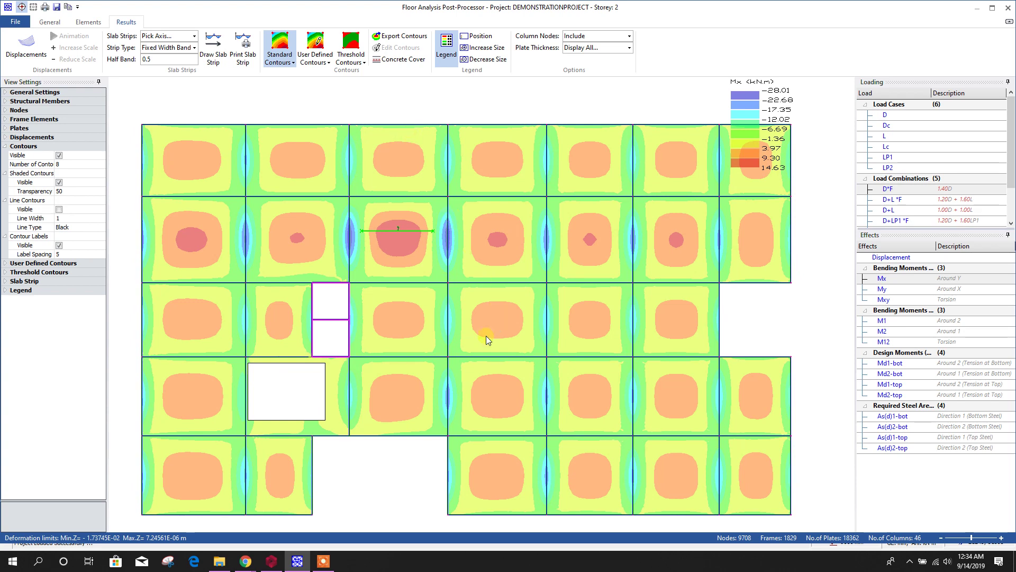
{"action": "scroll", "coordinate": [479, 373], "scroll_direction": "up", "scroll_amount": 1}
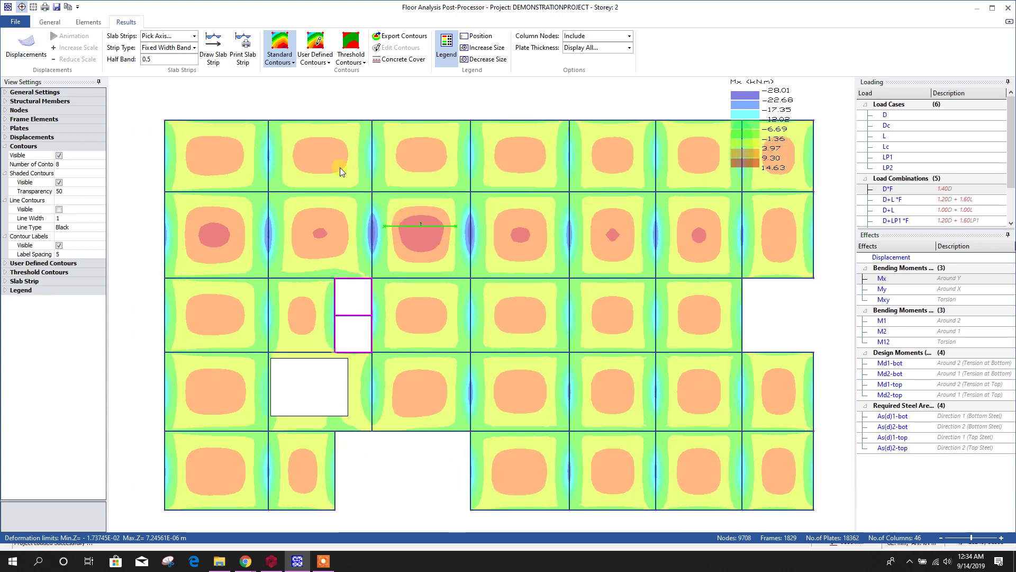
{"action": "scroll", "coordinate": [386, 329], "scroll_direction": "down", "scroll_amount": 1}
{"action": "scroll", "coordinate": [388, 333], "scroll_direction": "up", "scroll_amount": 1}
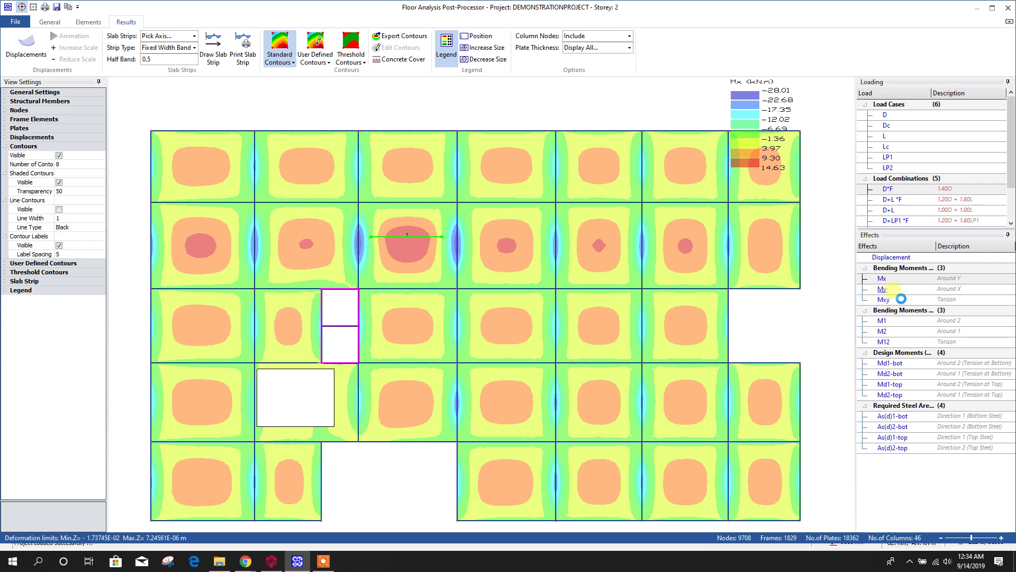
Step through My, M2, M12, Md2-bot and Md2-top contours, ending on Md2-top (−28.49 to 0.00 kN·m)
{"action": "left_click", "coordinate": [893, 289]}
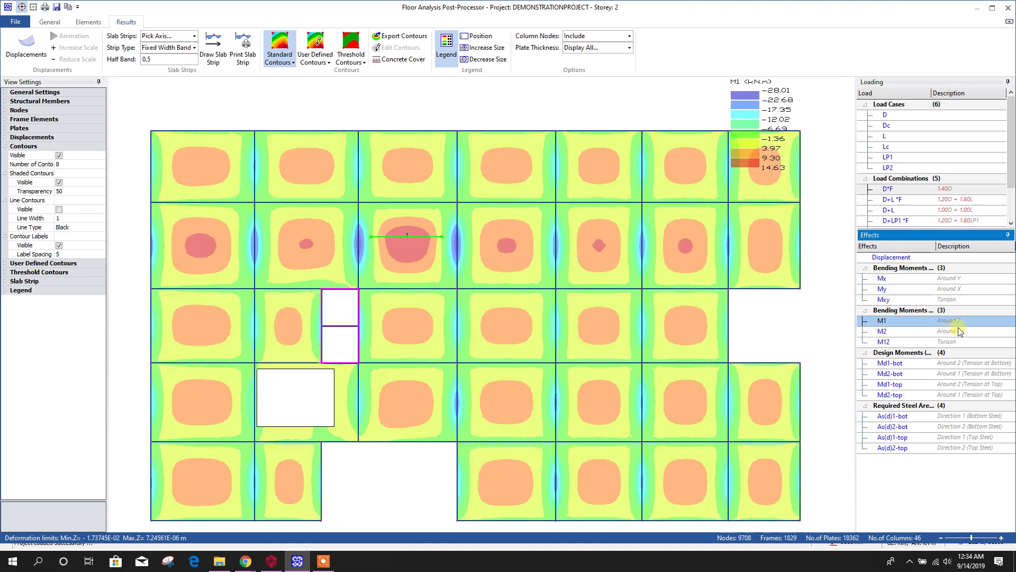
{"action": "left_click", "coordinate": [882, 333]}
{"action": "left_click", "coordinate": [882, 343]}
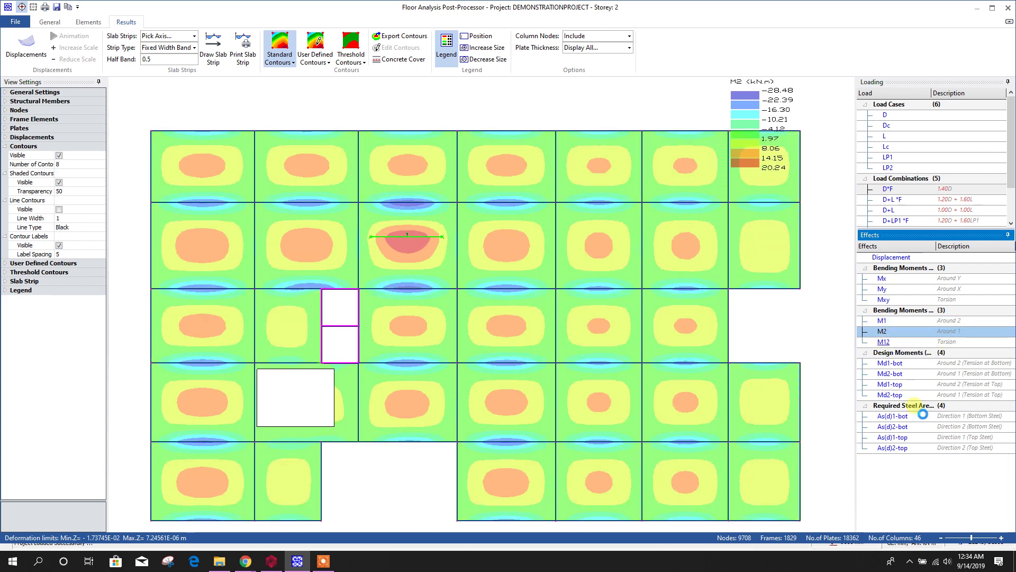
{"action": "left_click", "coordinate": [899, 365]}
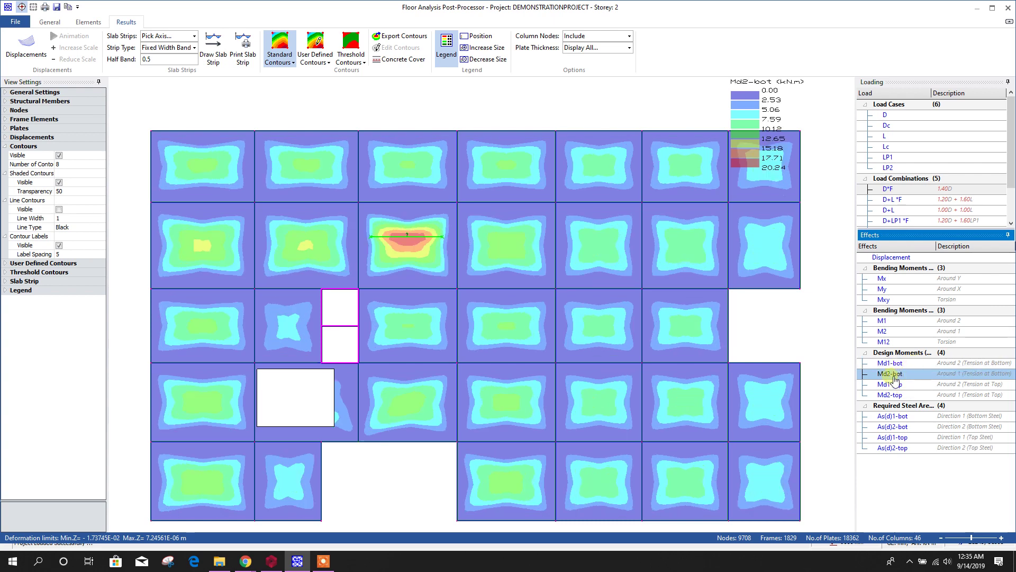
{"action": "left_click", "coordinate": [906, 438]}
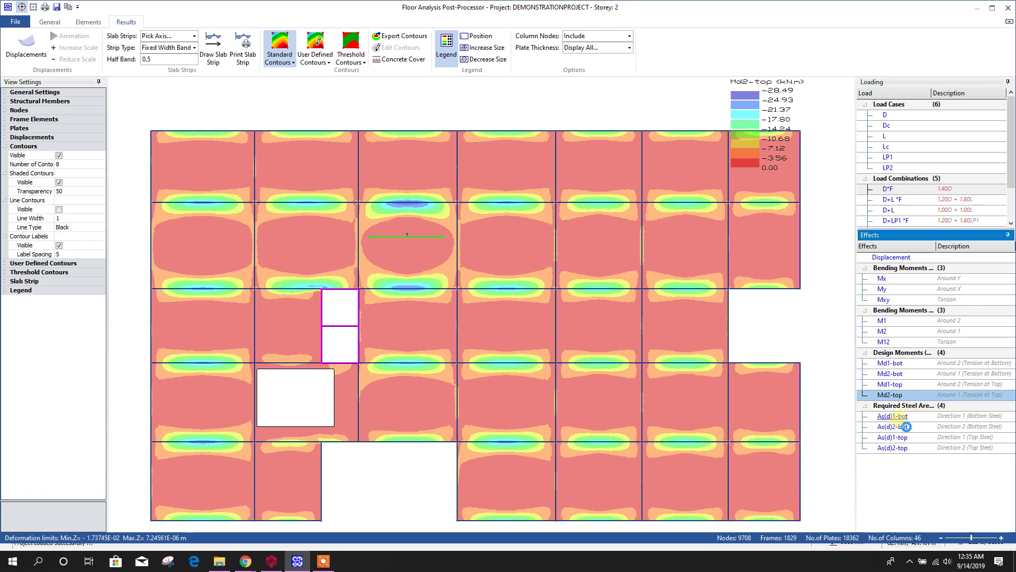
Show As(d)1-top, then As(d)2-top required top steel contours (0 to 665 mm²/m)
{"action": "left_click", "coordinate": [929, 435]}
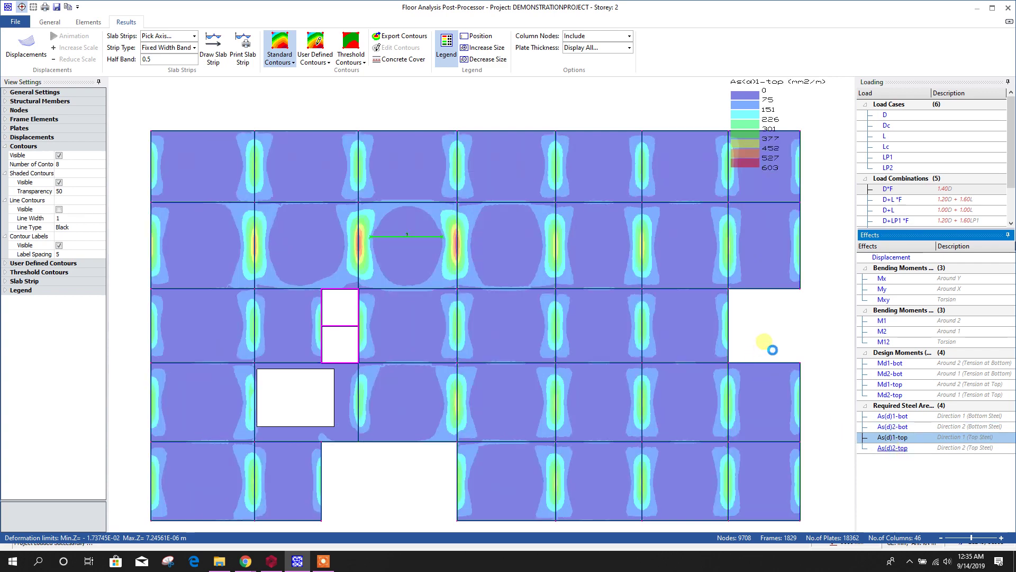
{"action": "left_click", "coordinate": [774, 328]}
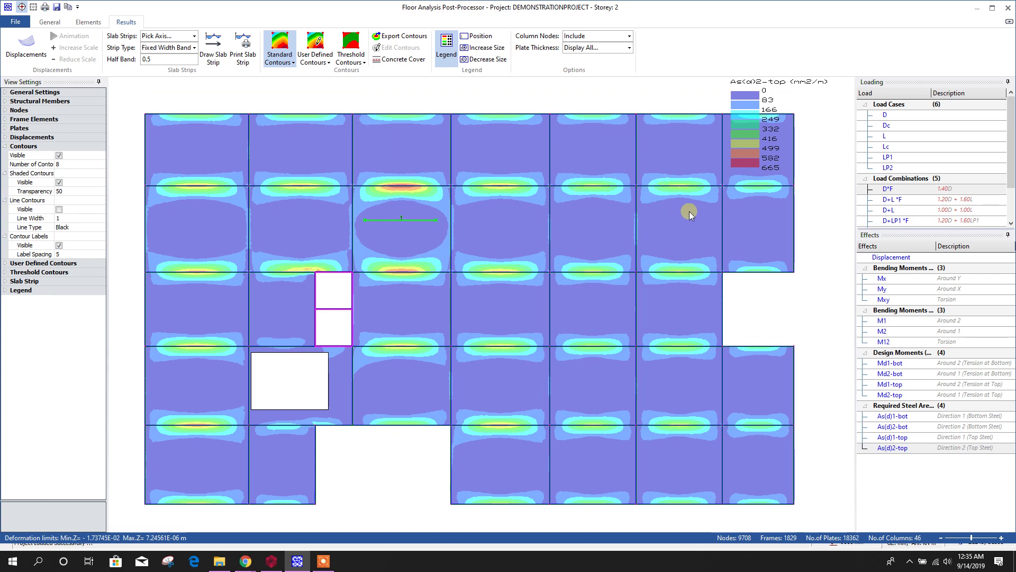
Close the post-processor, transfer the slab FE results, exit floor analysis and make Storey 0 current
{"action": "left_click", "coordinate": [1009, 8]}
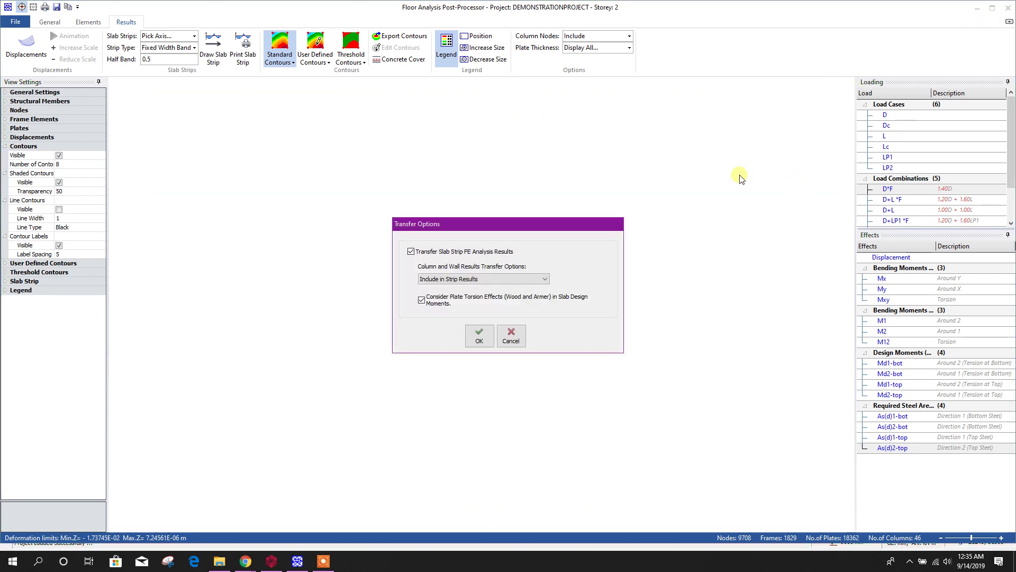
{"action": "left_click", "coordinate": [479, 335]}
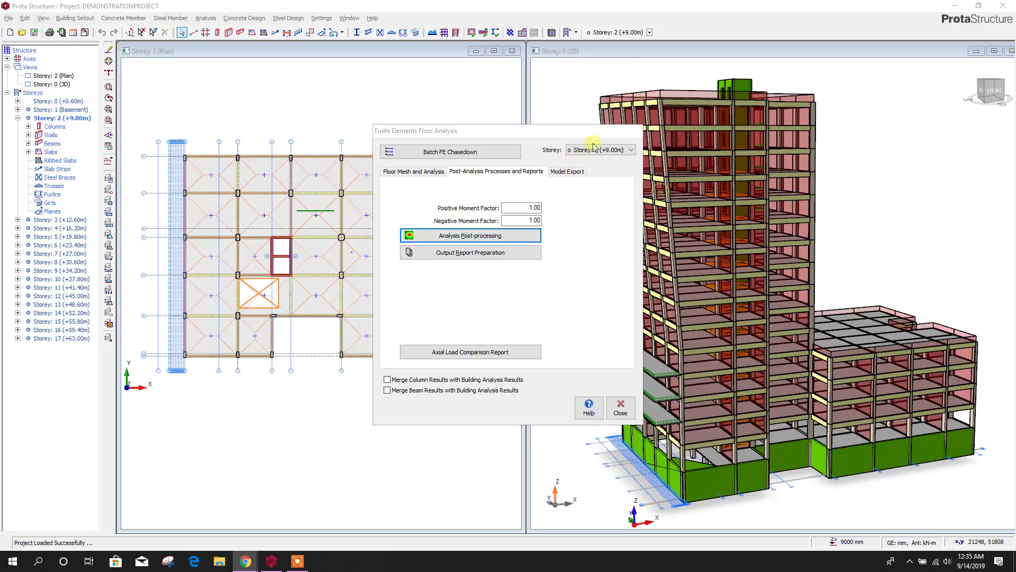
{"action": "key", "text": "Escape"}
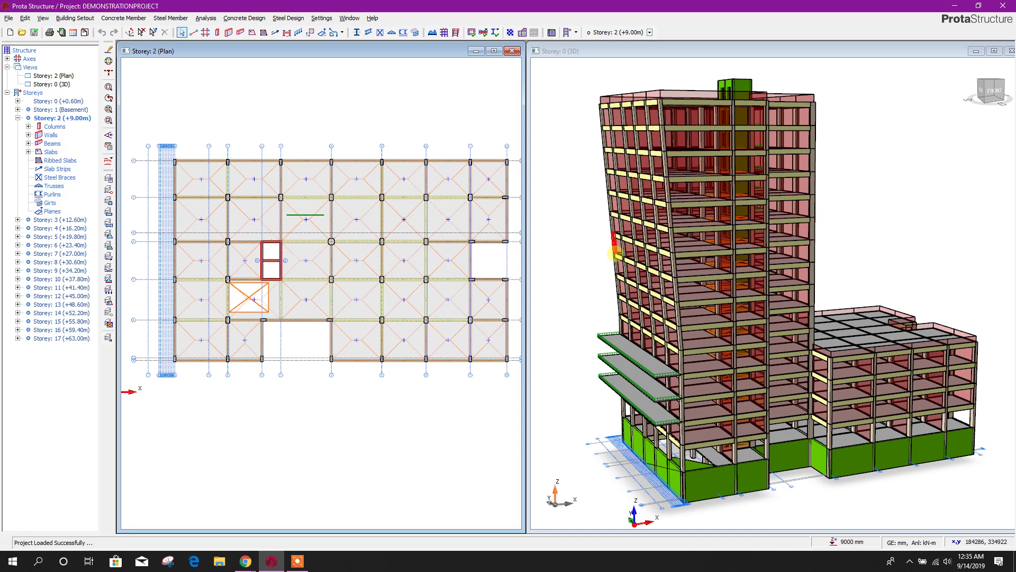
{"action": "left_click", "coordinate": [570, 302]}
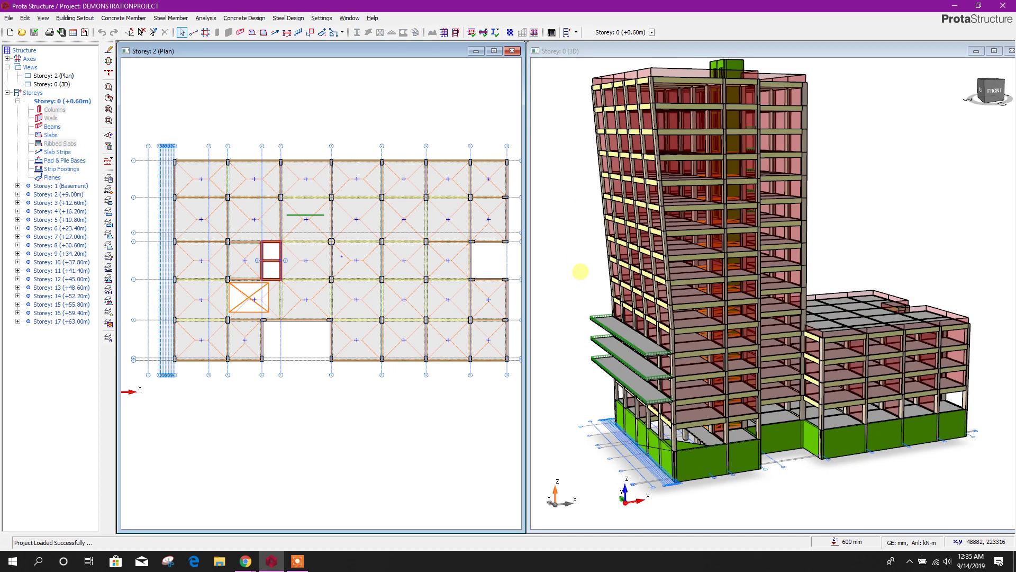